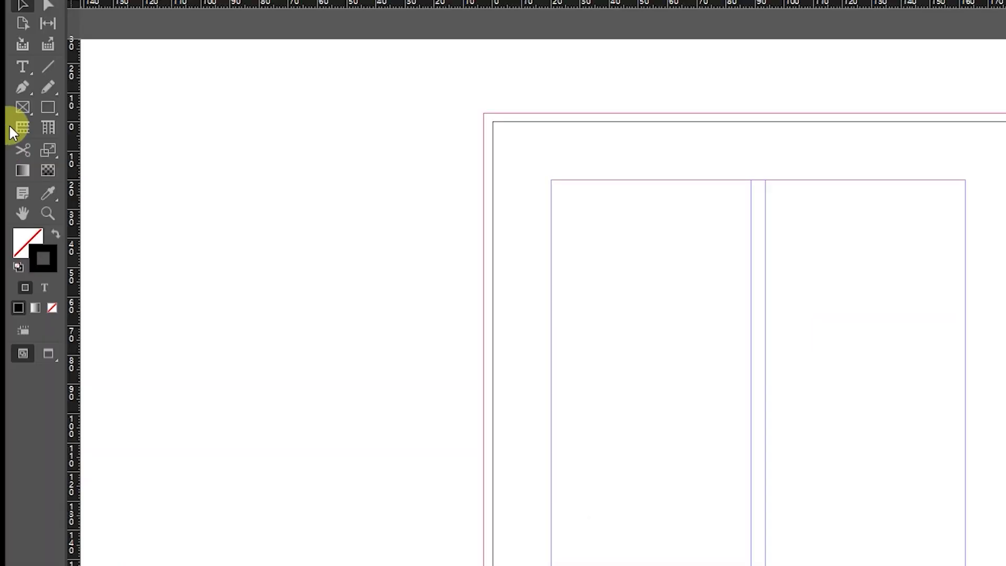
Draw a rectangular picture frame sized 100 × 150 mm and move it to the horizontal centre of the page's top bleed edge
drag(676, 128, 839, 364)
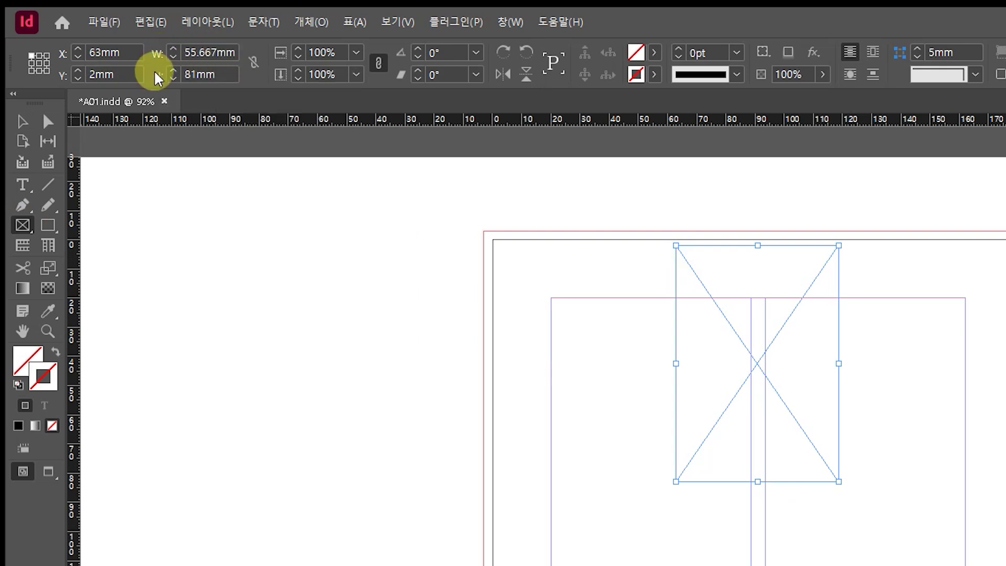
click(225, 55)
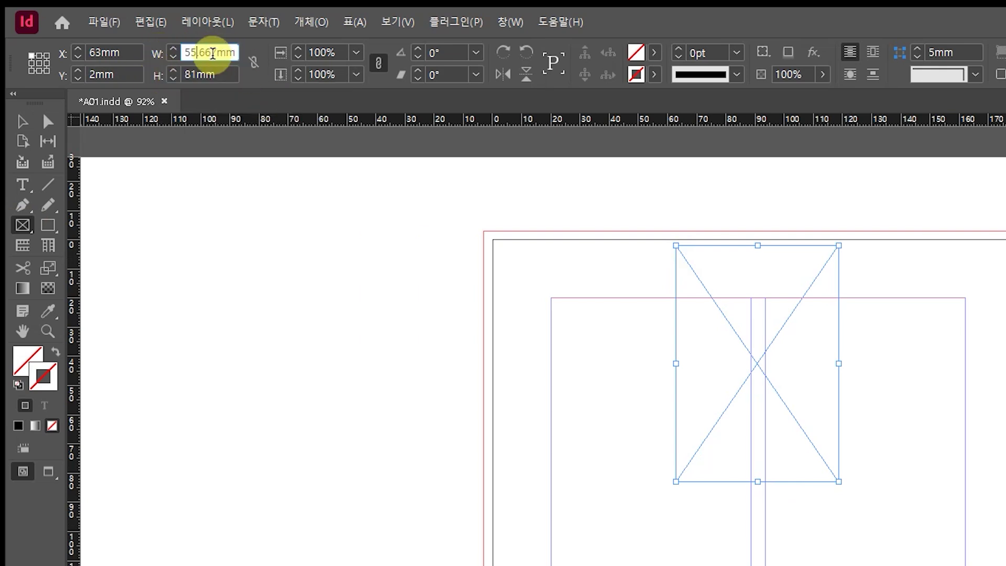
drag(217, 51, 158, 51)
text(100)
key(Tab)
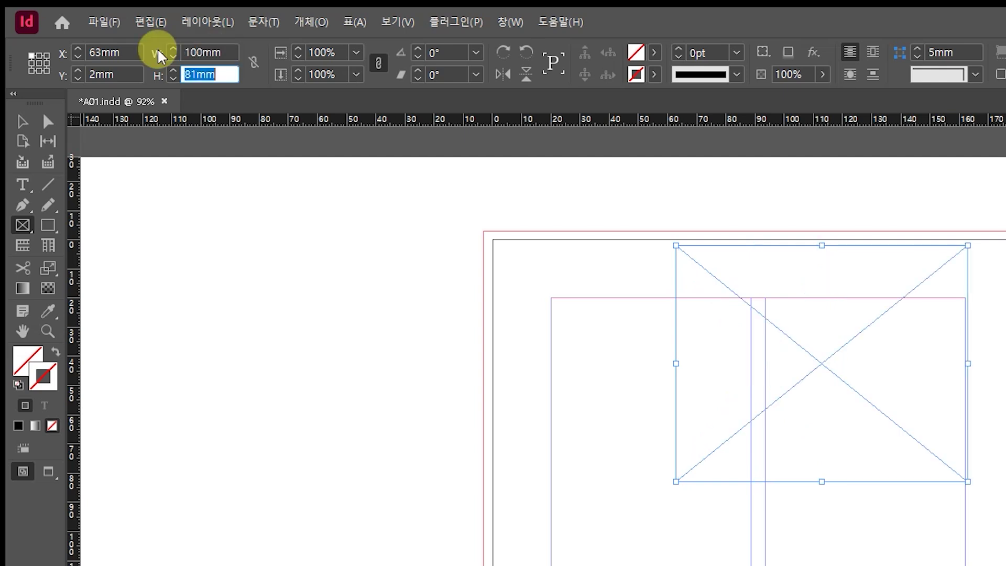
text(150)
key(Return)
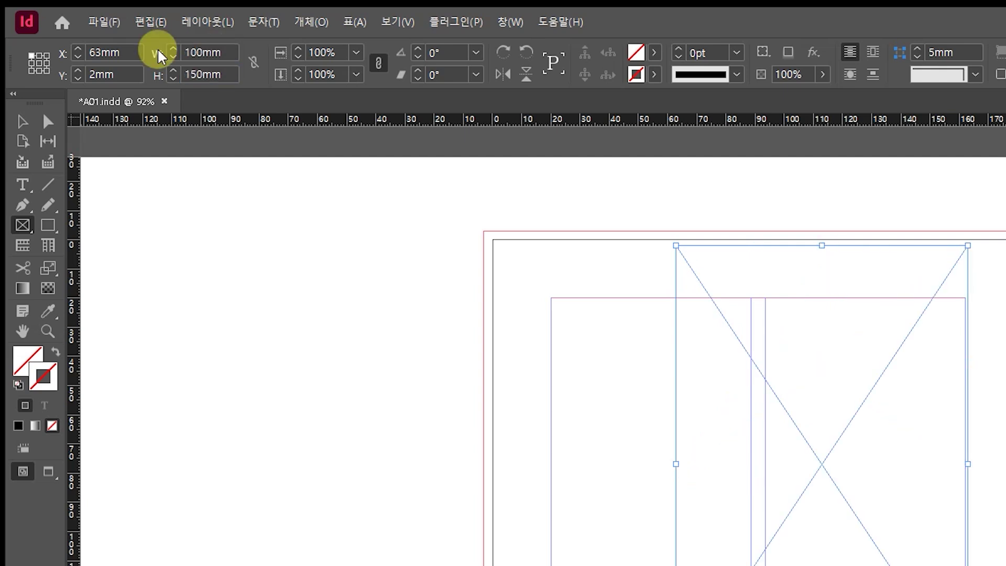
click(21, 121)
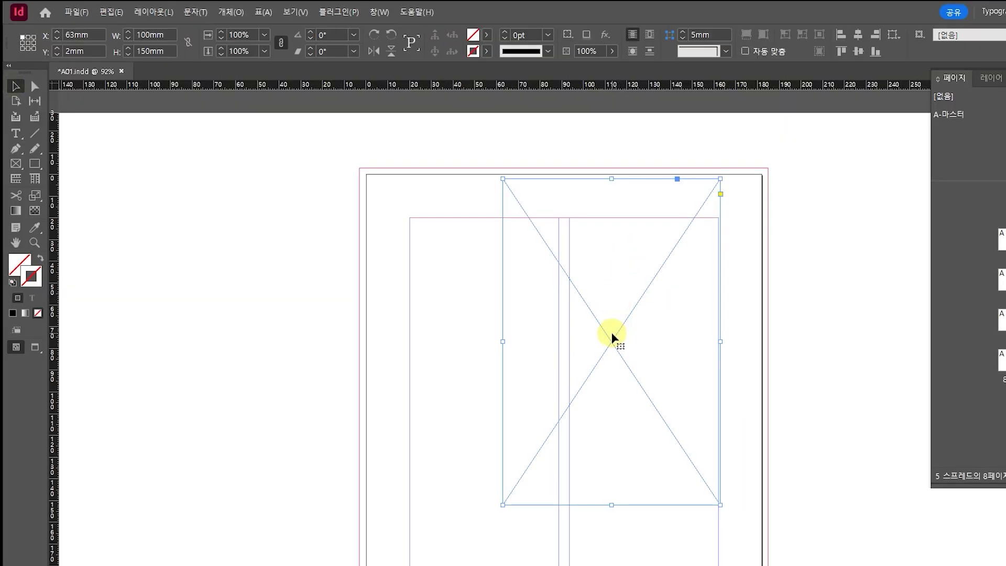
drag(613, 338, 578, 269)
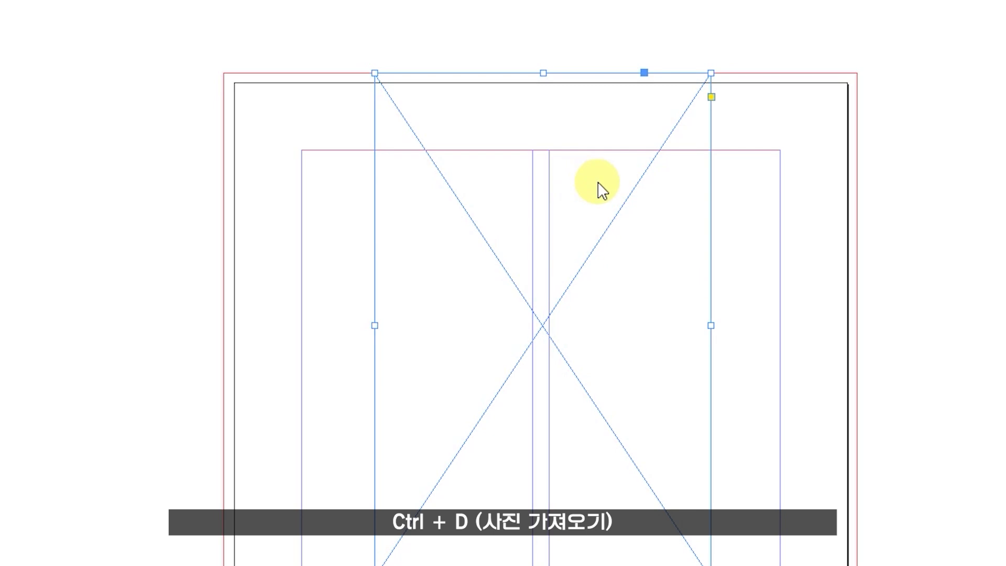
Place the crosshatch-filtered bookshelf photo in the picture frame and fill the frame proportionally
key(ctrl+d)
double_click(520, 134)
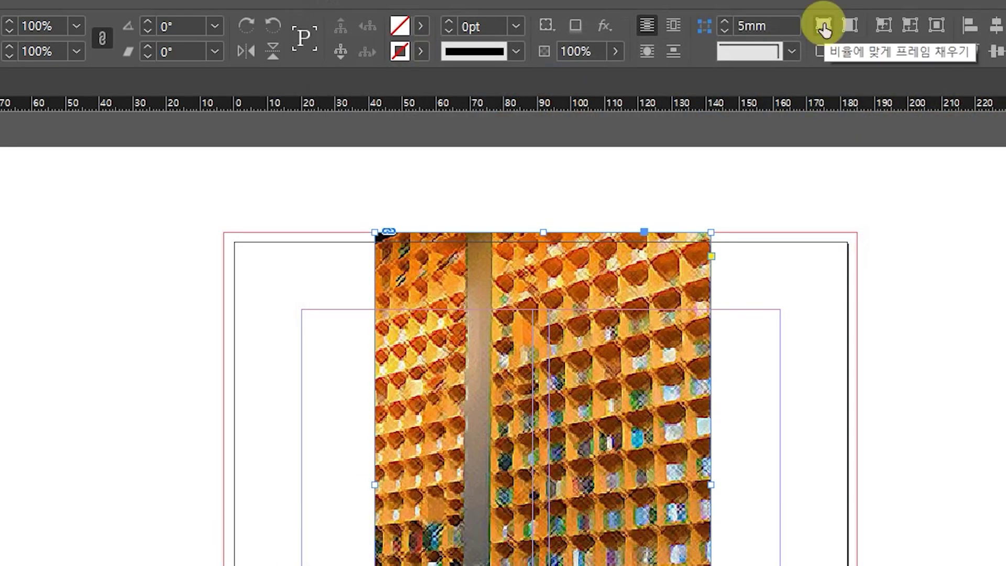
click(824, 30)
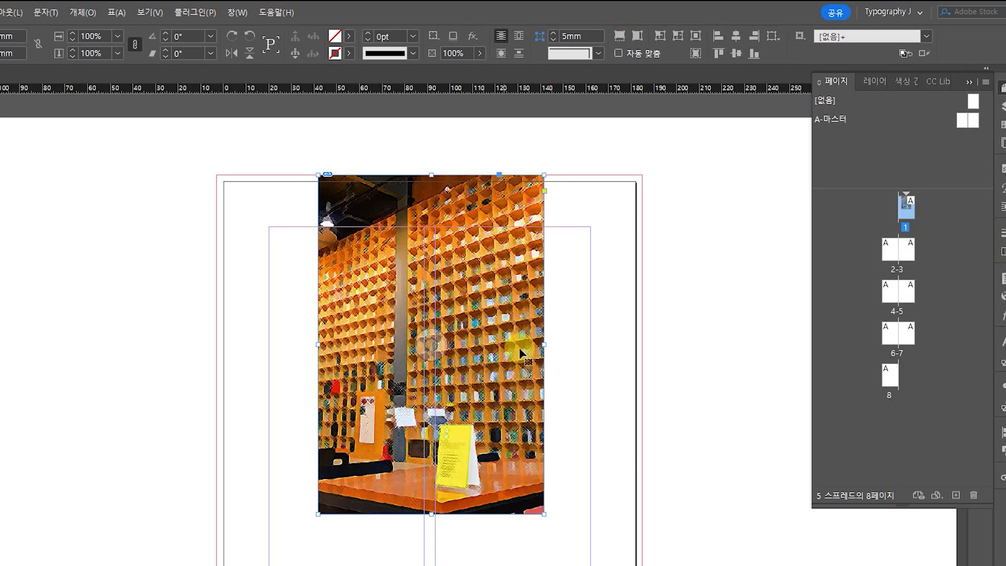
Switch to the Hangul document 1번.hwp and copy the two title lines 일상의 작은 설렘 and 동네 책방
key(alt+Tab)
scroll(545, 420, down, 3)
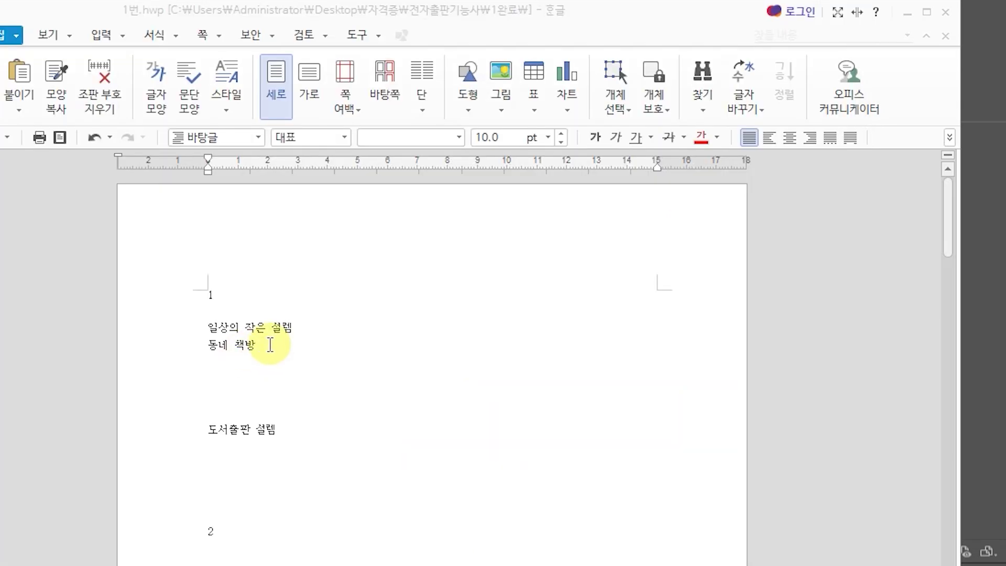
click(269, 345)
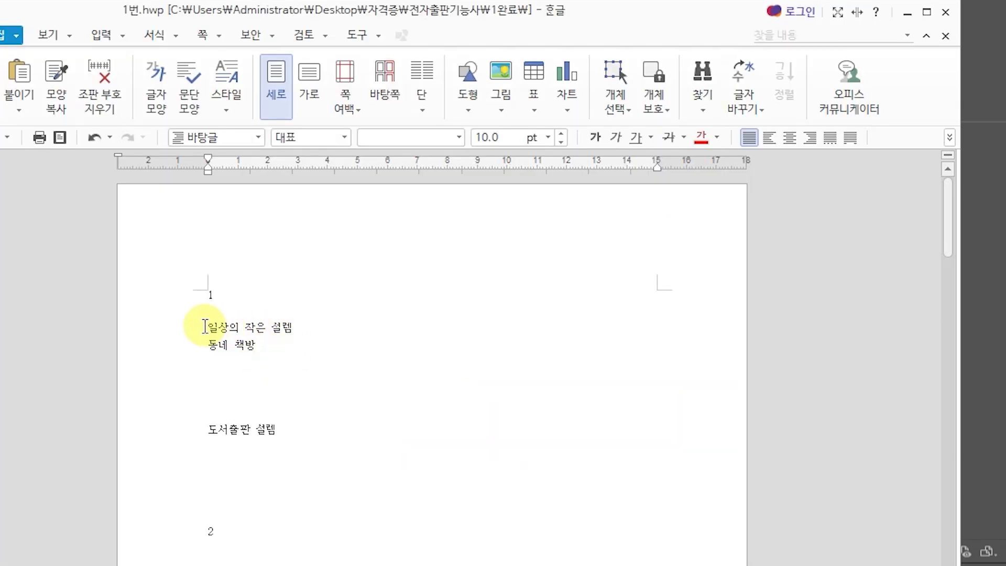
drag(204, 326, 275, 344)
key(ctrl+c)
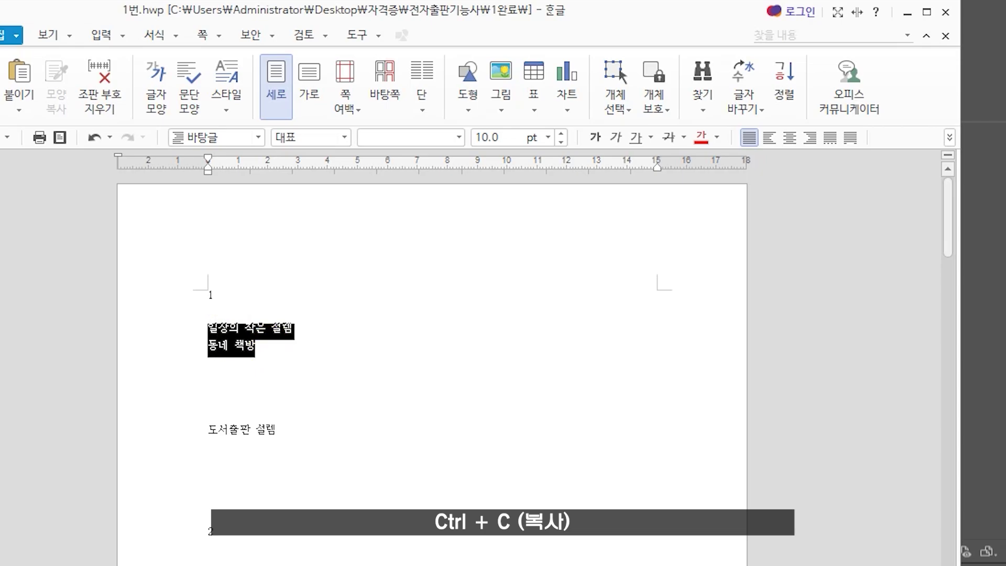
Back in InDesign, paste the copied title into a new text frame about 56 × 16.5 mm below the photo and centre the text
key(alt+Tab)
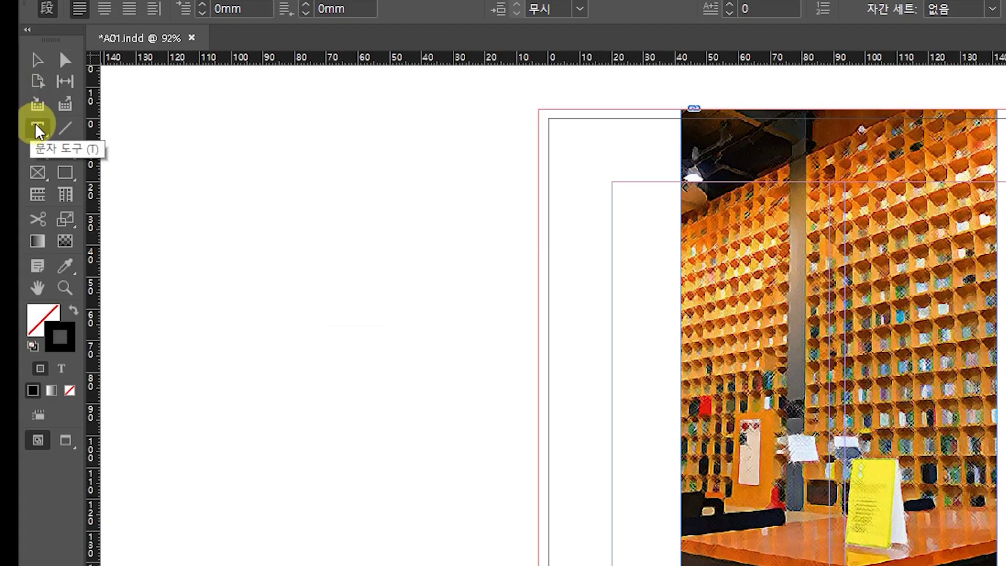
click(37, 129)
drag(749, 565, 926, 565)
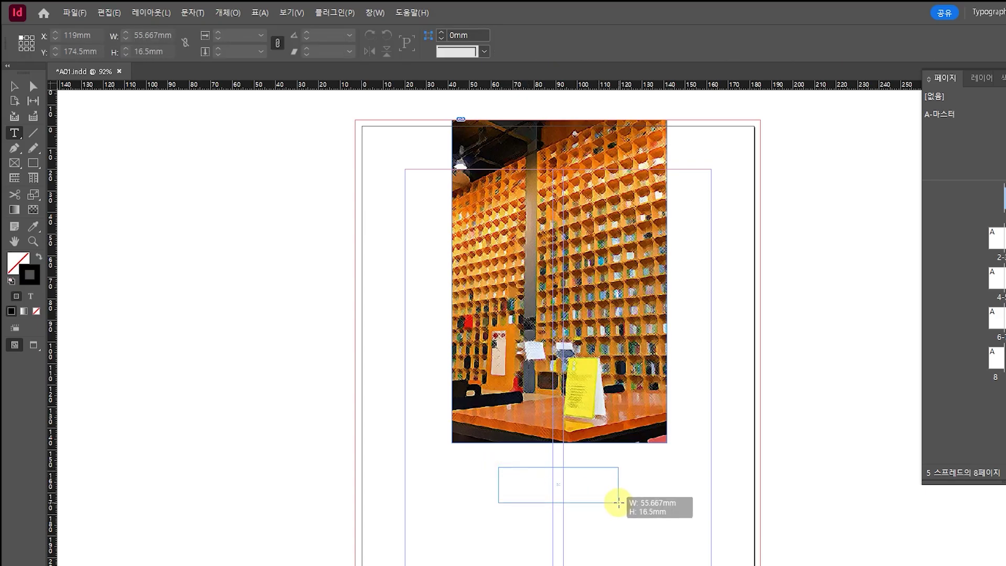
key(ctrl+v)
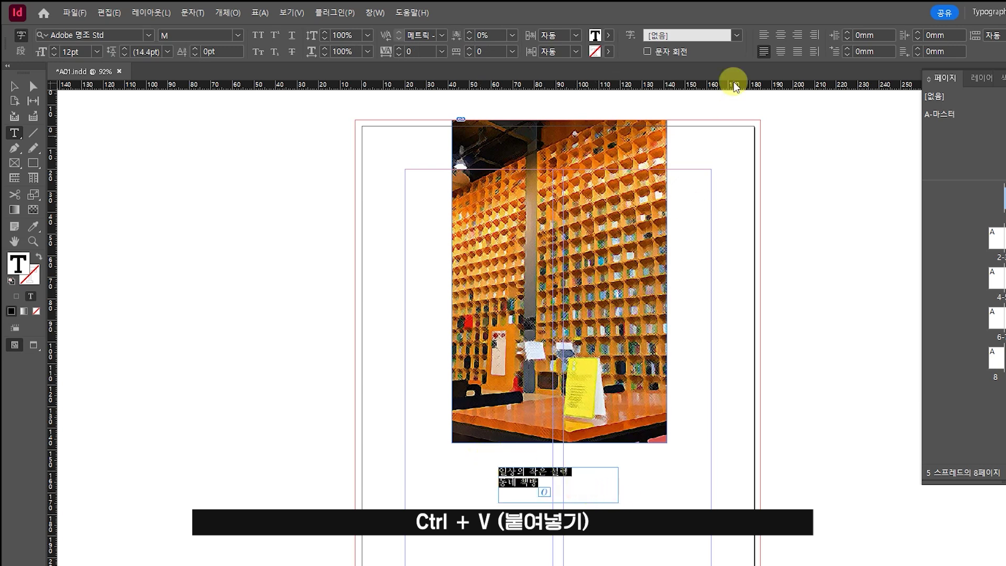
click(780, 39)
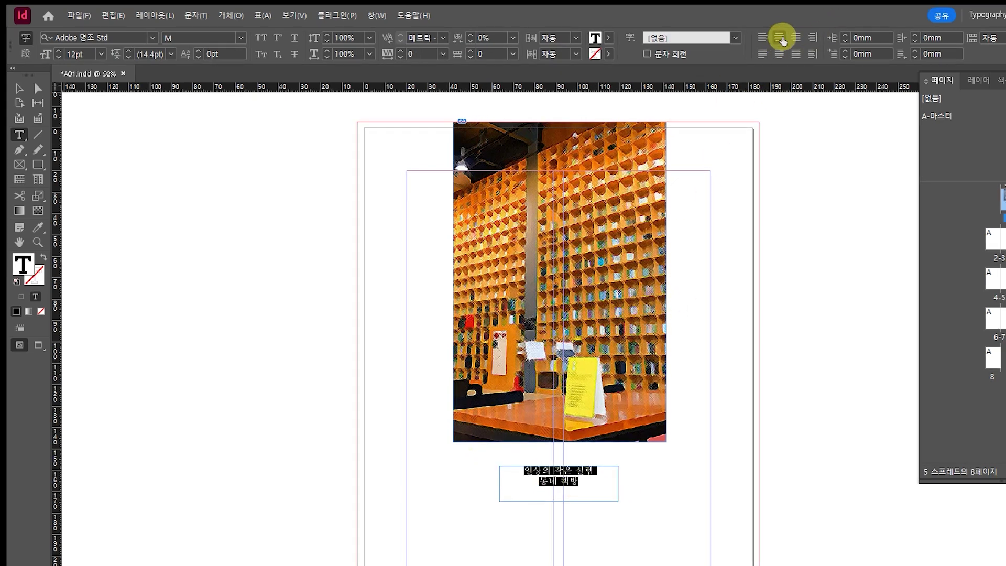
Set the first title line 일상의 작은 설렘 in 바탕체 at 16 pt
click(607, 472)
triple_click(595, 472)
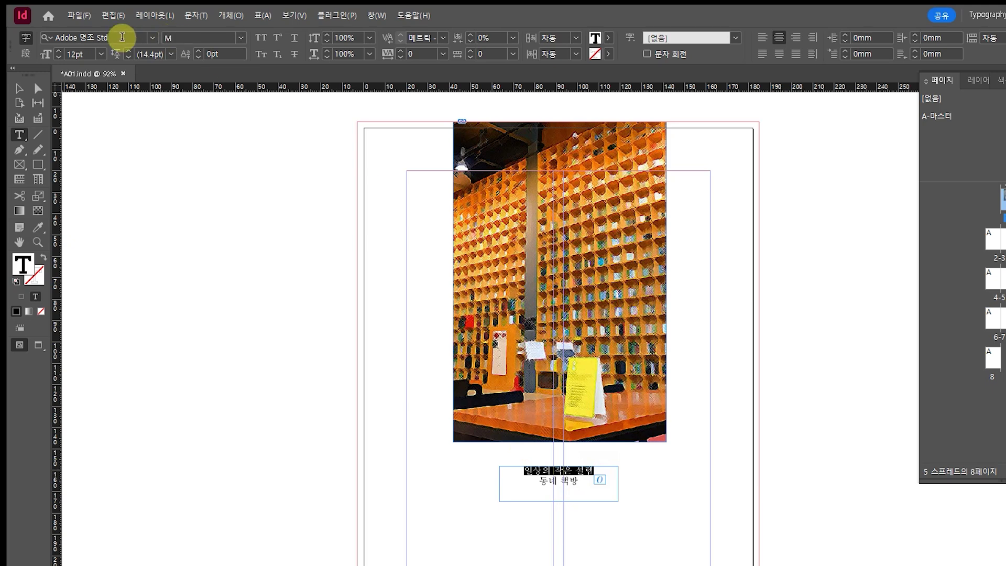
click(122, 37)
text(바탕)
click(131, 127)
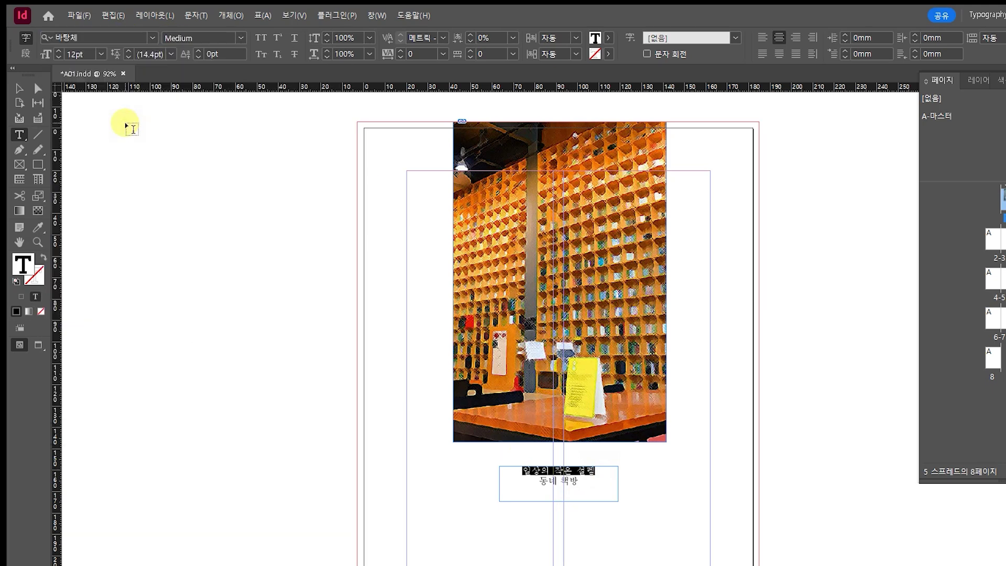
click(78, 54)
text(16)
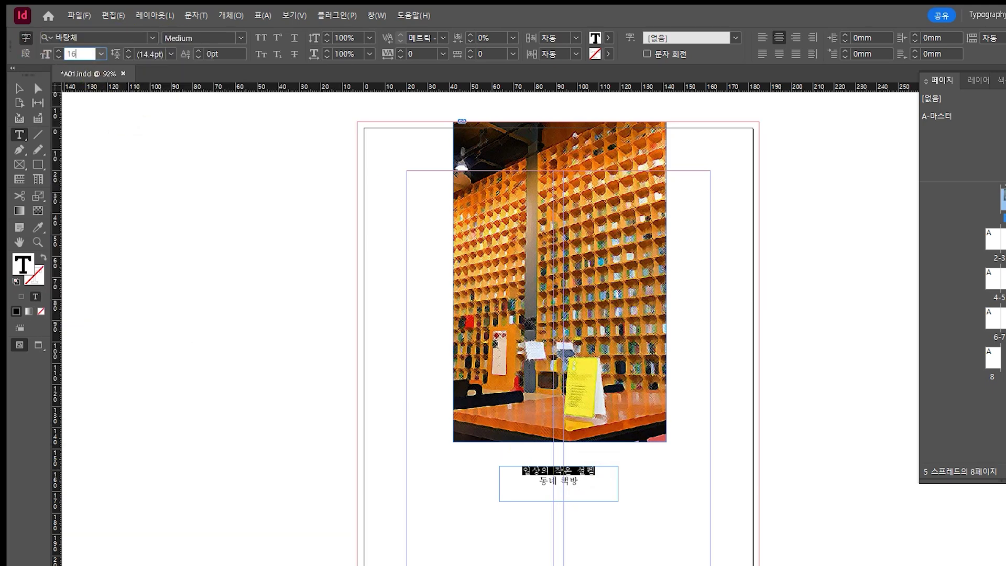
key(Return)
click(546, 471)
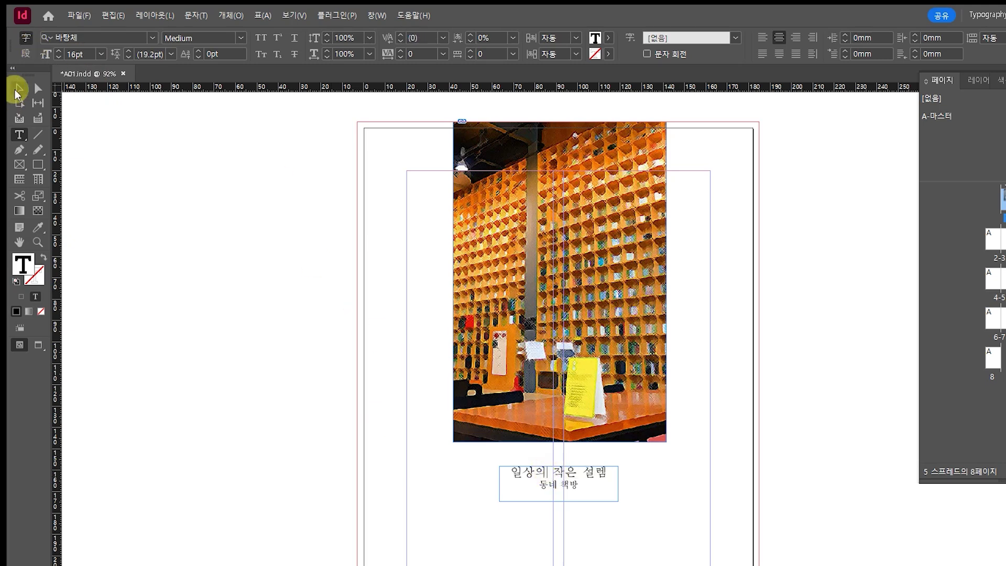
Enlarge the title text frame downwards and on both sides to about 85 × 35 mm
click(17, 93)
drag(558, 502, 558, 541)
drag(499, 503, 469, 501)
drag(618, 503, 650, 503)
Set the second title line 동네 책방 in 돋움체 at 48 pt
key(t)
drag(578, 485, 525, 485)
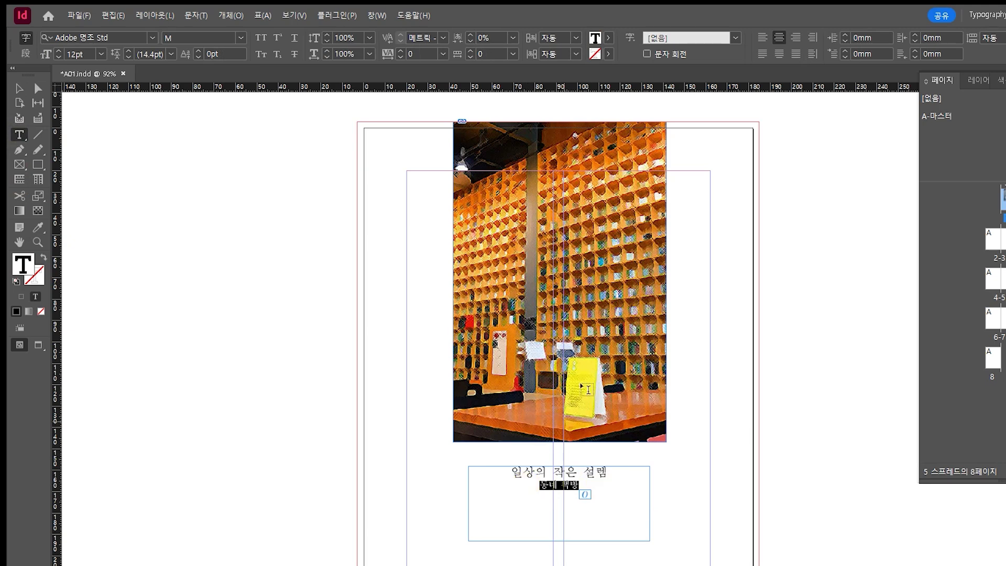
click(143, 37)
text(돋움)
click(136, 131)
click(66, 54)
text(48)
key(Return)
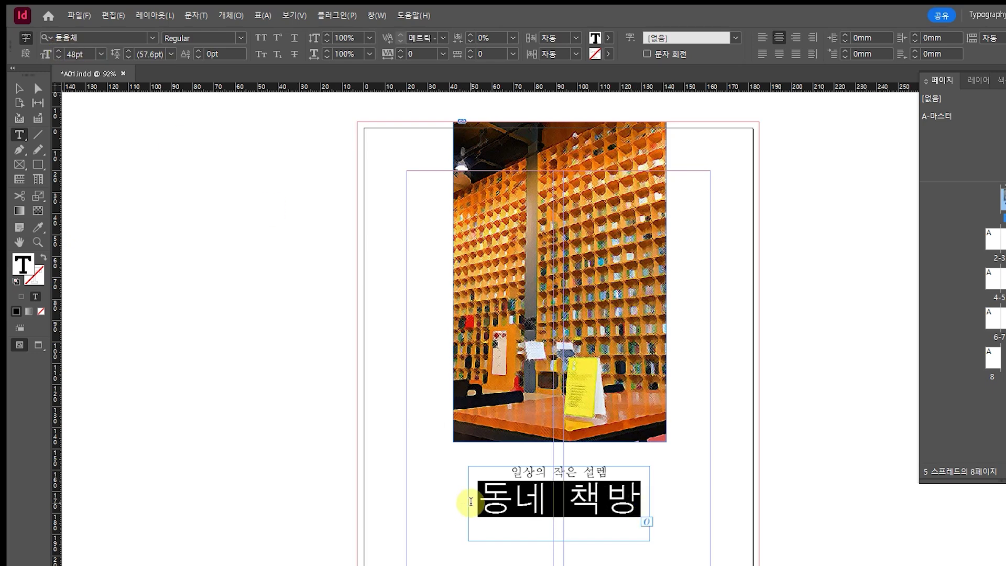
Change the font of the line 동네 책방 to 맑은 고딕 Regular and set its tracking to -100
click(132, 37)
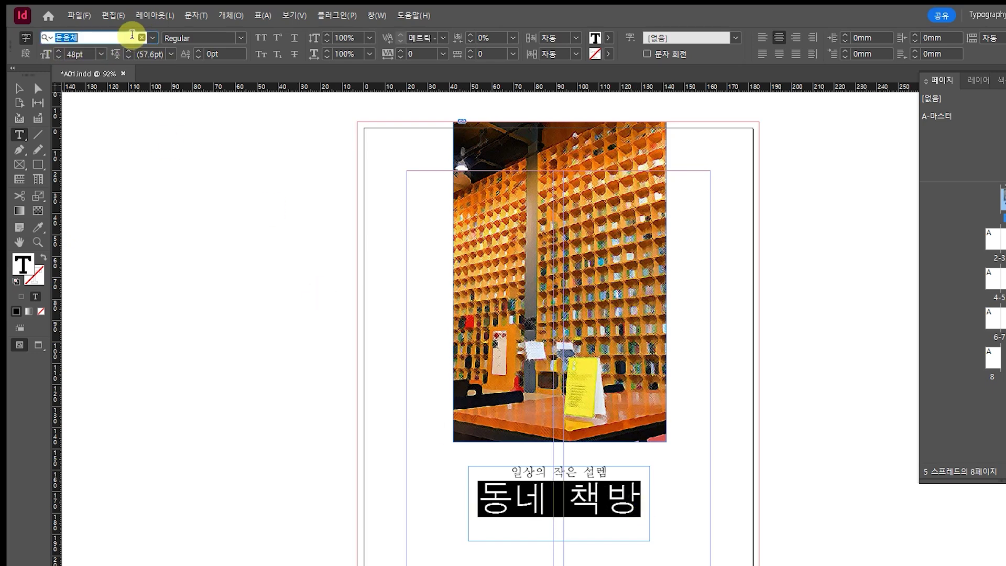
text(맑은)
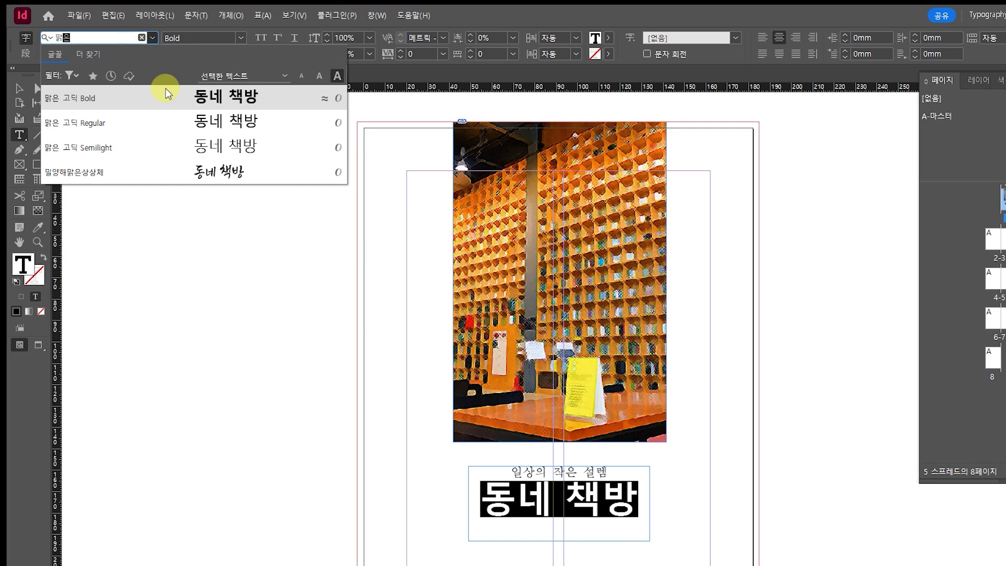
click(169, 119)
click(443, 53)
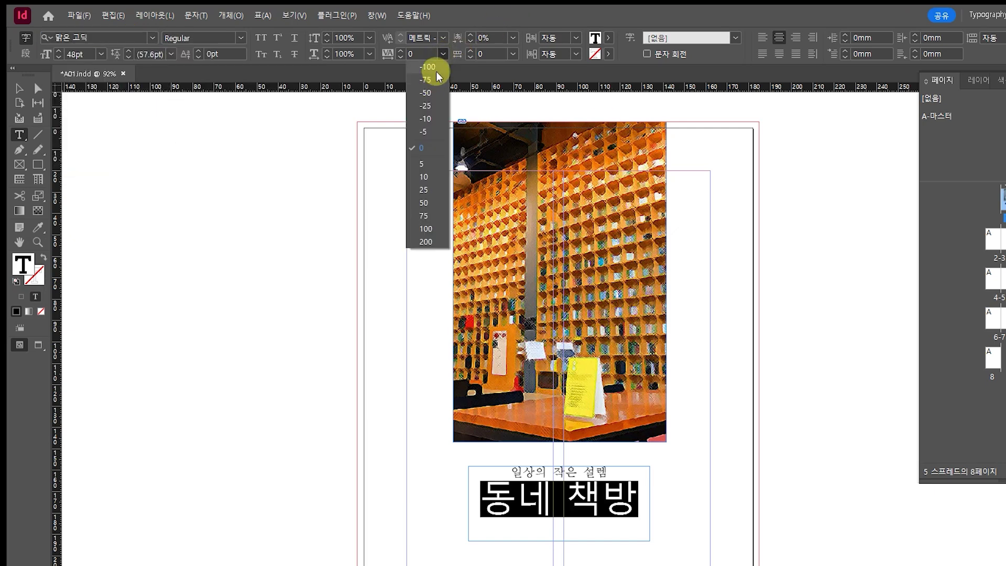
click(433, 70)
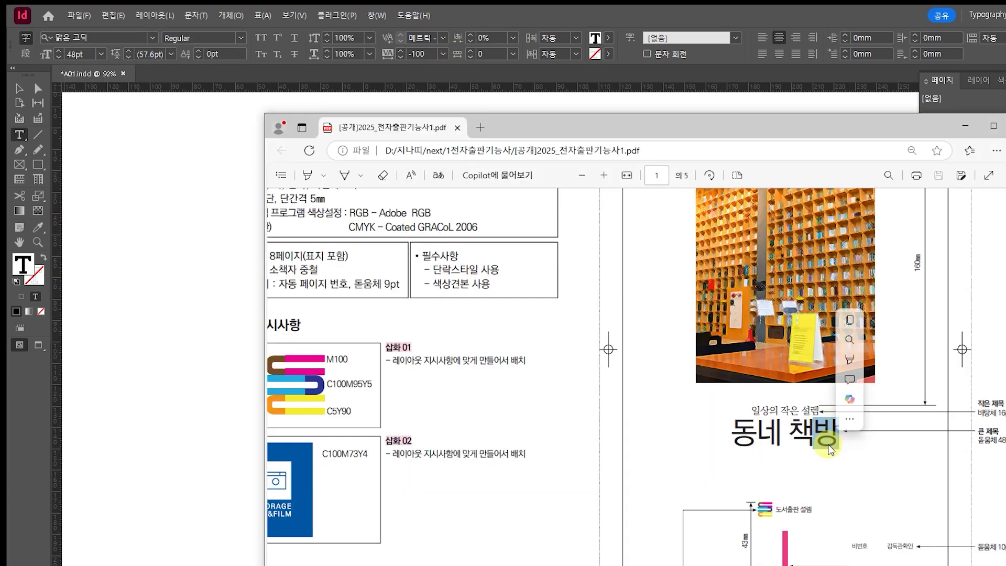
Compare the title's letter spacing with the exam PDF and set the tracking of all text in the title frame to -100
click(745, 409)
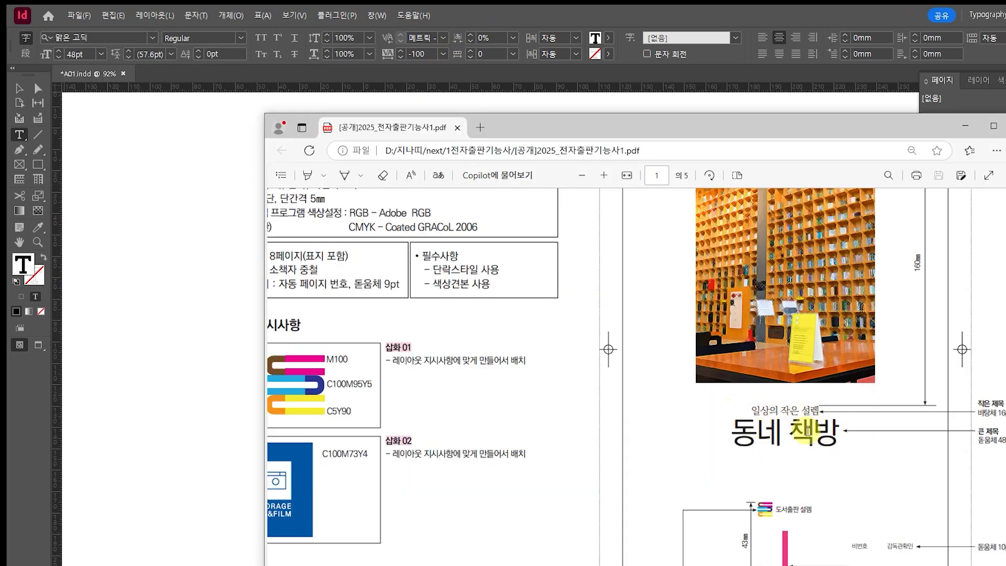
key(alt+Tab)
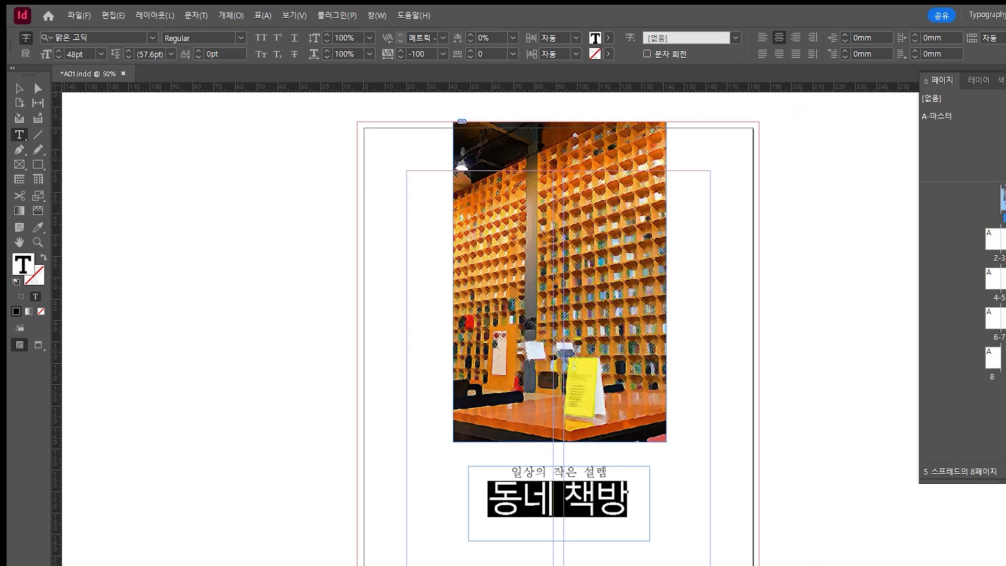
key(ctrl+a)
click(443, 54)
click(439, 70)
key(Escape)
Check the title's vertical position in the exam PDF and set the title text frame's Y position to 160 mm
key(alt+Tab)
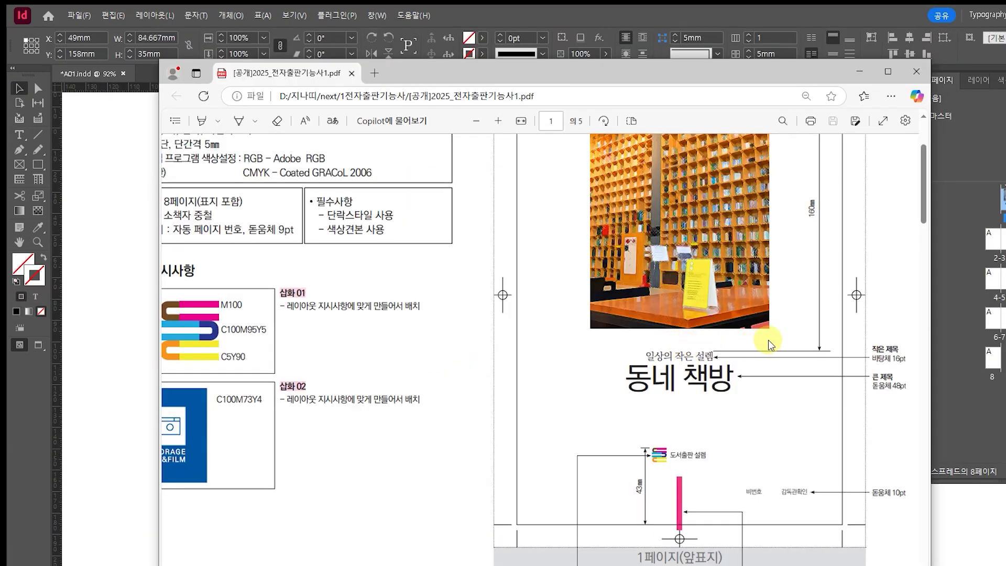
scroll(832, 195, up, 3)
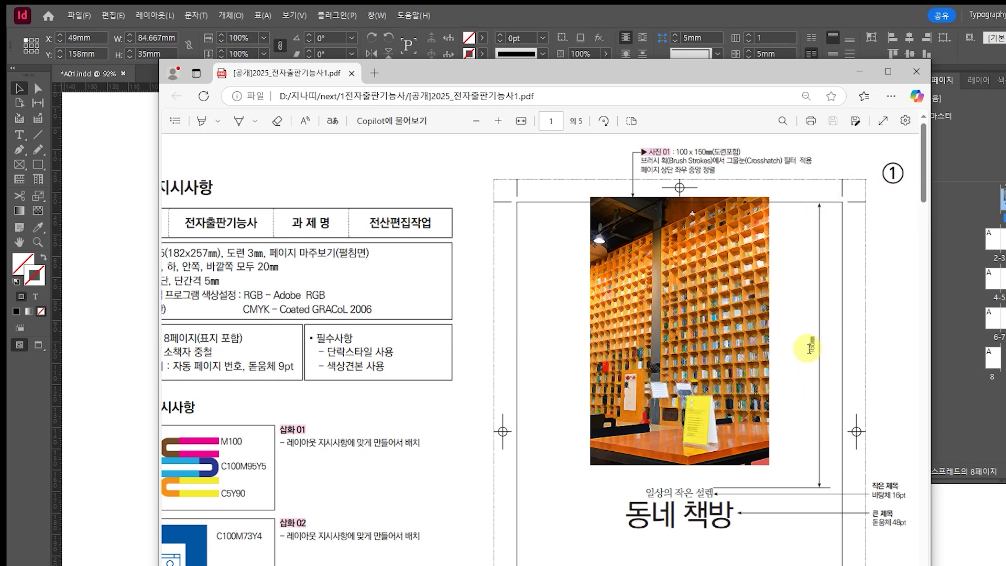
key(alt+Tab)
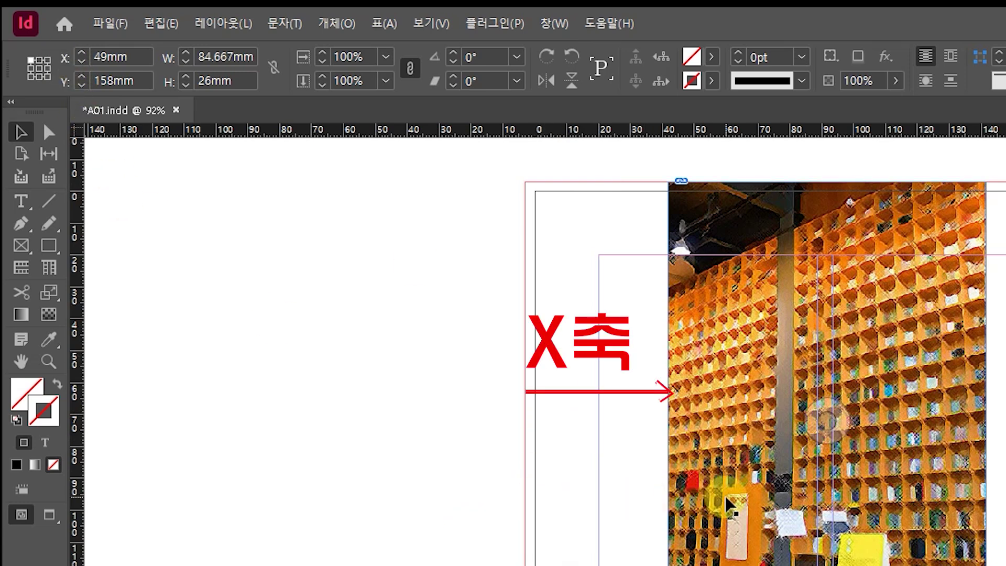
click(120, 81)
text(160)
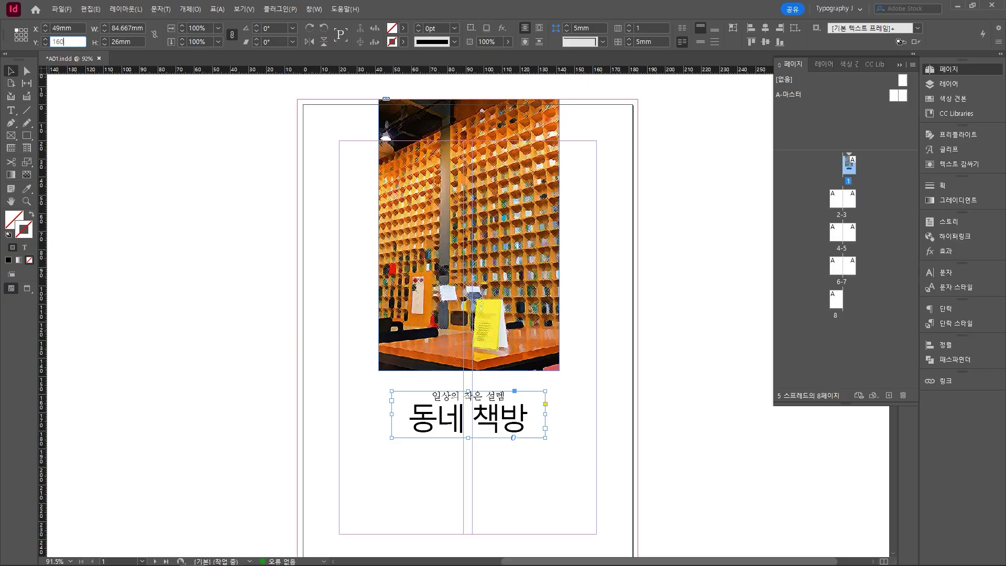
key(Return)
click(576, 388)
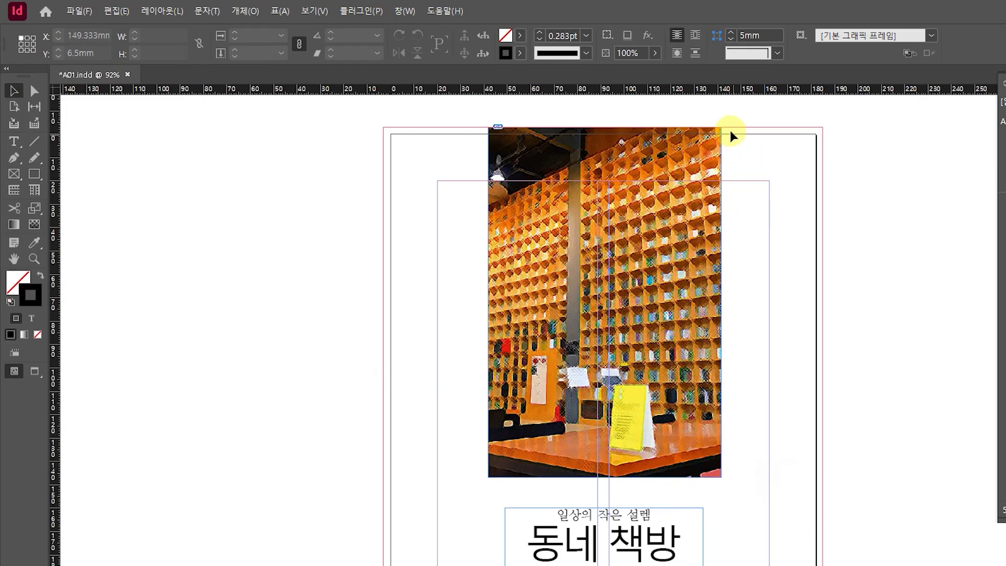
Check the size specification of the pink bar at the bottom of the front cover in the exam PDF
click(603, 516)
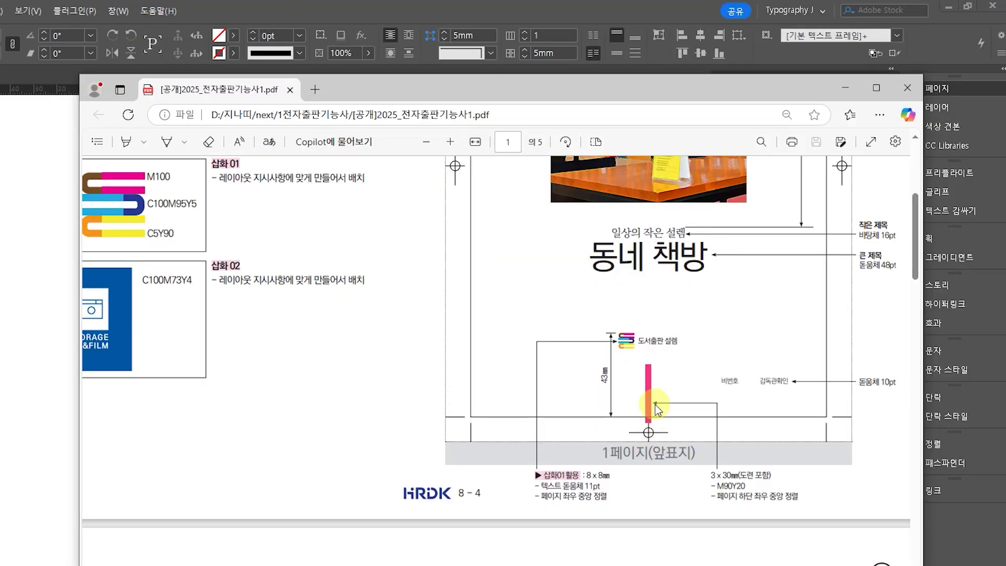
drag(712, 475, 734, 474)
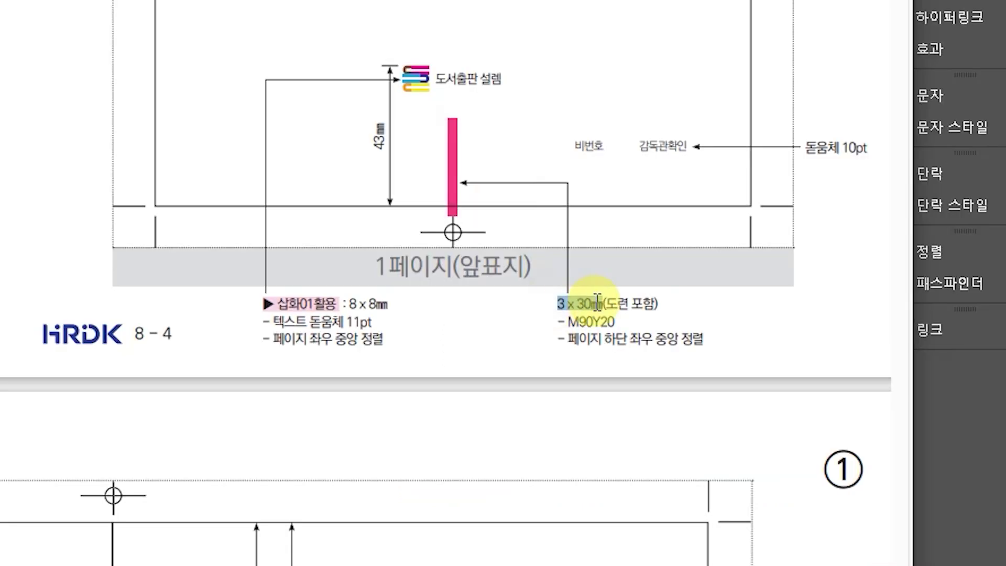
drag(598, 303, 599, 304)
click(631, 304)
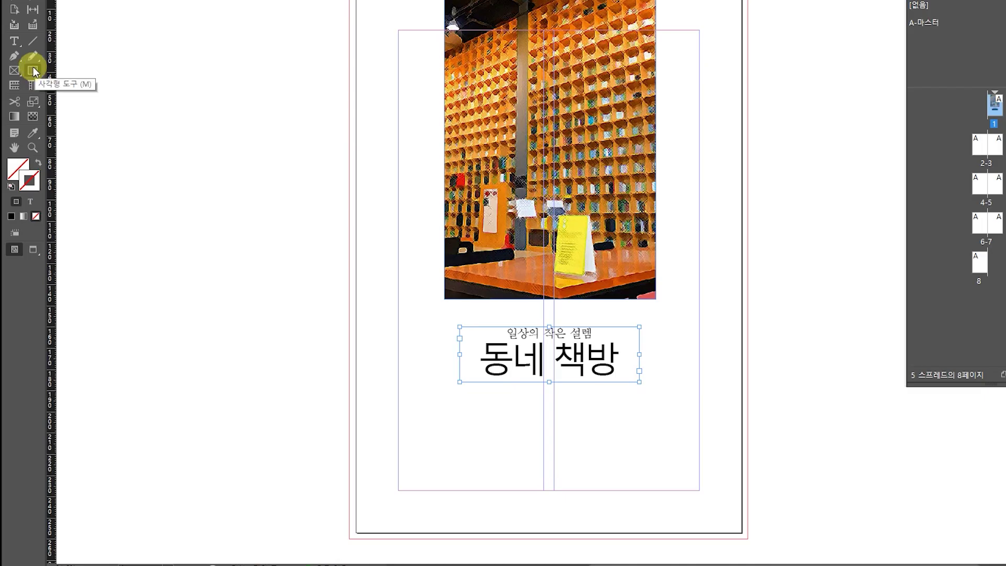
Draw a rectangle for the bar at the bottom centre of the front cover and set its size to 3 × 30 mm
click(33, 72)
drag(544, 444, 553, 533)
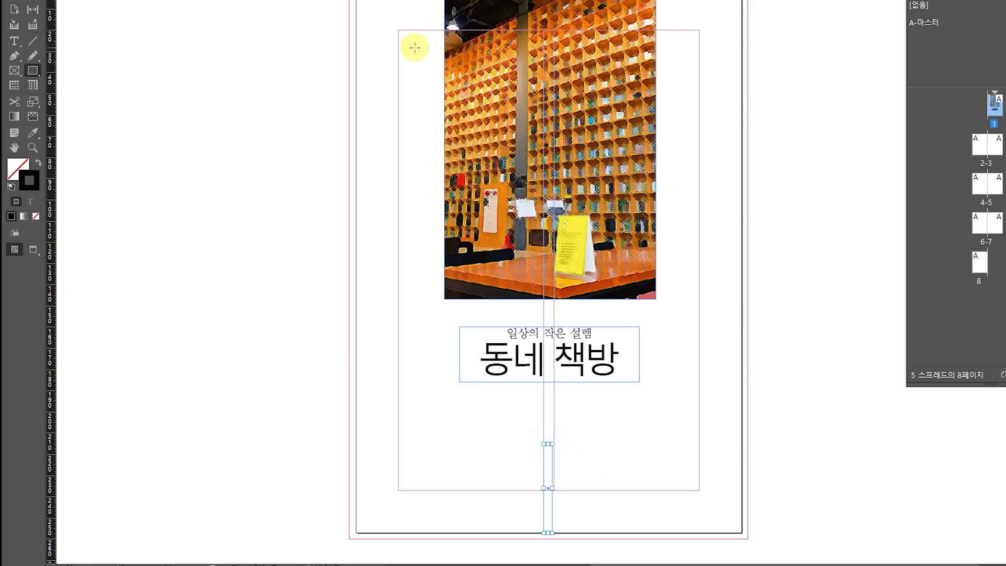
click(112, 53)
text(3)
key(Tab)
text(30)
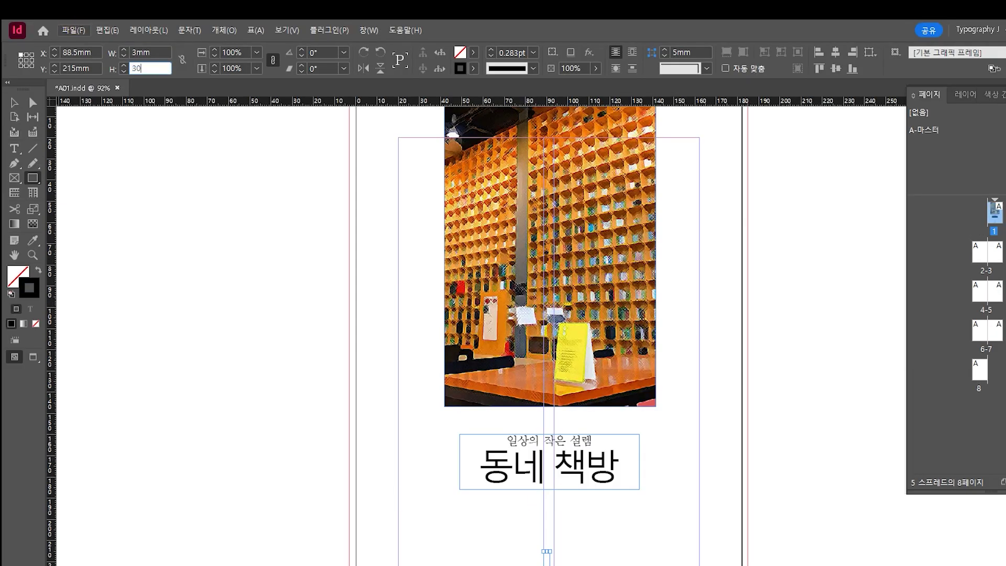
key(Return)
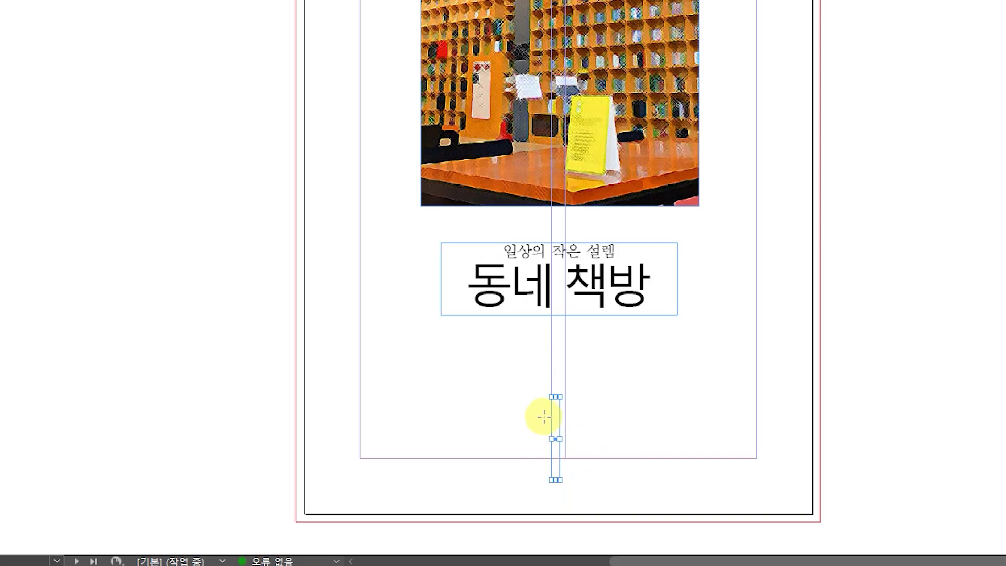
Swap the rectangle's stroke and fill, then set the fill colour to M 90, Y 20, K 0
click(66, 73)
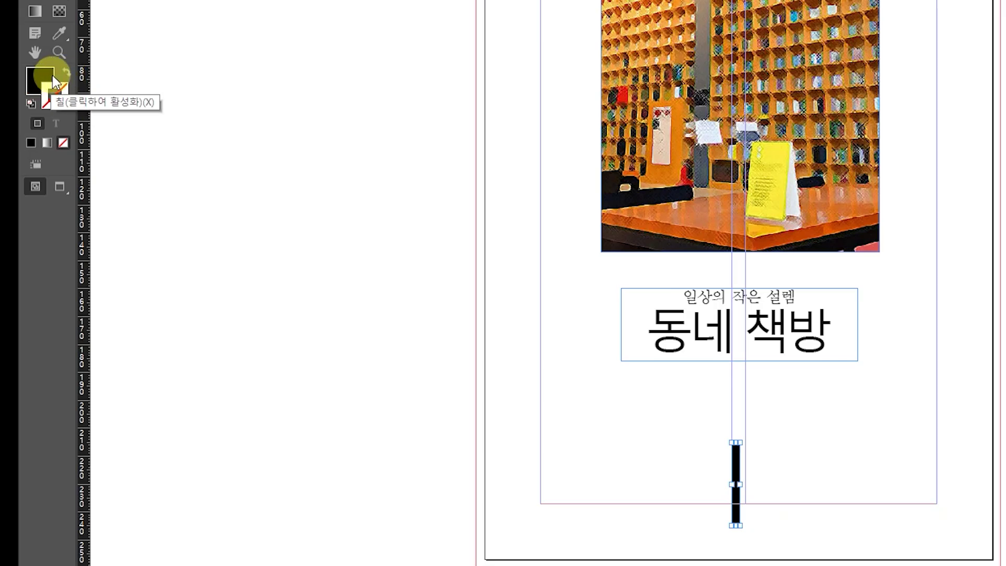
double_click(51, 80)
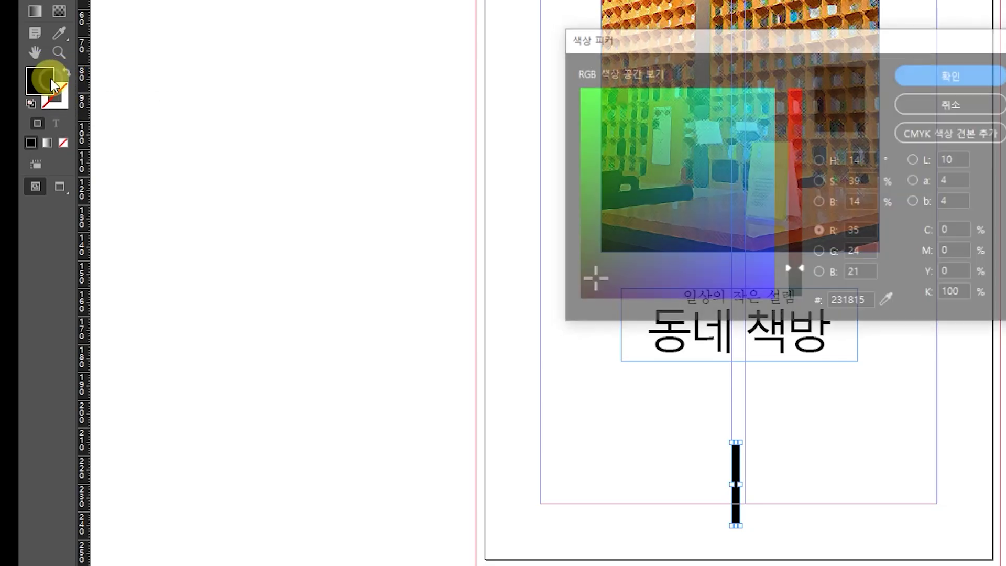
click(963, 258)
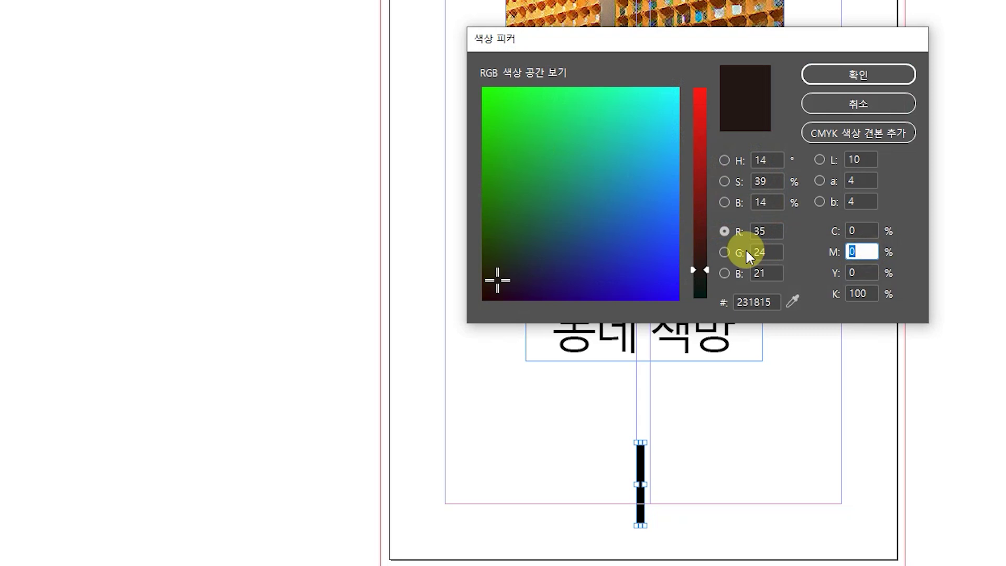
text(90)
key(Tab)
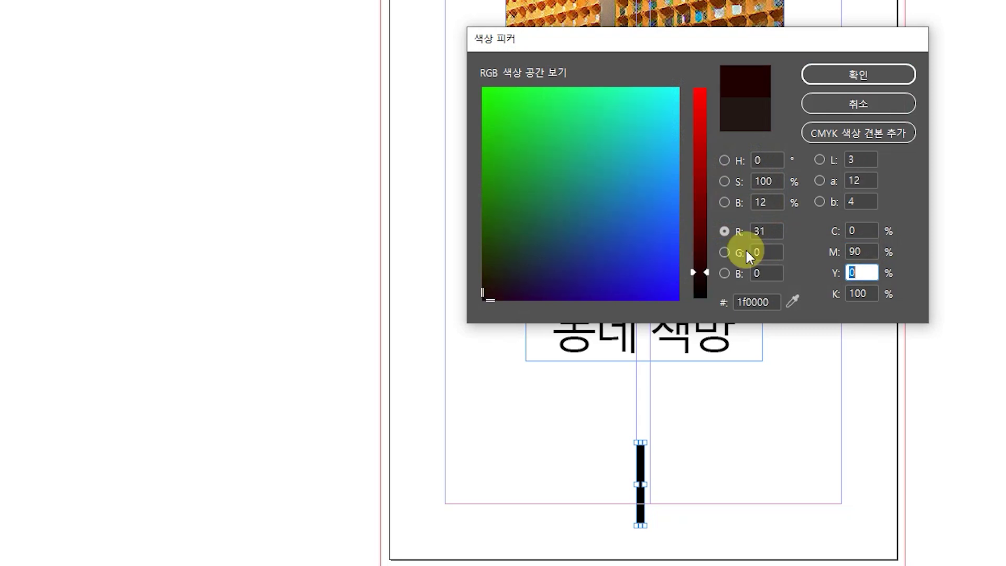
text(20)
key(Tab)
text(0)
key(Return)
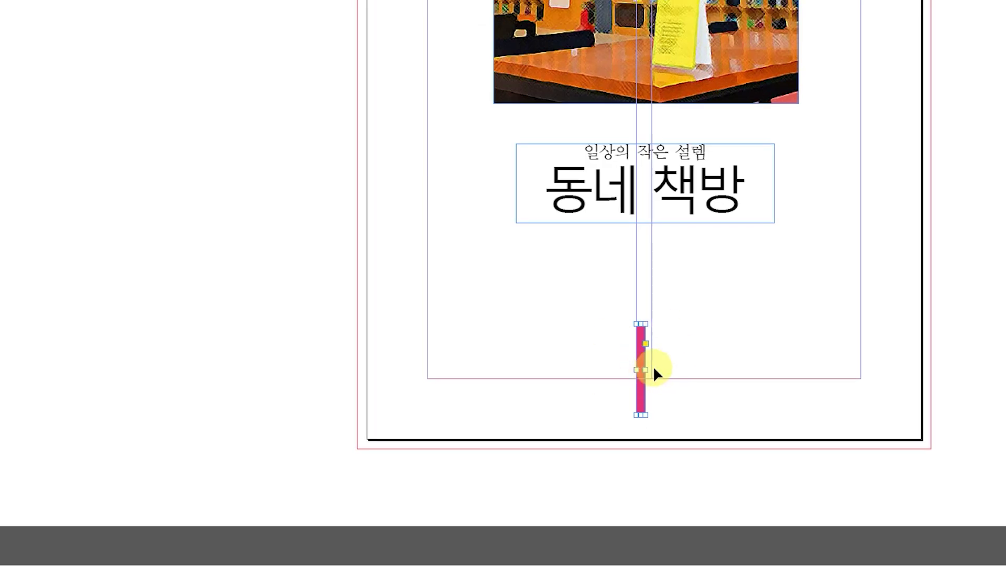
Move the pink bar down to the bottom bleed line and centre it horizontally on the page
drag(654, 369, 651, 421)
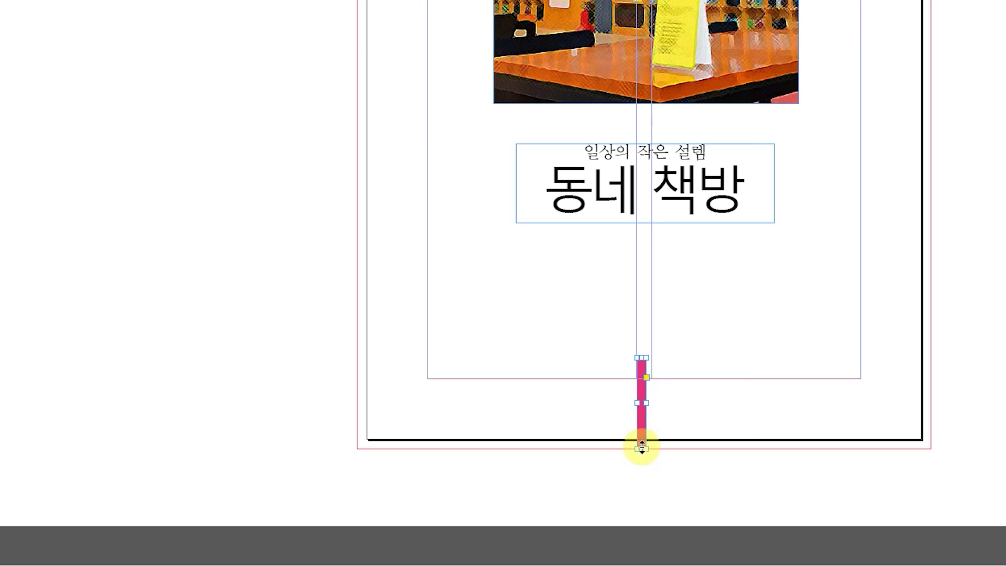
scroll(642, 465, up, 4)
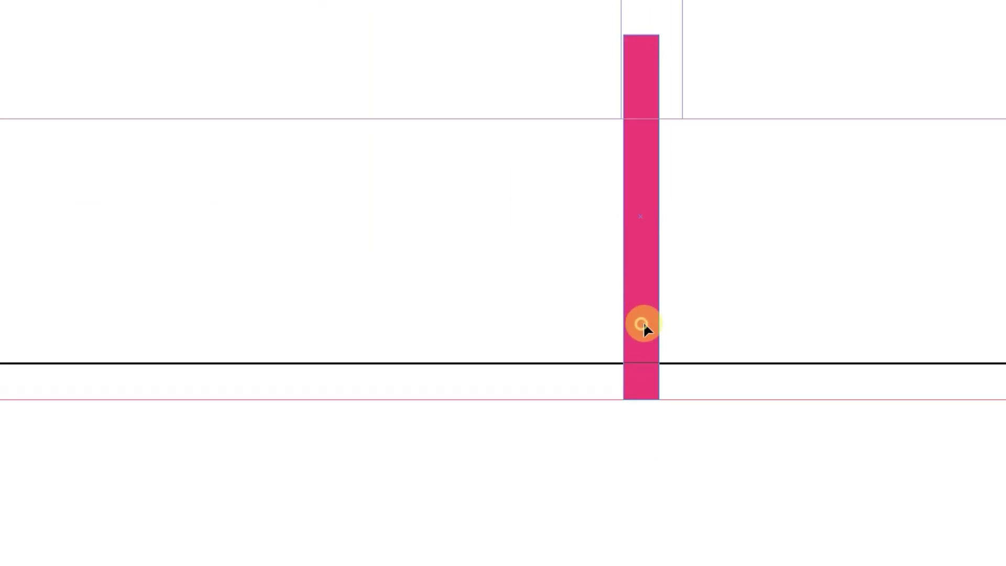
drag(643, 323, 649, 323)
scroll(649, 322, down, 3)
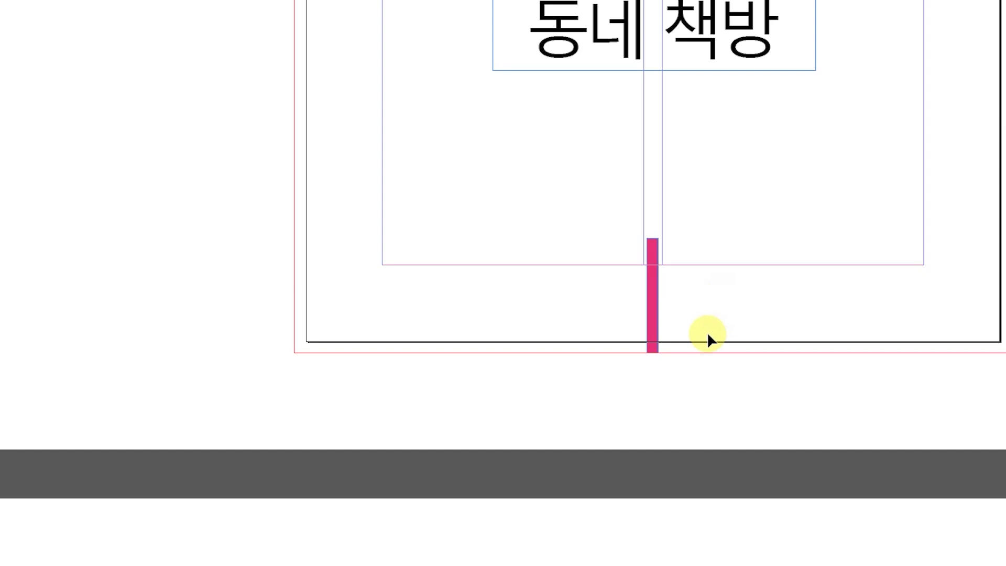
Check the logo specification in the exam PDF and draw an 8 × 8 mm graphic frame without stroke near the top of the pink bar
key(alt+Tab)
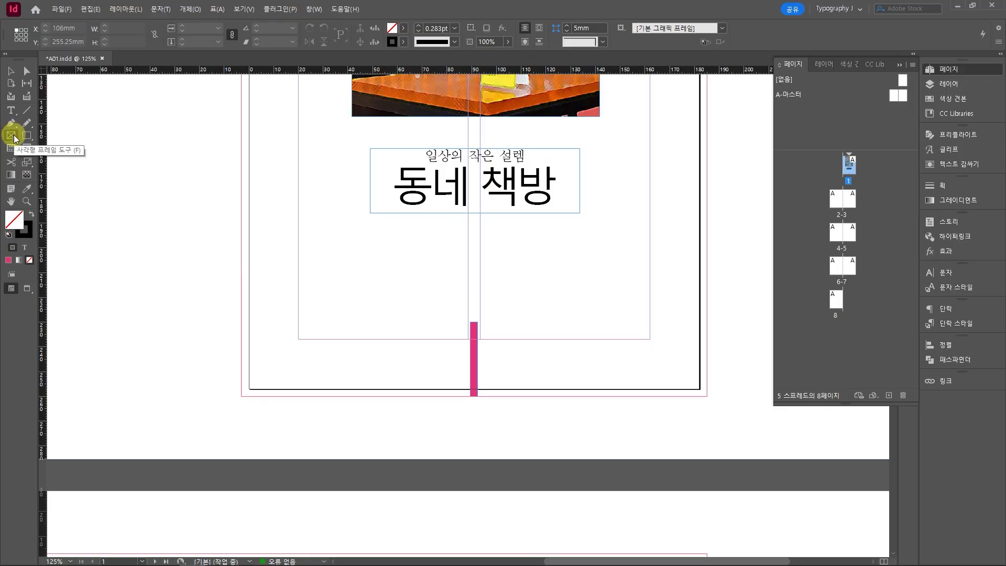
click(12, 136)
drag(421, 305, 442, 326)
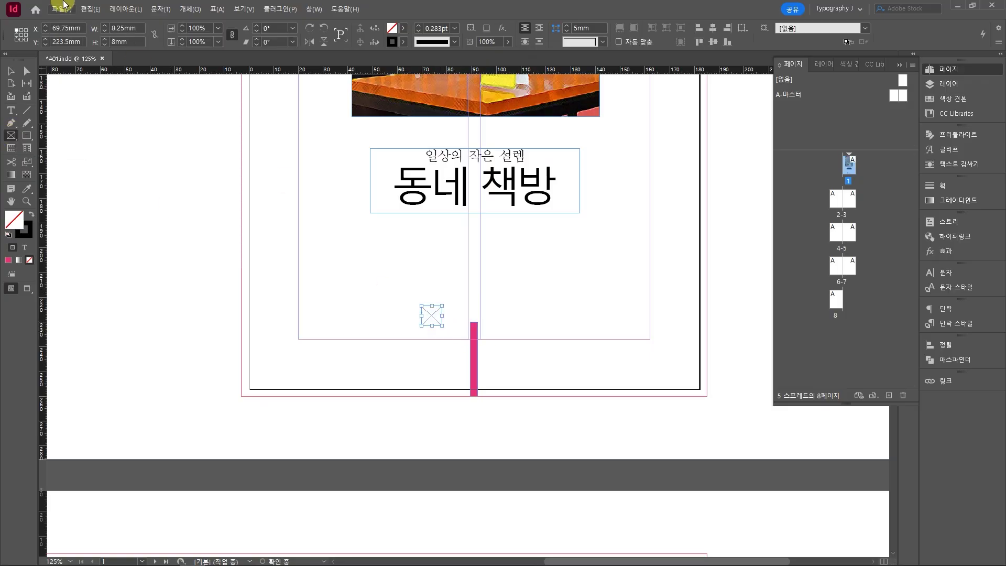
key(ctrl+6)
text(8)
key(Tab)
text(8)
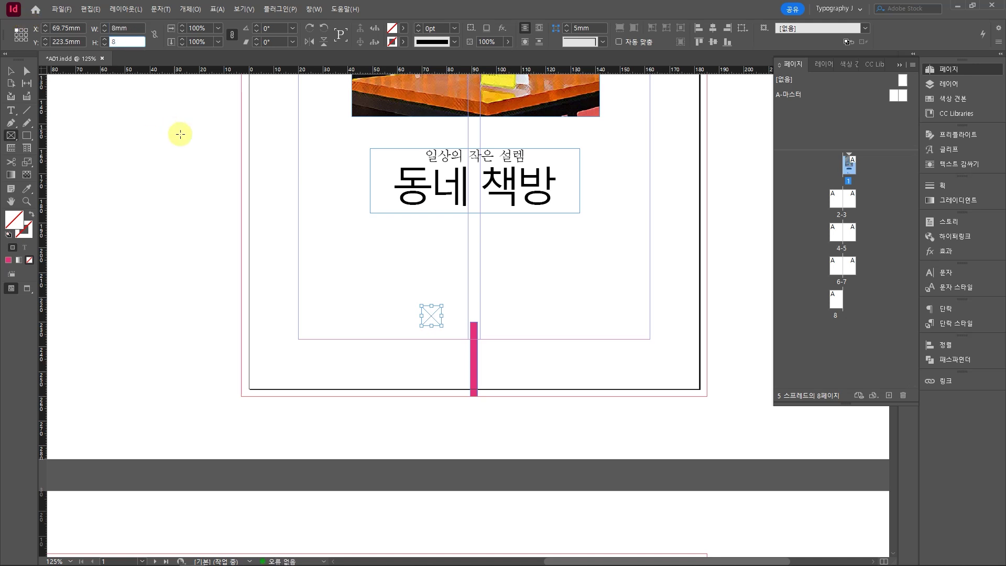
Place the stacked-books illustration in the 8 × 8 mm frame and fit it proportionally to the frame
key(ctrl+d)
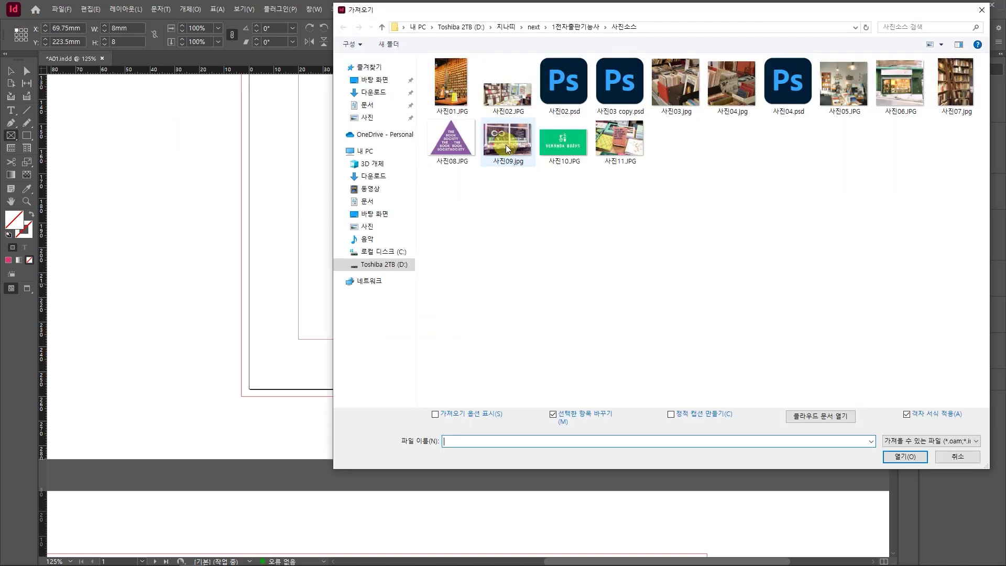
double_click(620, 138)
key(v)
click(438, 325)
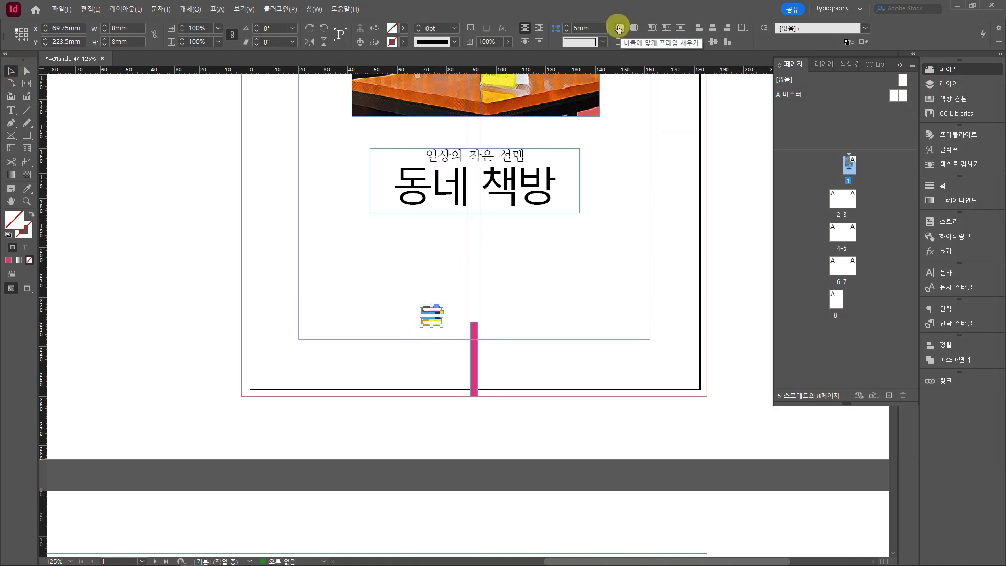
click(443, 307)
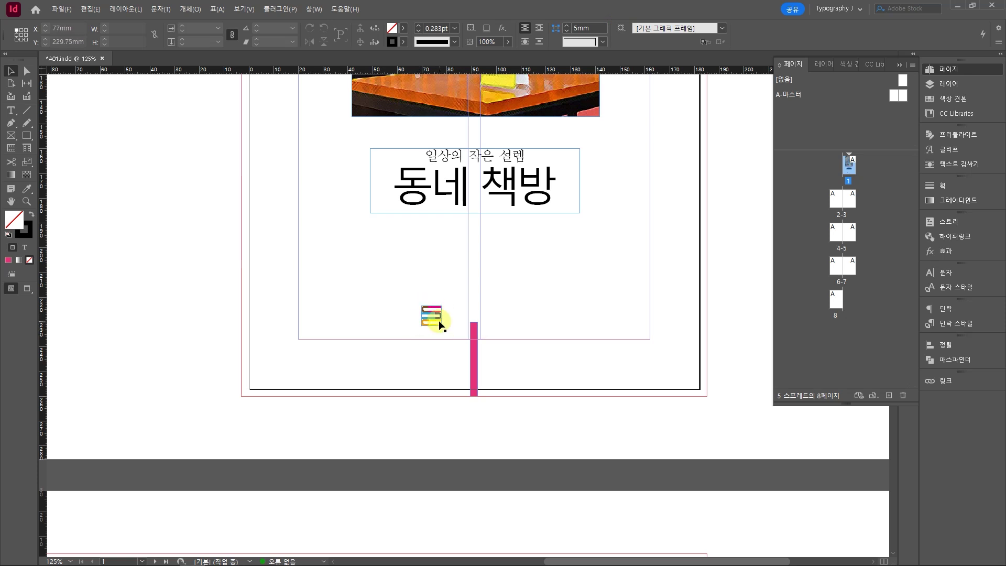
Copy the publisher text 도서출판 설렘 from the exam PDF and paste it into a text frame beside the book logo
click(11, 110)
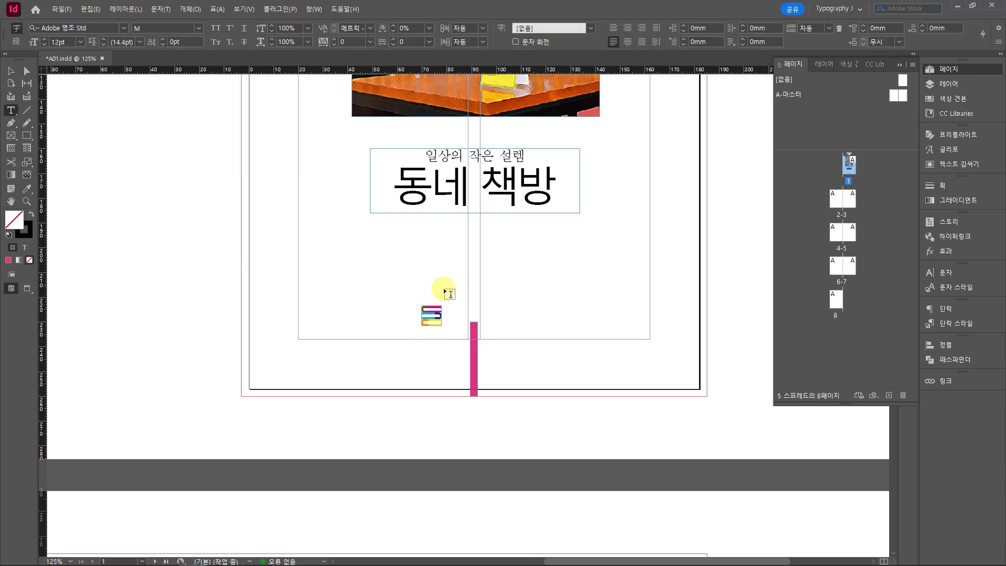
key(alt+Tab)
click(477, 322)
drag(478, 326, 509, 323)
key(ctrl+c)
key(alt+Tab)
key(ctrl+v)
Check the publisher text's specification in the exam PDF and set the font of 도서출판 설렘 to 돋움체
click(11, 71)
key(alt+Tab)
drag(811, 215, 881, 217)
click(828, 262)
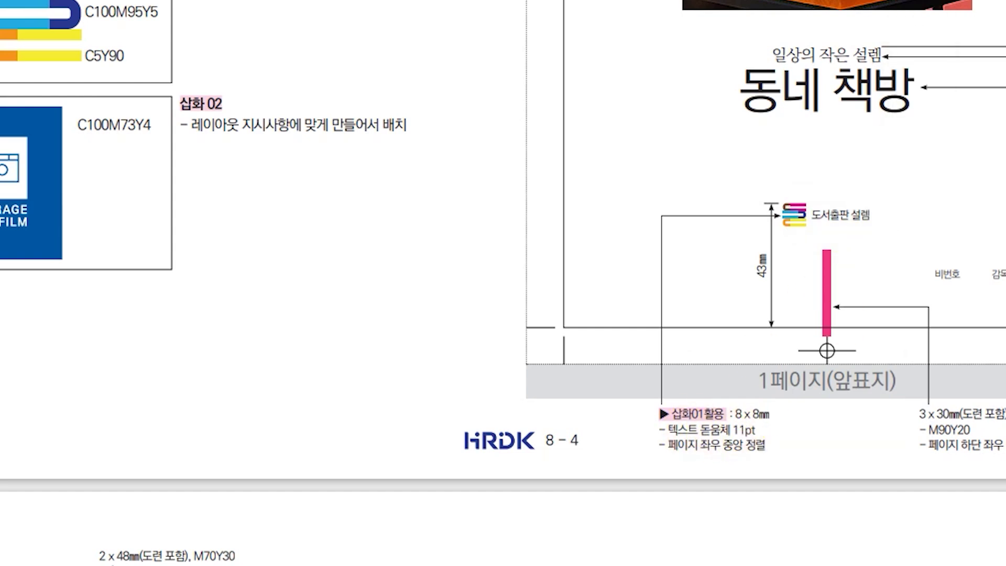
key(alt+Tab)
drag(526, 275, 362, 278)
key(ctrl+6)
text(e돋움)
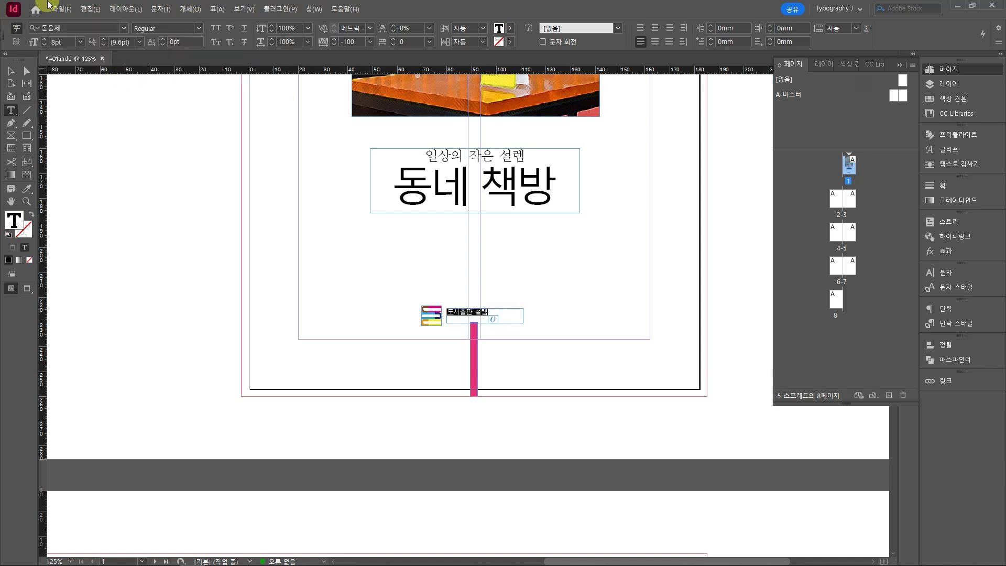
Set the size of the publisher text 도서출판 설렘 to 11 pt
click(44, 39)
click(44, 40)
click(44, 40)
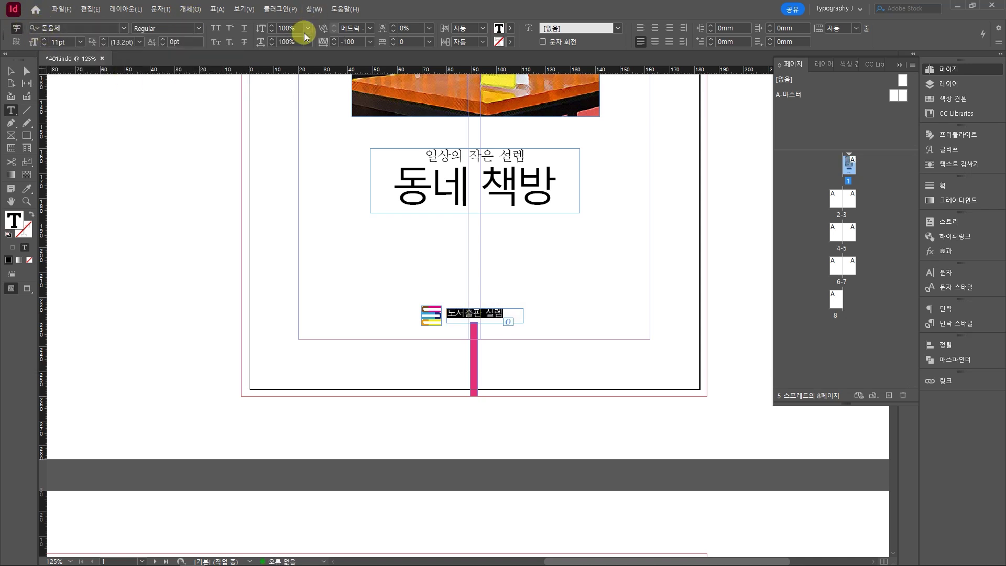
click(308, 42)
click(294, 75)
click(10, 71)
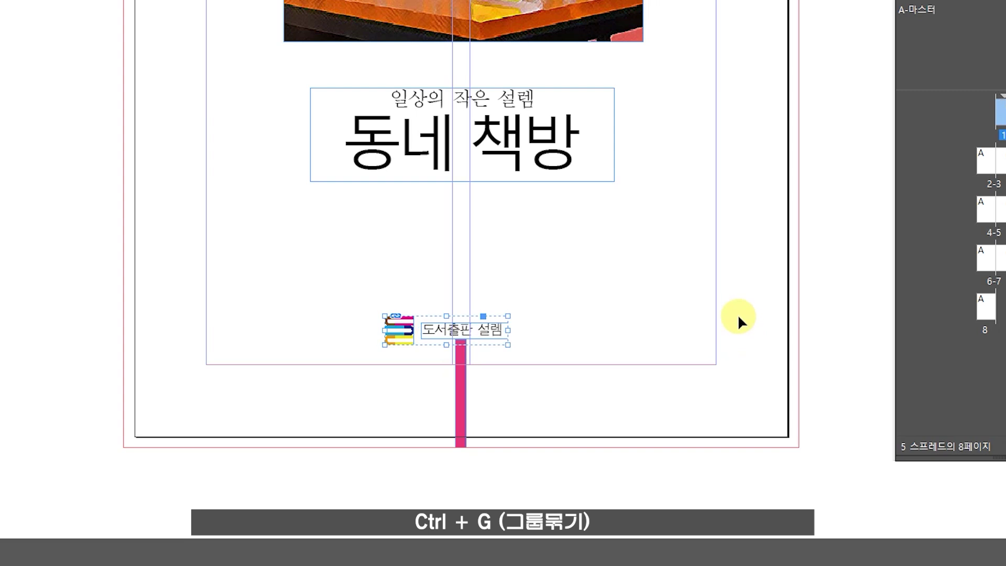
Centre the grouped logo and publisher text on the page and raise its top 43 mm above the bottom edge using a temporary measuring rectangle
drag(488, 334, 500, 310)
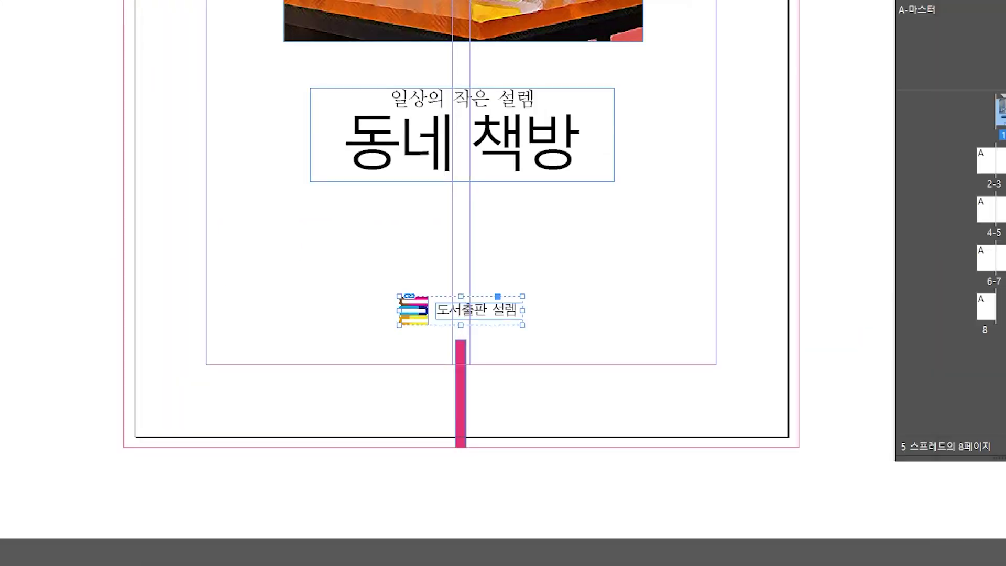
drag(355, 297, 380, 436)
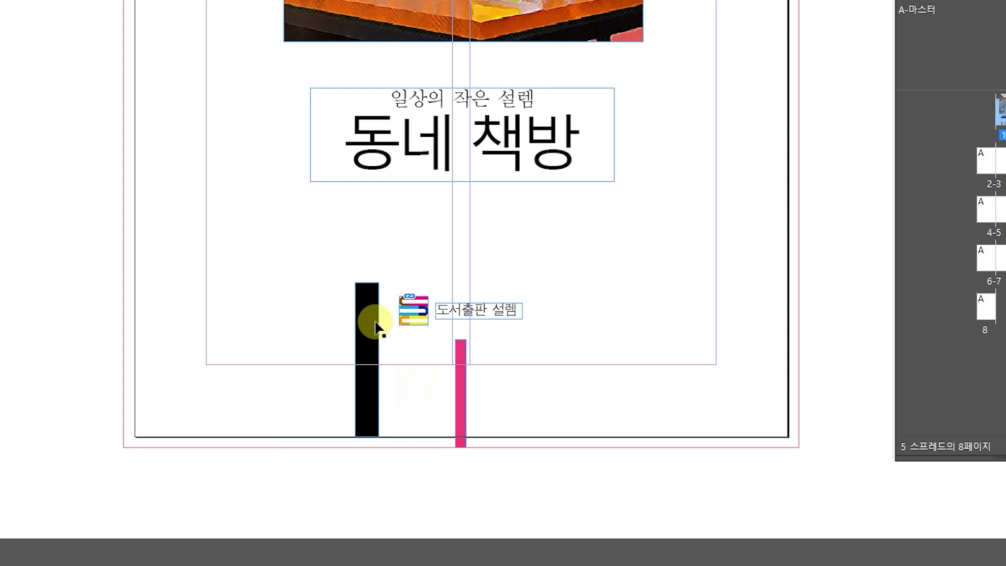
click(376, 321)
drag(423, 307, 423, 294)
click(371, 343)
key(Delete)
Preview the cover without guides and check the font specification of the 비번호 and 감독관확인 text in the exam PDF
key(w)
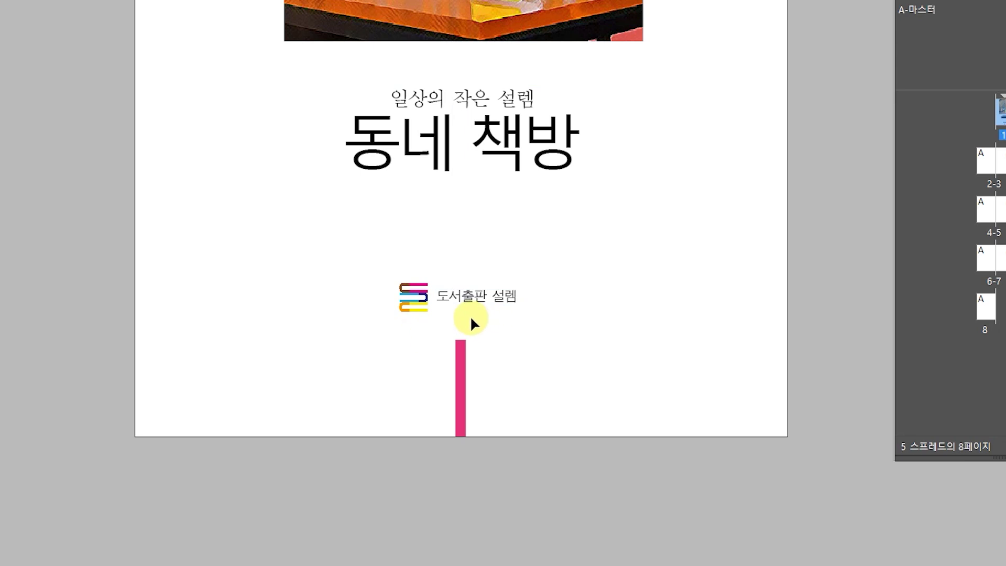
scroll(640, 393, up, 5)
scroll(539, 341, down, 2)
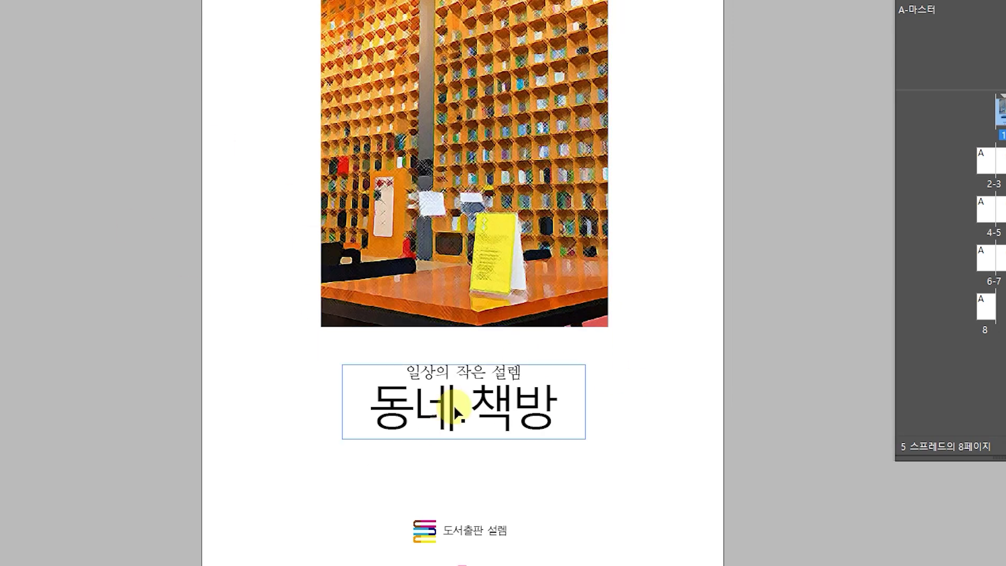
key(w)
scroll(463, 283, down, 2)
key(alt+Tab)
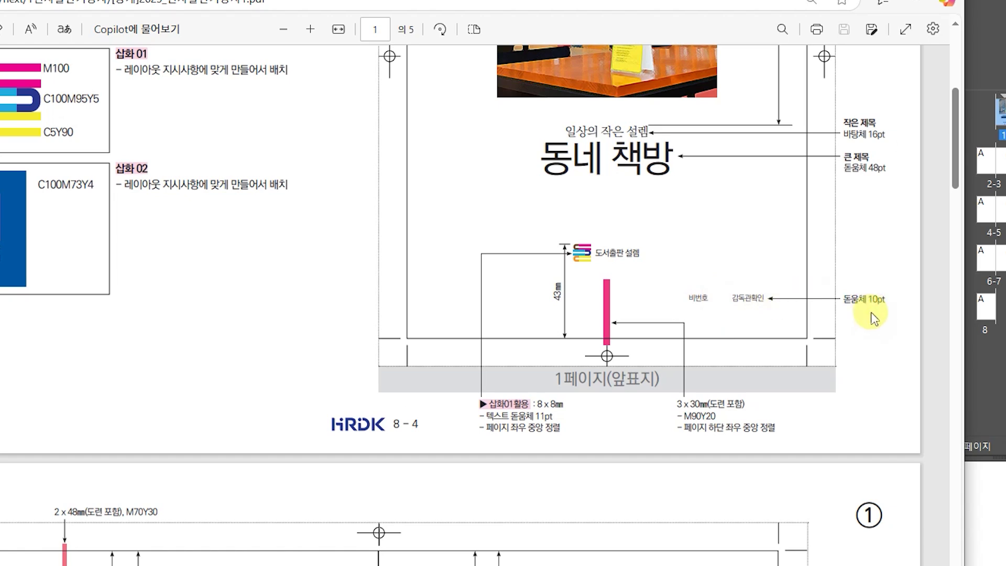
click(848, 298)
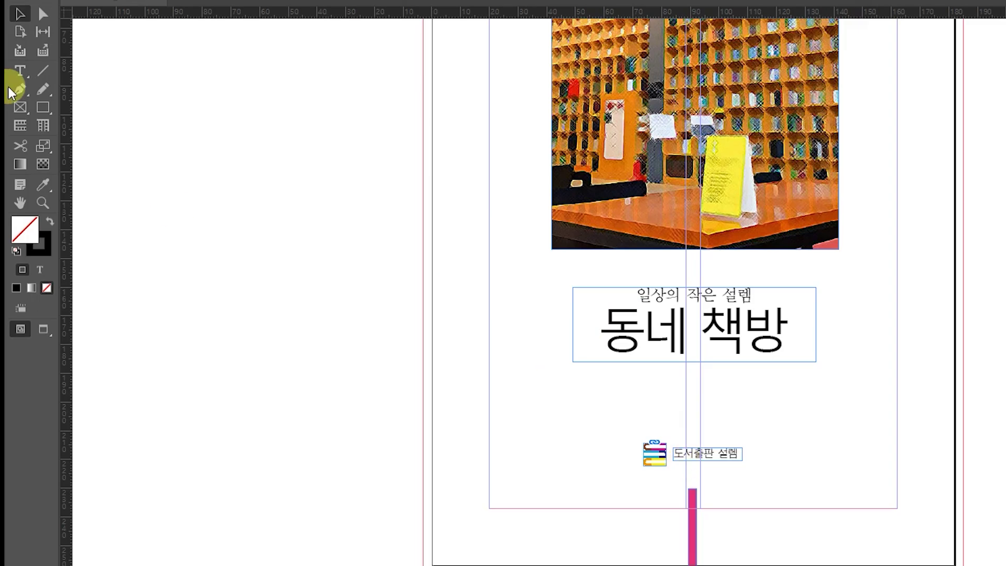
Add a text frame near the cover's lower right corner with the text 비번호 and, after a wide gap, 감독관 확인
click(20, 71)
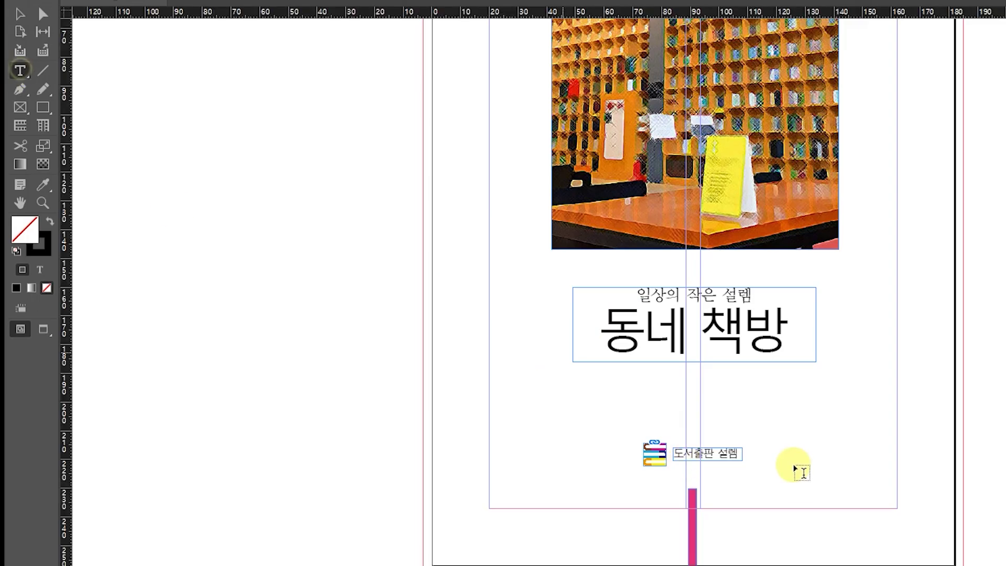
drag(757, 501, 886, 515)
text(비번호)
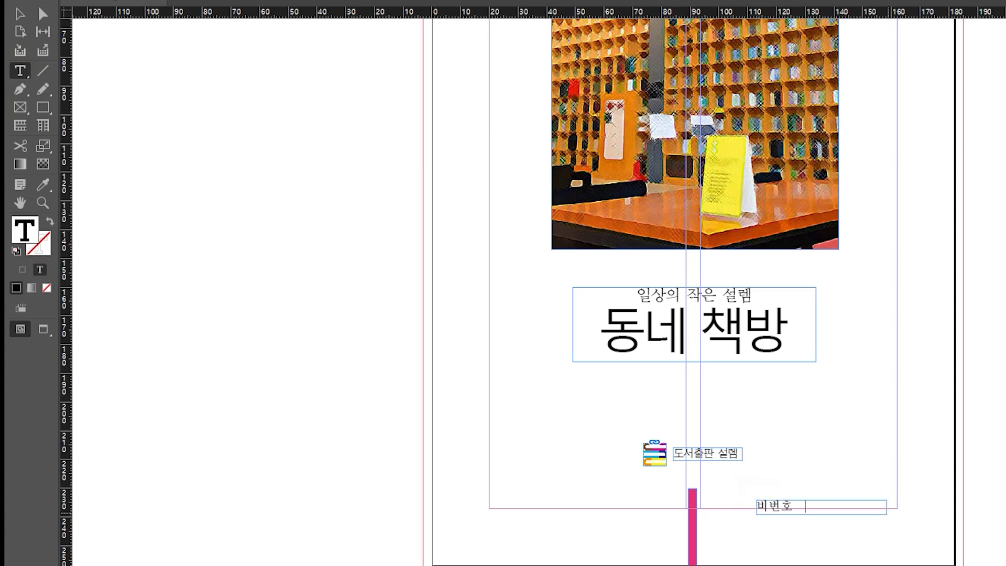
text(       감독관 확인)
Set the font of the 비번호 and 감독관 확인 line to 돋움체 and fit its text frame against the page's right margin
drag(757, 507, 1000, 507)
click(157, 34)
text(돋)
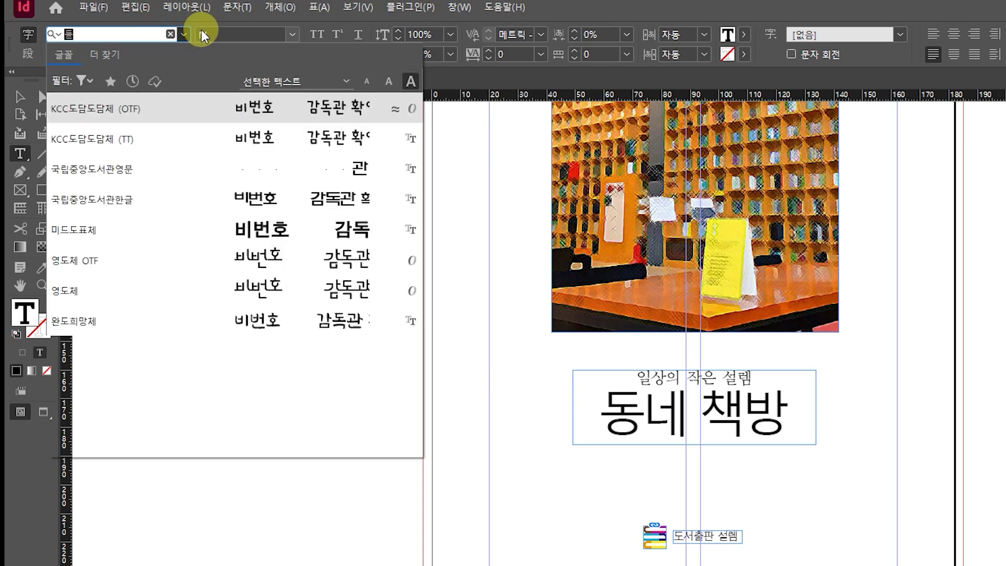
key(Return)
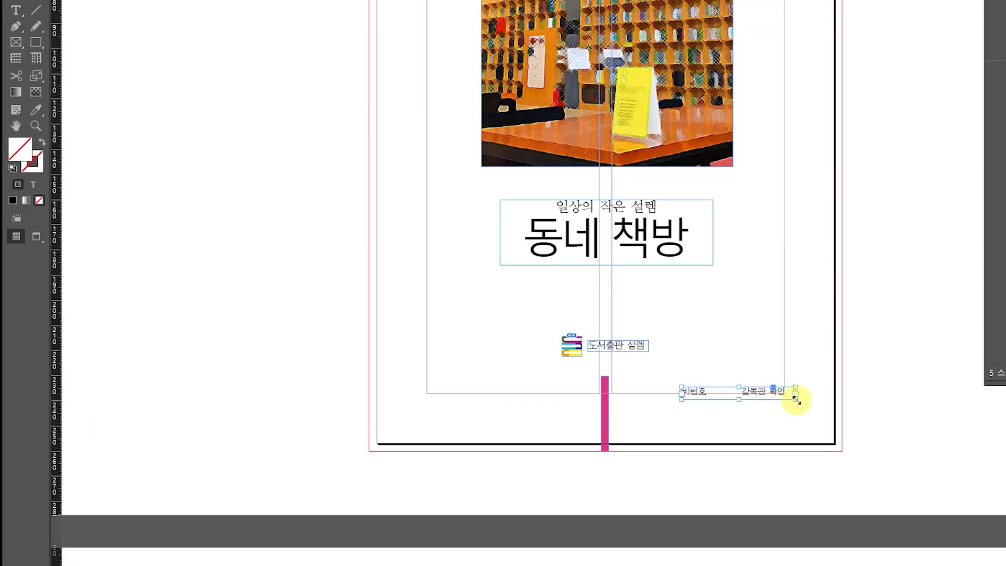
drag(797, 400, 761, 402)
Preview the complete front cover without guides and go to the spread of pages 2-3
key(w)
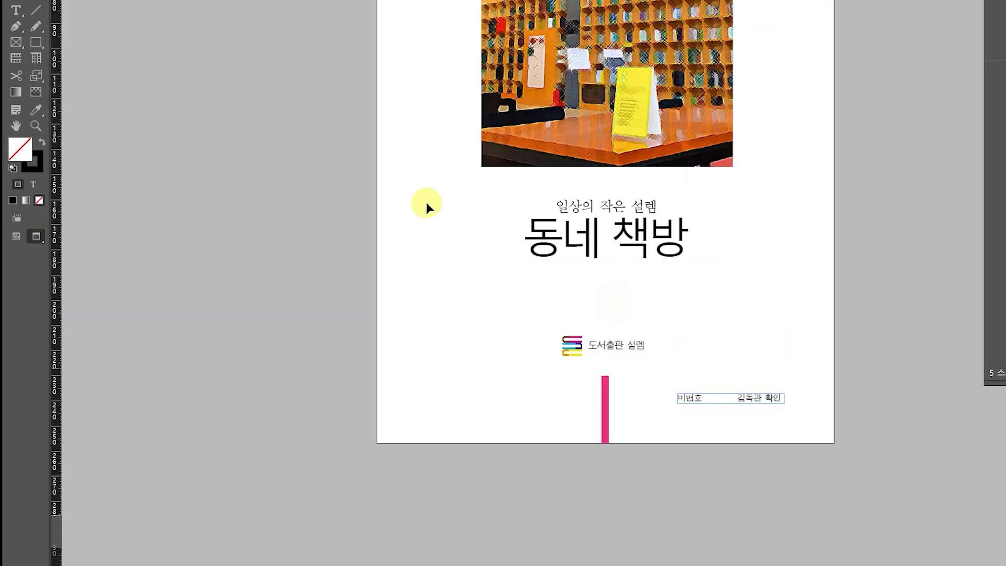
scroll(735, 265, up, 5)
scroll(763, 231, down, 1)
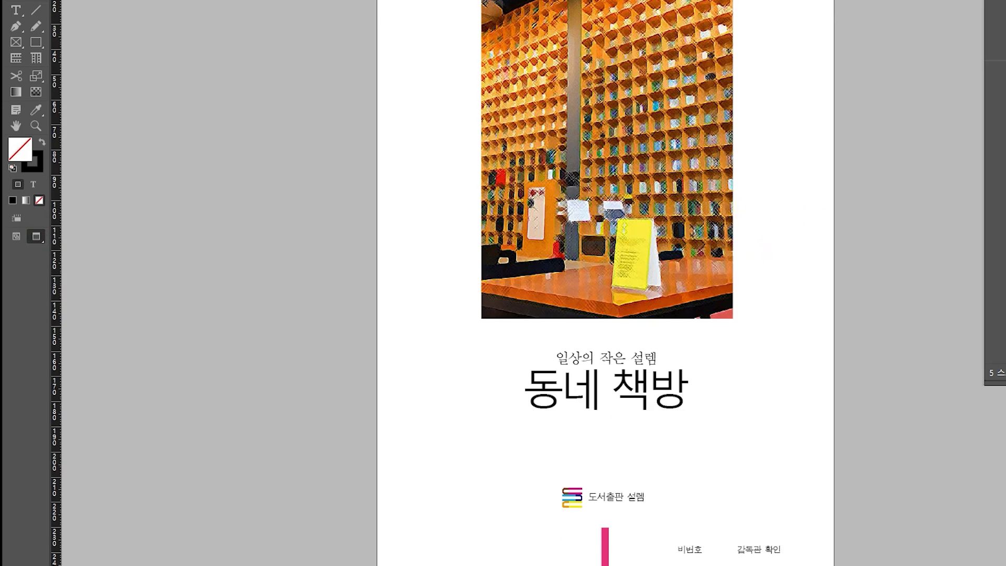
double_click(835, 201)
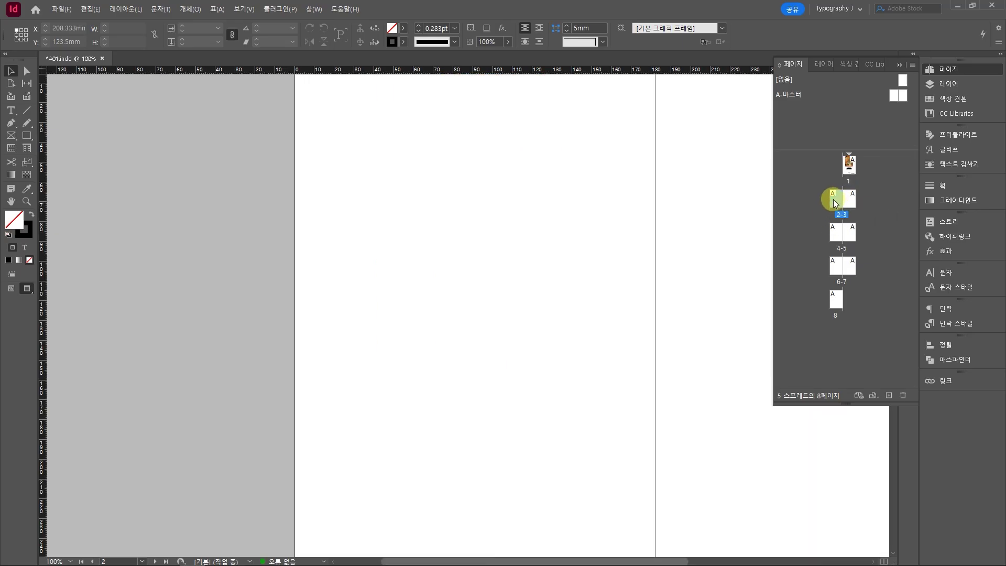
Show the guides on the pages 2-3 spread and check the page 2 bar's size and color specification in the exam PDF
scroll(672, 269, up, 6)
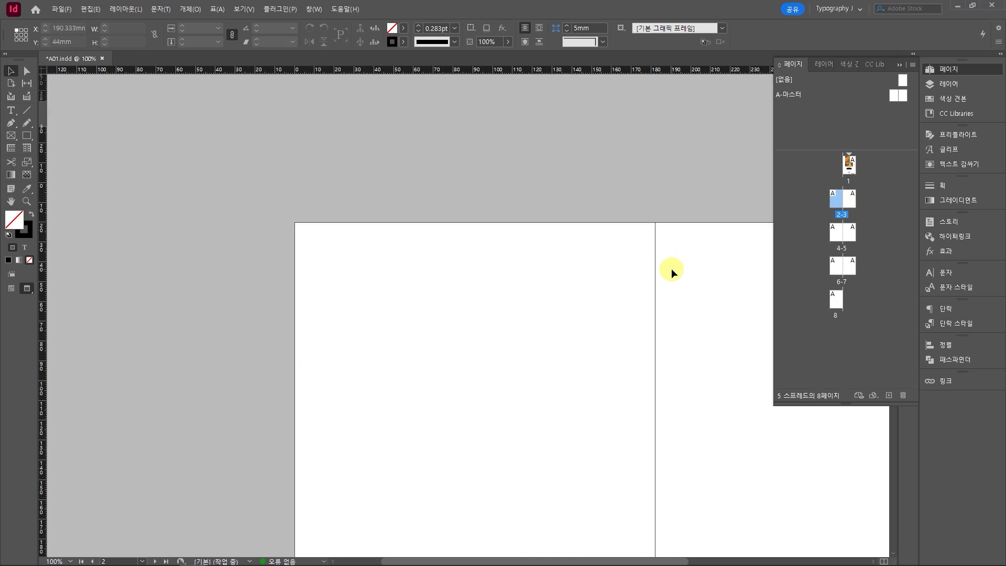
scroll(713, 268, down, 5)
scroll(713, 269, down, 3)
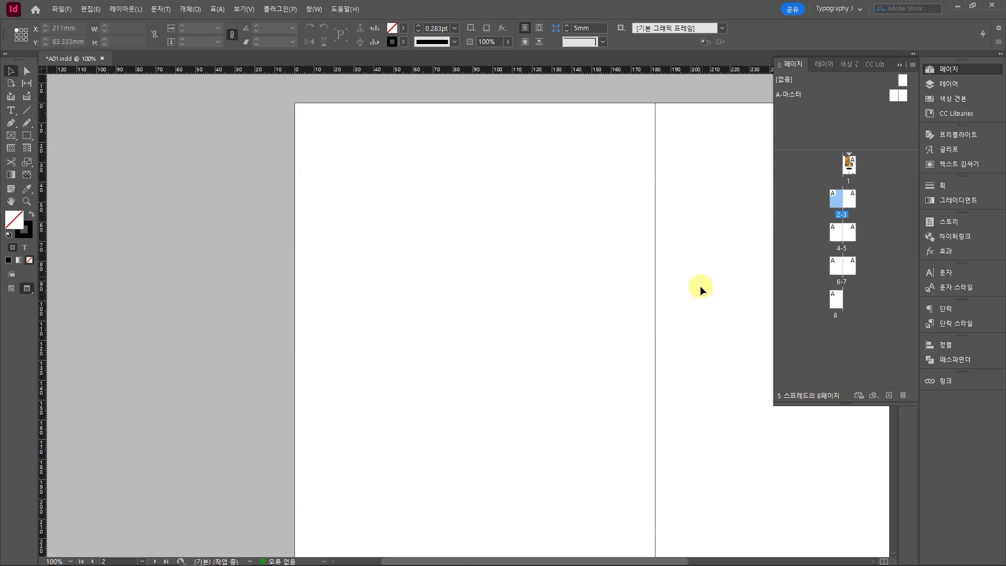
click(15, 289)
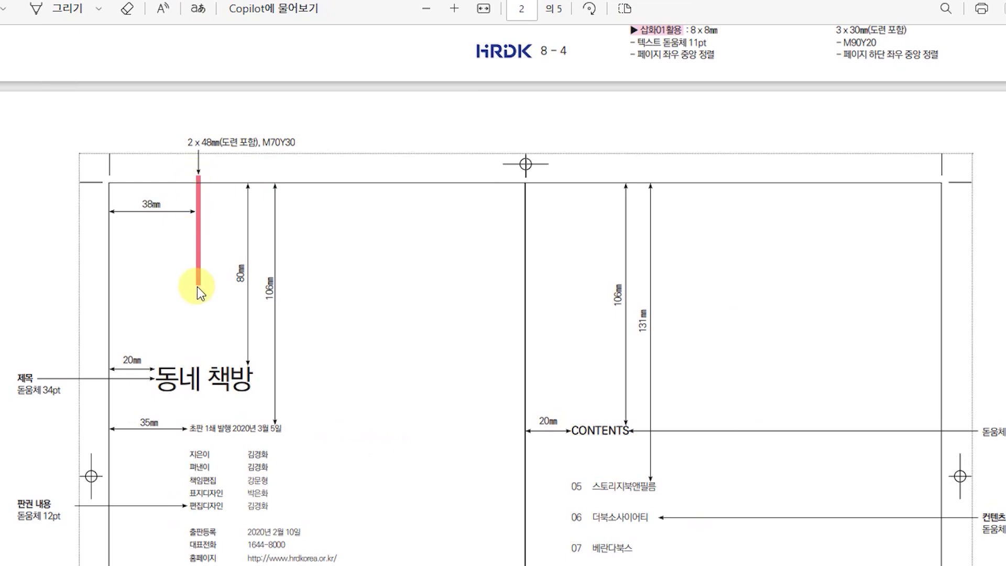
scroll(763, 287, up, 6)
scroll(726, 317, down, 3)
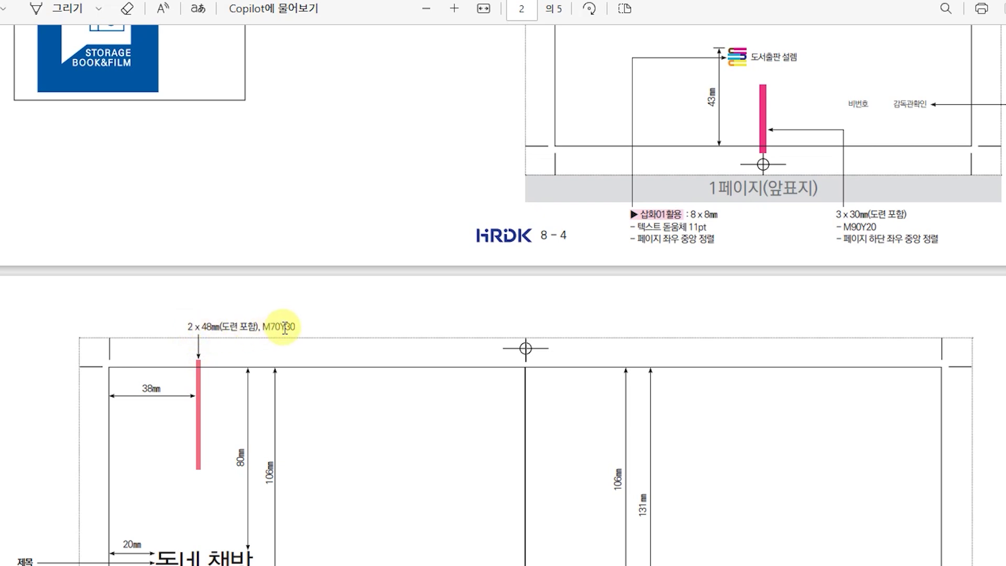
drag(220, 326, 256, 321)
click(220, 334)
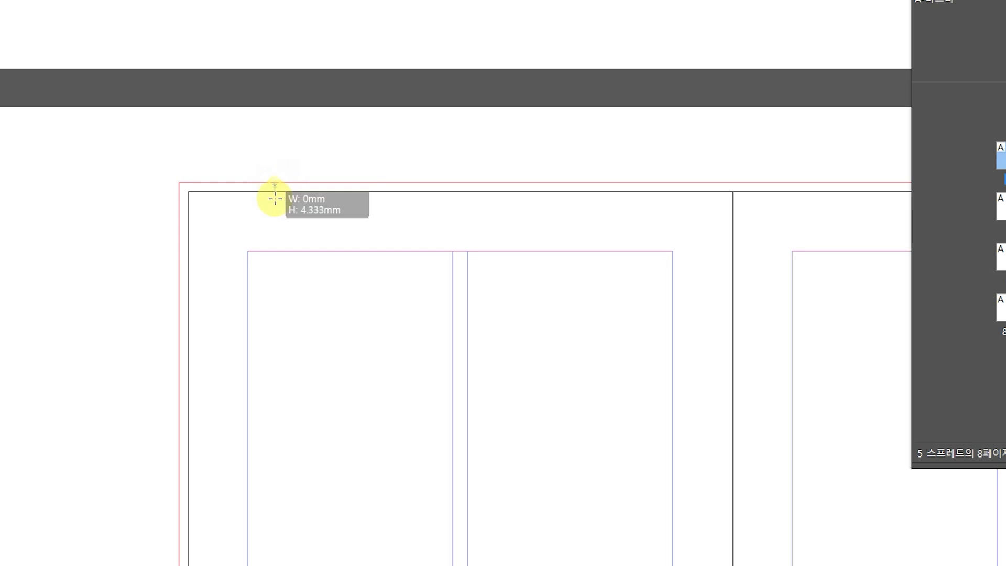
Draw a black-filled rectangle without outline from the bleed edge at the top of page 2 and set its size to 2 × 48 mm
drag(275, 184, 287, 299)
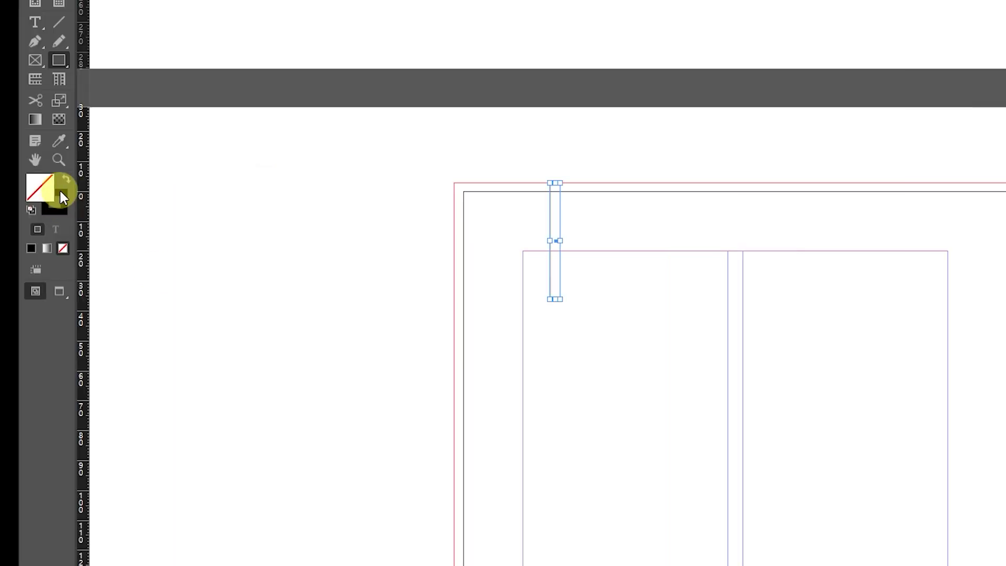
click(67, 178)
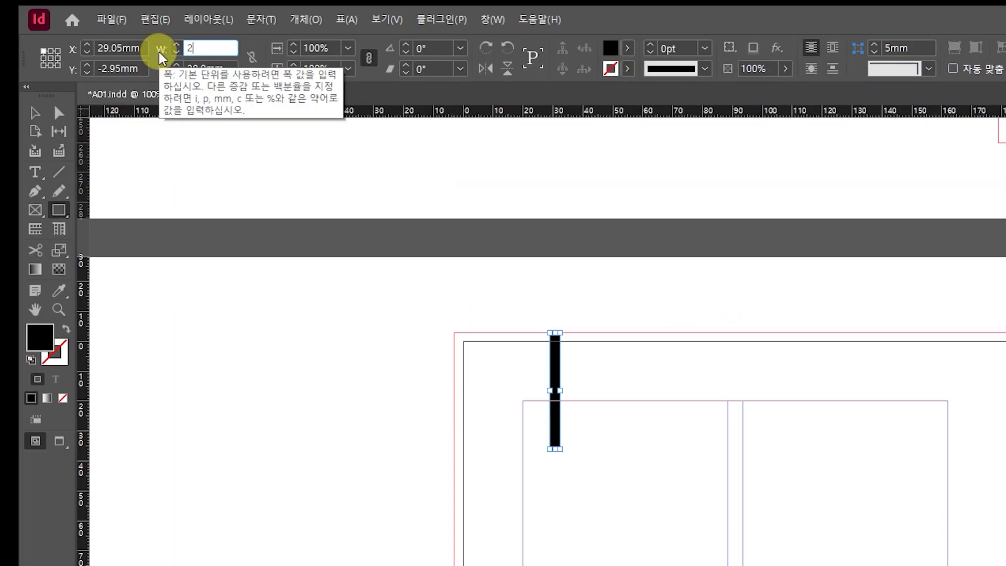
text(2)
key(Tab)
text(48)
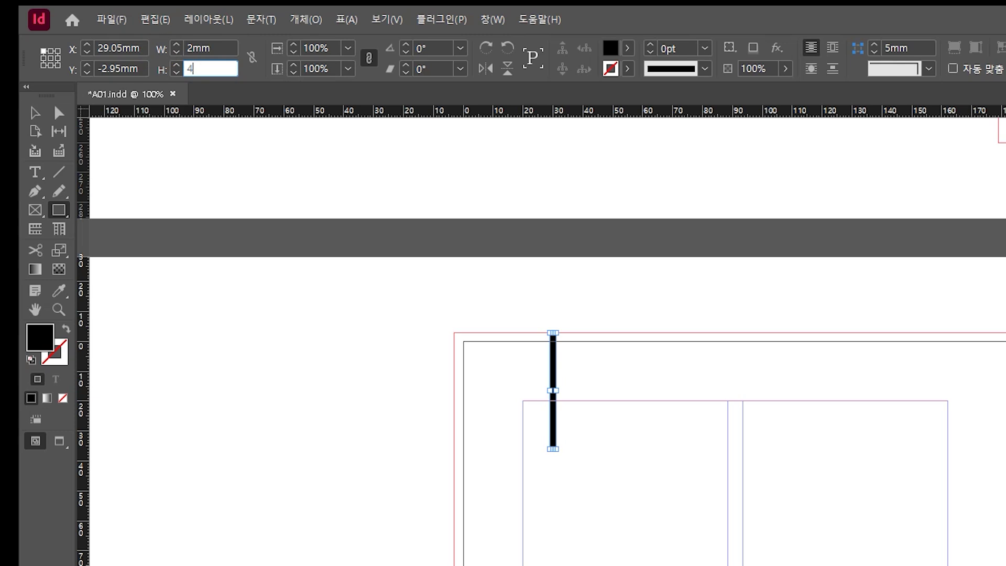
key(Return)
Set the bar's fill color to magenta 70, yellow 90 and black 0
double_click(39, 337)
click(939, 503)
text(70)
key(Tab)
text(90)
key(Tab)
text(0)
key(Return)
click(35, 113)
click(745, 370)
click(555, 381)
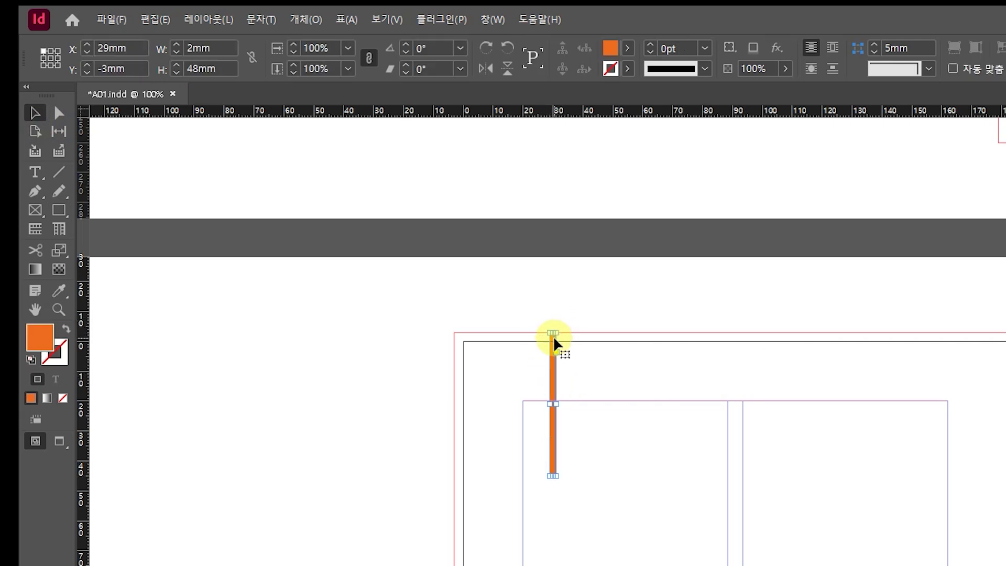
Check the bar's offset in the exam PDF and set its X position to 38 mm, measured from its upper-left corner
key(ctrl+shift+a)
click(554, 382)
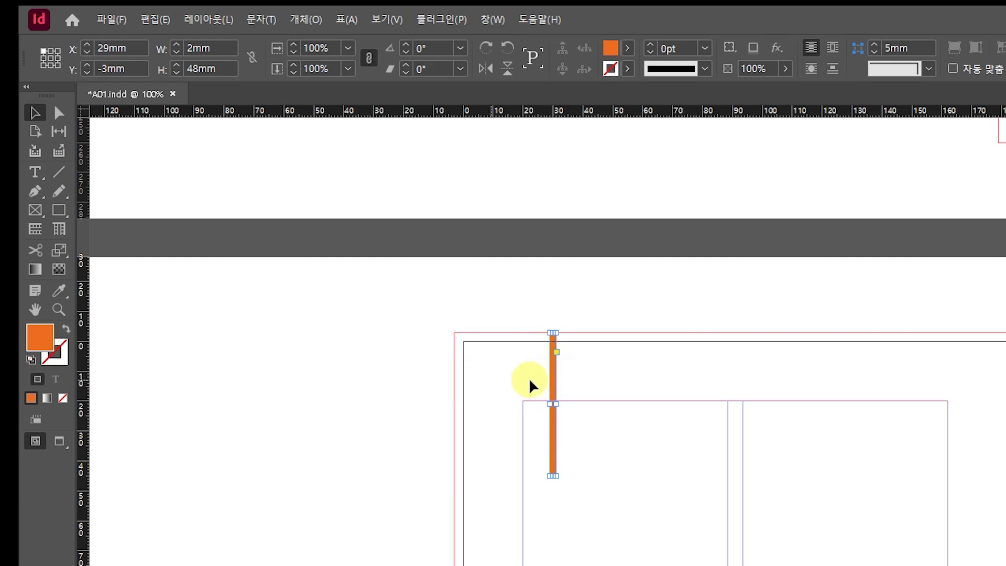
key(alt+Tab)
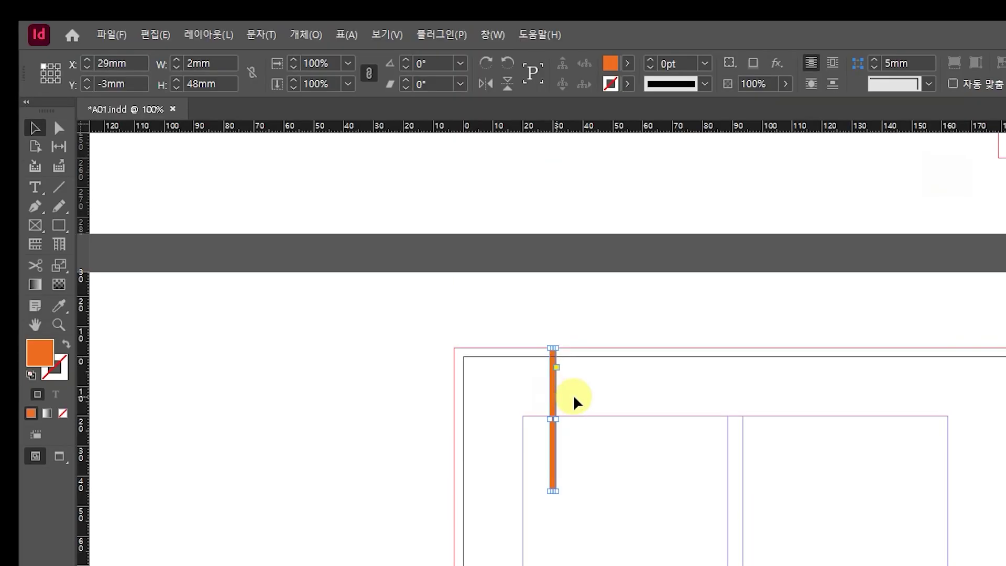
click(48, 70)
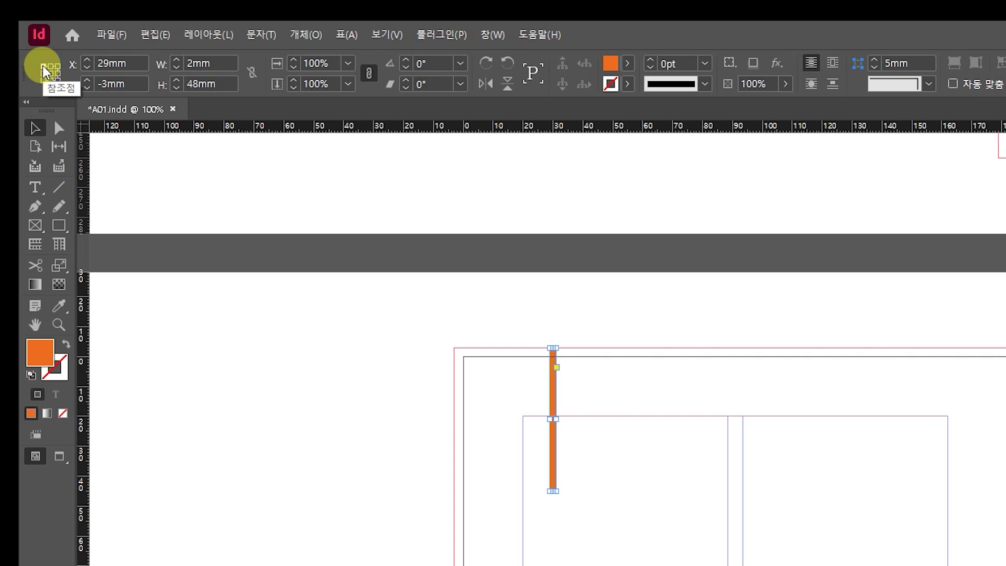
drag(120, 67, 69, 42)
text(38)
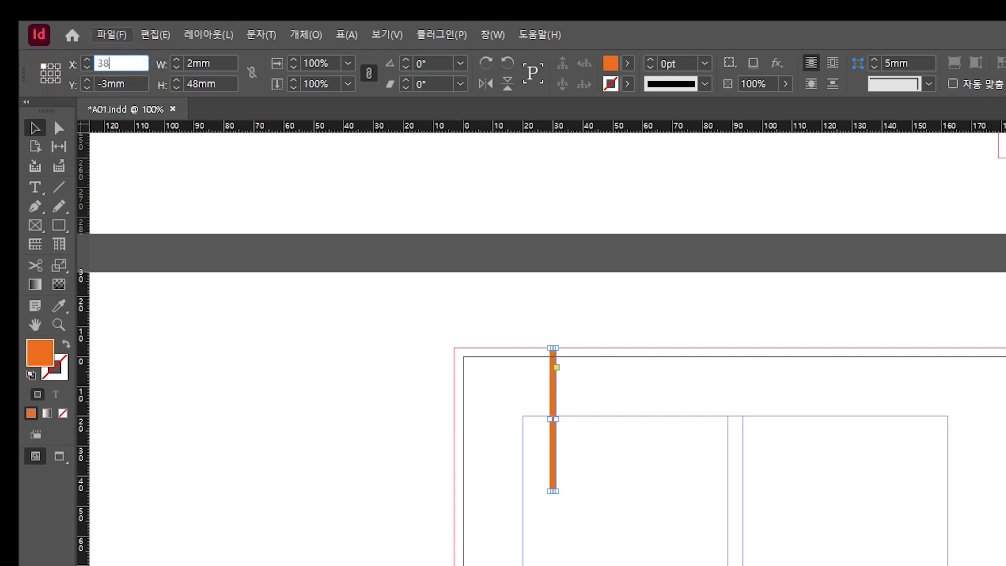
key(Return)
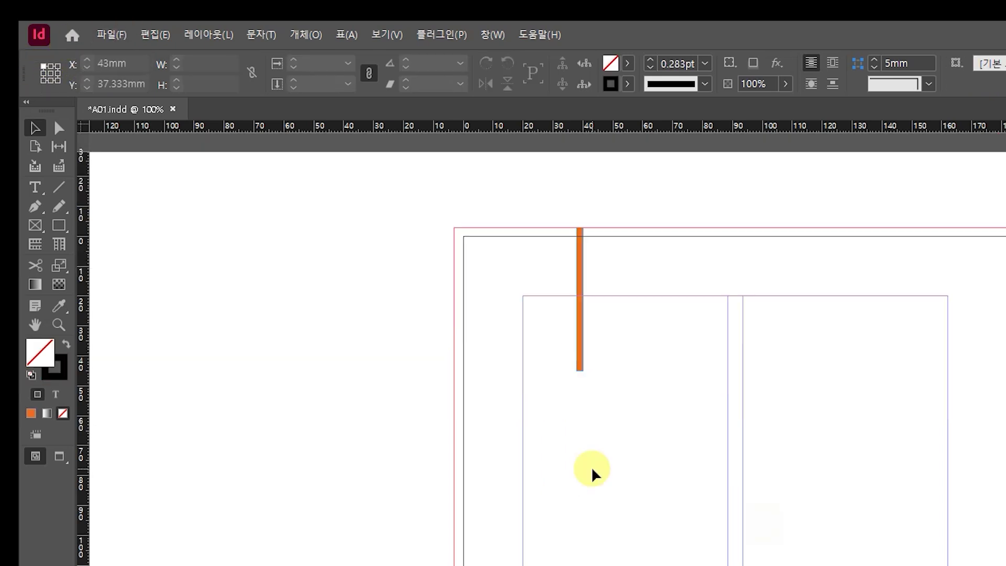
Copy the title 동네 책방 from the manuscript document and paste it into a new text frame below the bar on page 2
scroll(492, 434, up, 2)
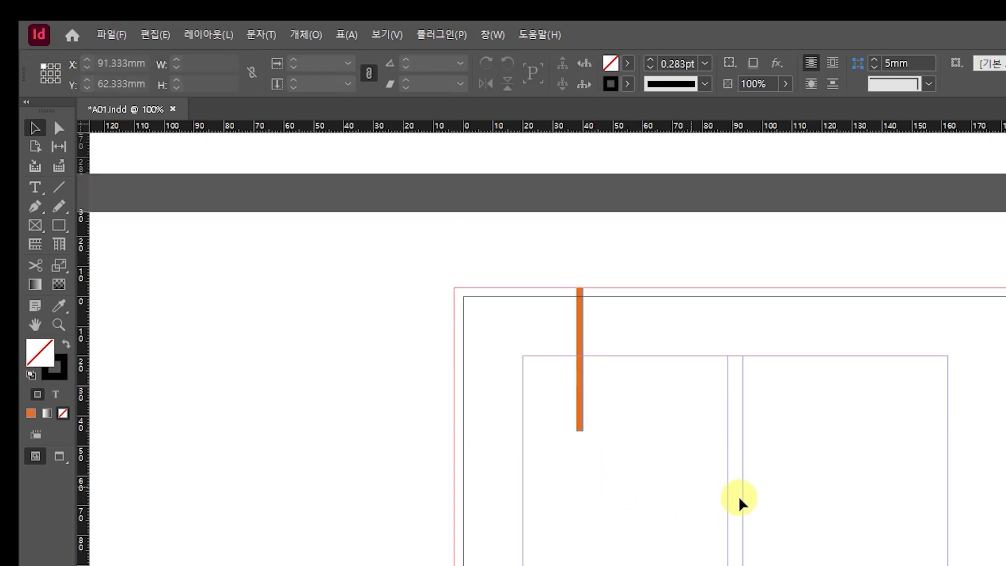
key(alt+Tab)
scroll(776, 495, down, 5)
drag(714, 470, 650, 470)
key(ctrl+c)
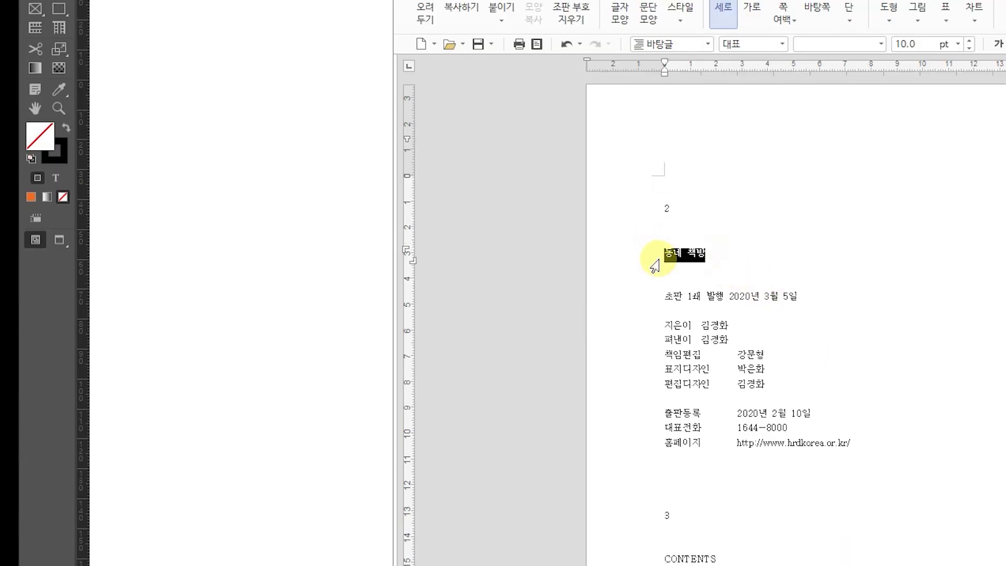
click(353, 254)
drag(548, 275, 728, 348)
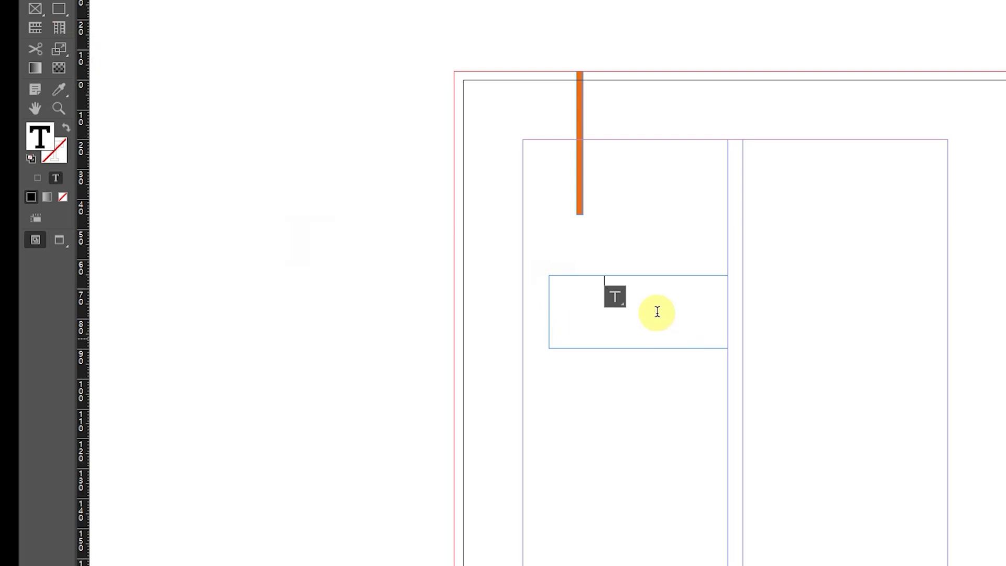
key(ctrl+v)
Check the title's font and offset in the exam PDF and move its text frame against page 2's left margin
key(alt+Tab)
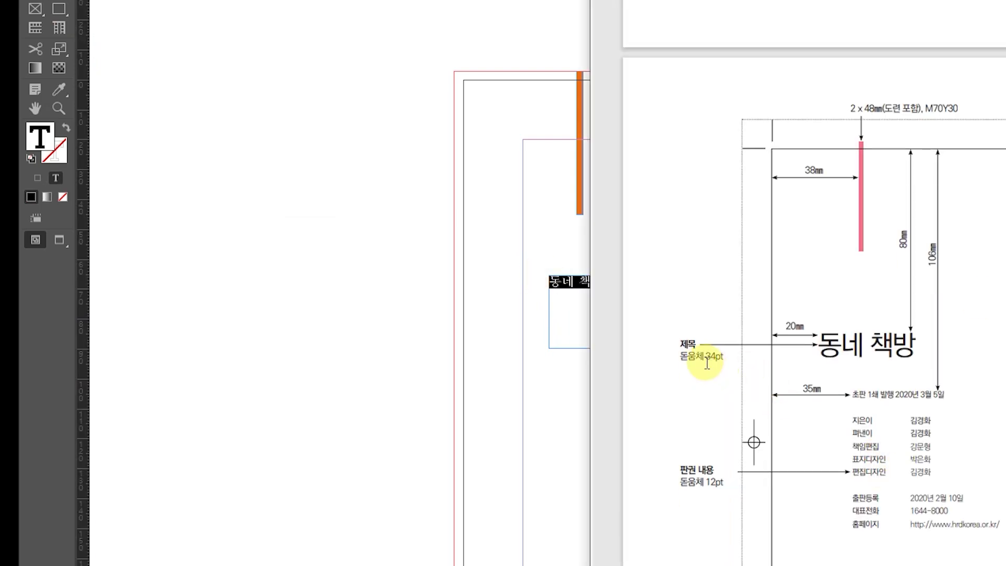
drag(681, 356, 739, 358)
click(684, 392)
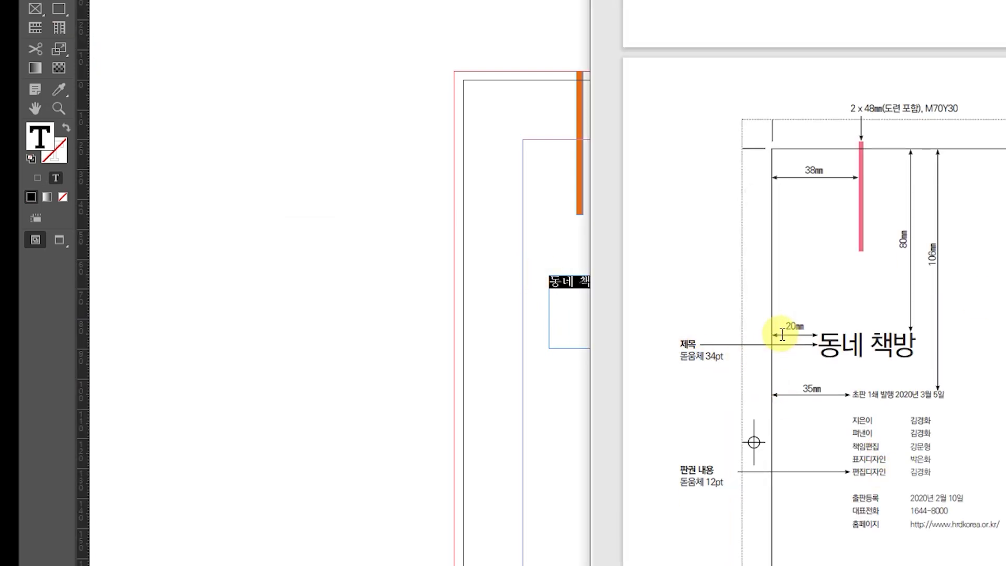
key(alt+Tab)
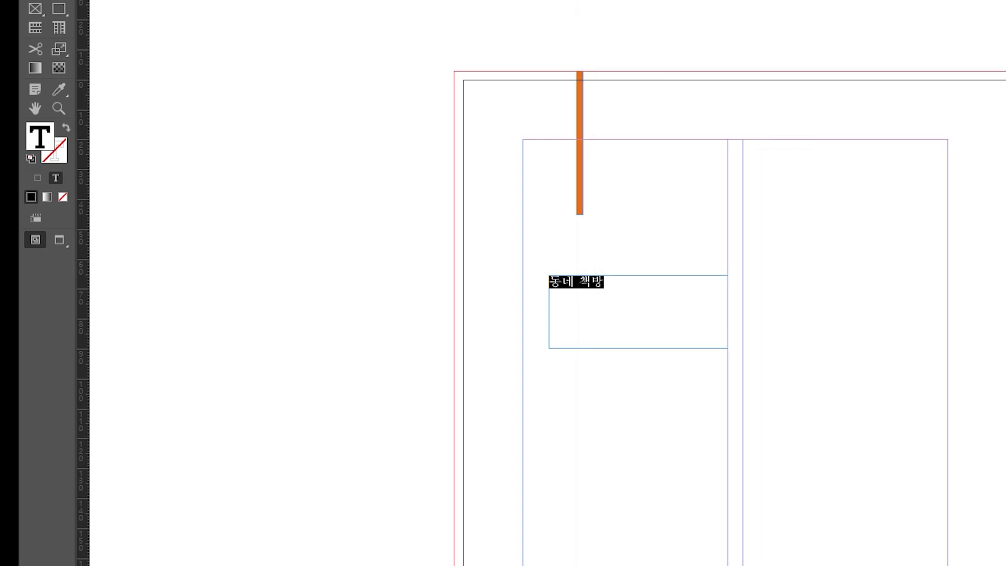
key(Escape)
click(550, 268)
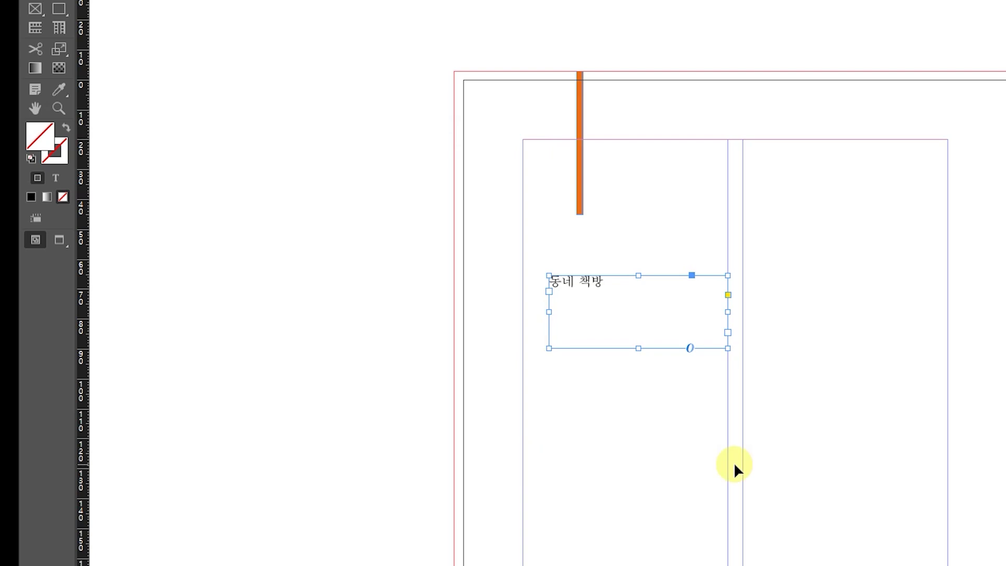
drag(631, 288, 591, 329)
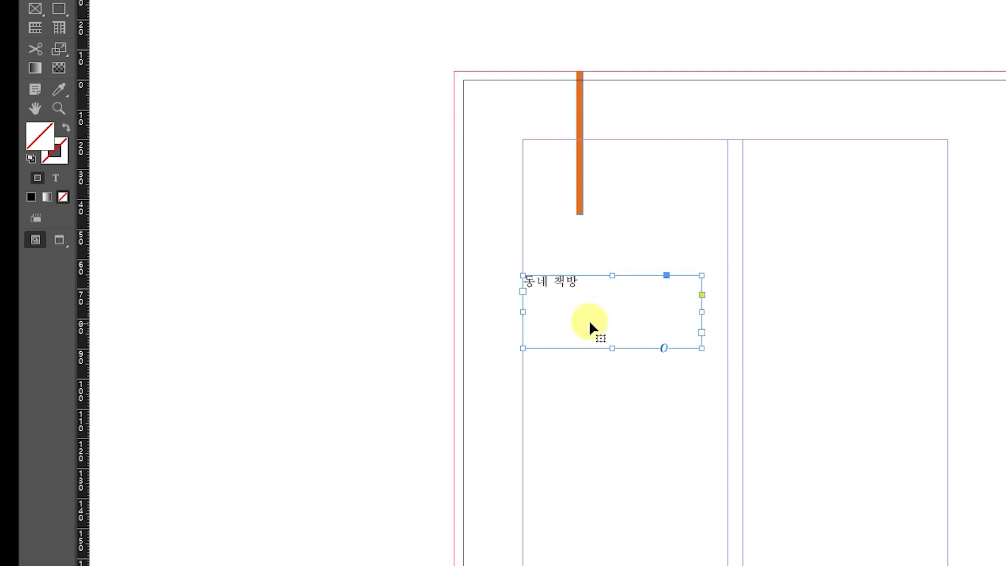
Set the 동네 책방 title to the font 돋움체 at 34 pt
click(40, 1)
drag(592, 288, 385, 194)
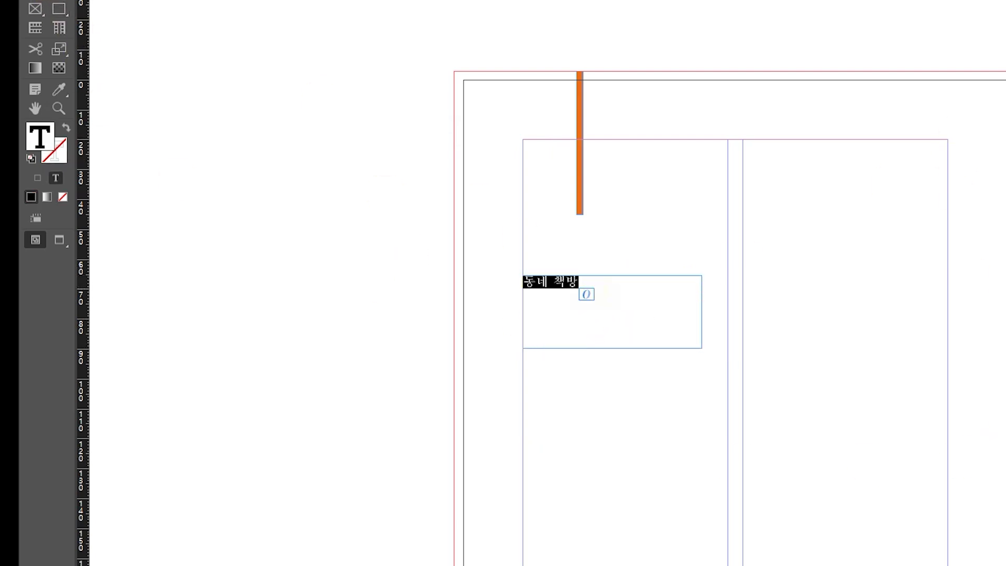
click(147, 53)
text(돋움)
click(290, 163)
drag(111, 73, 85, 57)
text(30)
key(Return)
key(Escape)
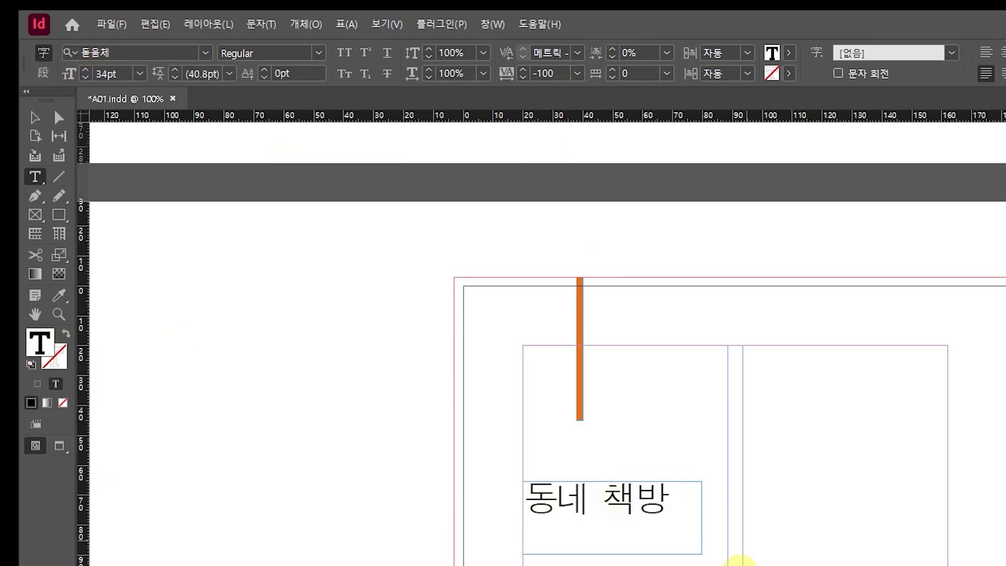
Shrink the title's text frame to about 55.7 × 14.7 mm and set its Y position to 80 mm
drag(701, 550, 690, 525)
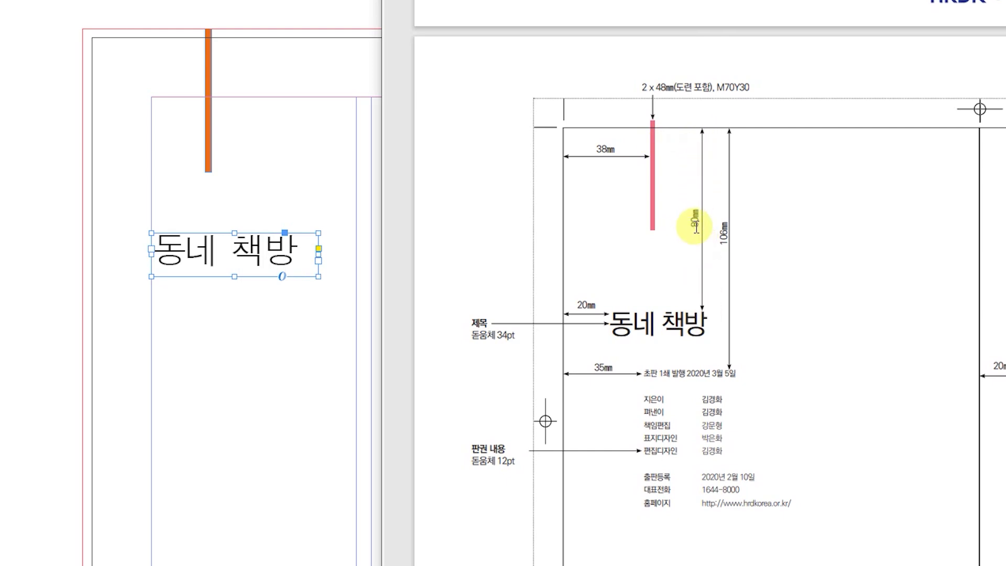
click(193, 253)
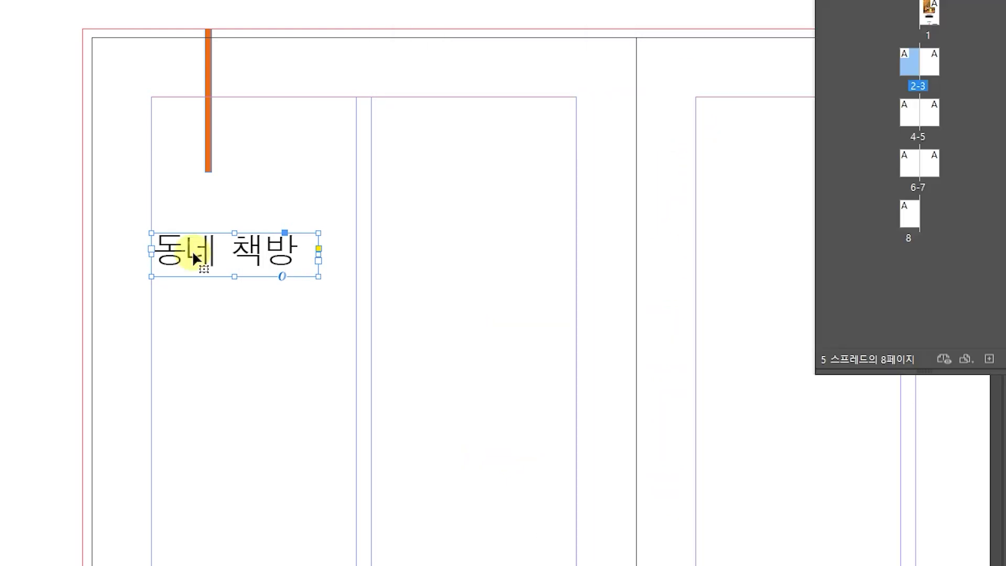
drag(97, 76, 126, 76)
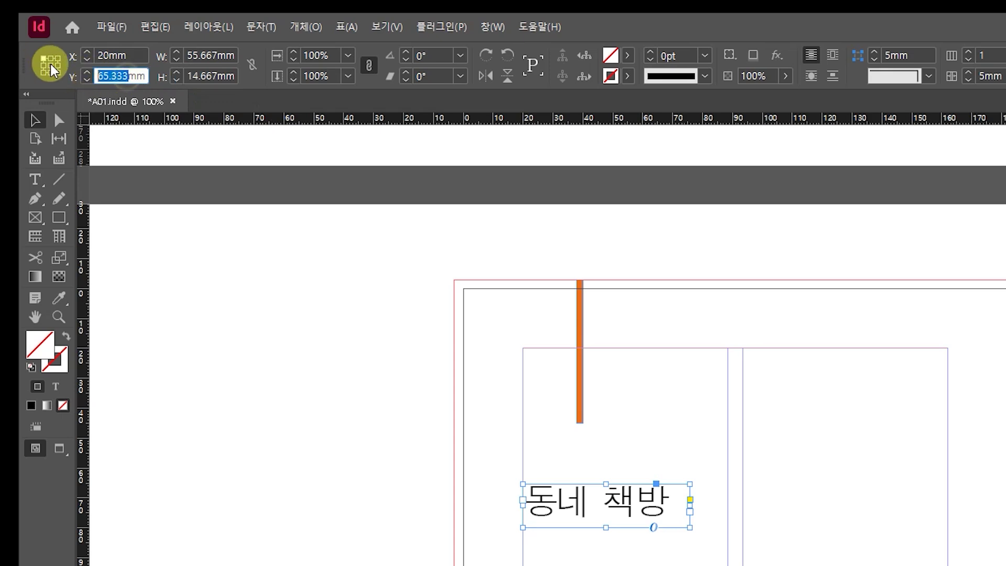
text(80)
key(Return)
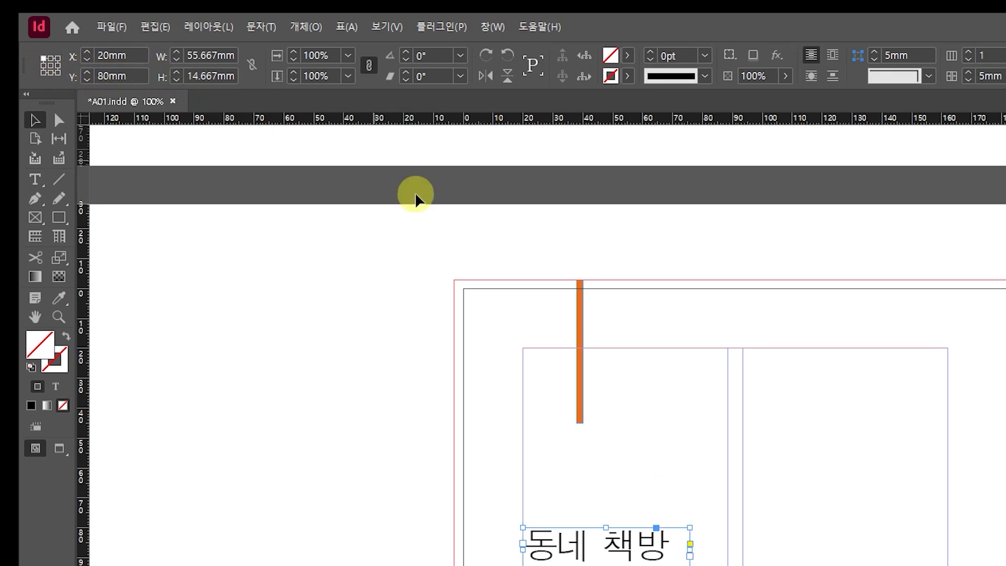
Copy the line 초판 1쇄 발행 2020년 3월 5일 from the manuscript and paste it into a new text frame below the title
key(alt+Tab)
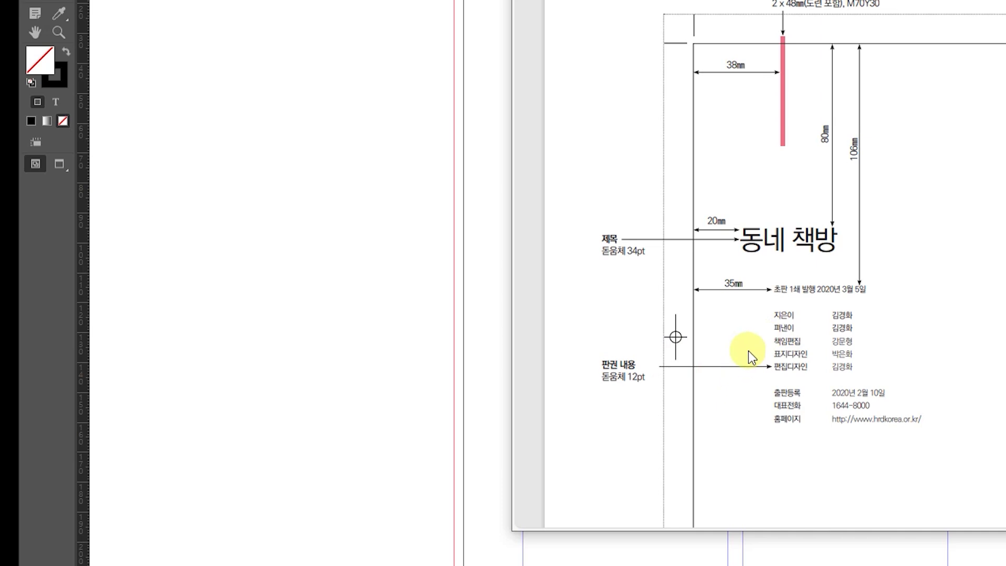
drag(773, 288, 866, 289)
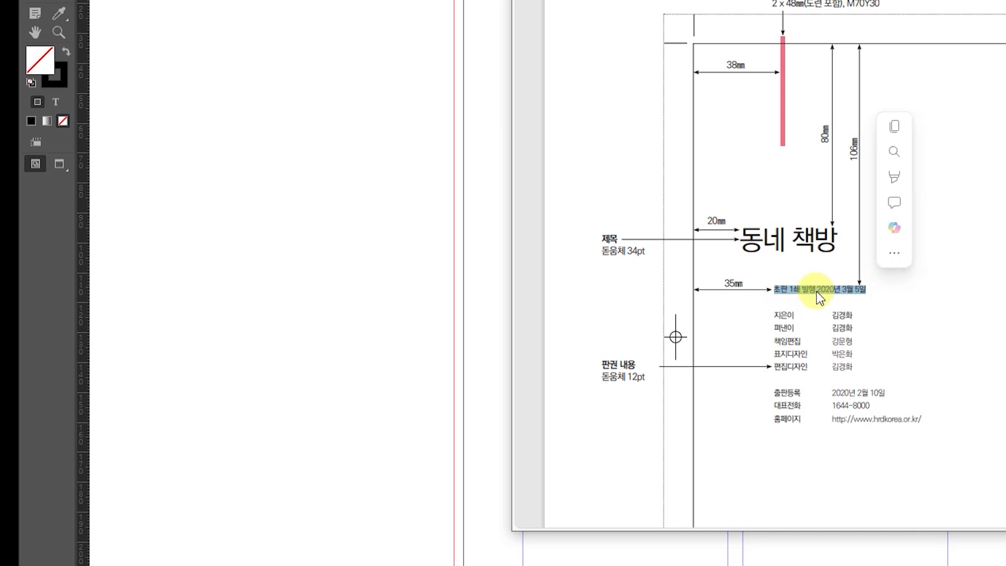
key(ctrl+c)
key(alt+Tab)
drag(799, 220, 657, 222)
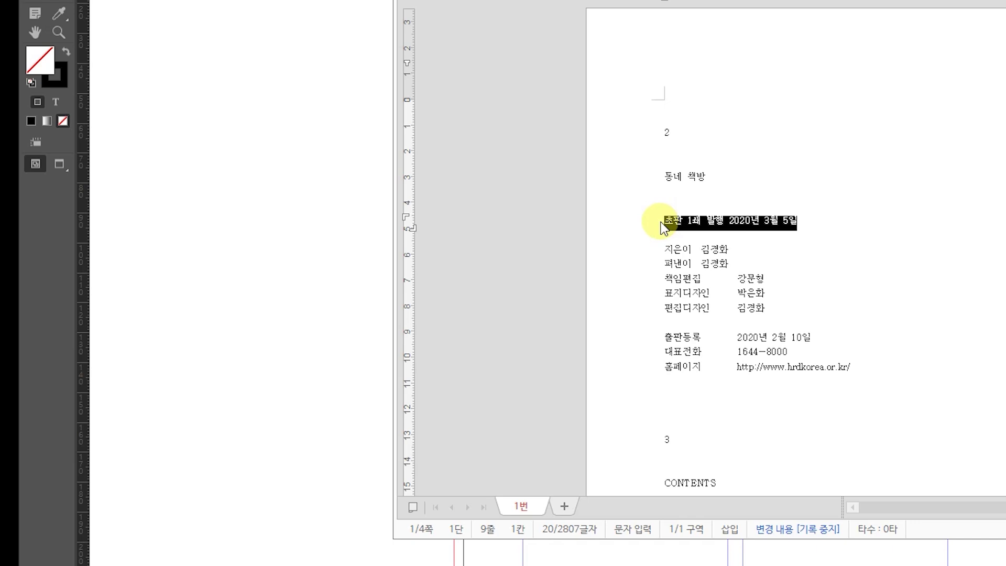
click(350, 174)
drag(621, 267, 586, 274)
key(ctrl+v)
Set the font of the 초판 1쇄 발행 2020년 3월 5일 line to 돋움체
key(alt+Tab)
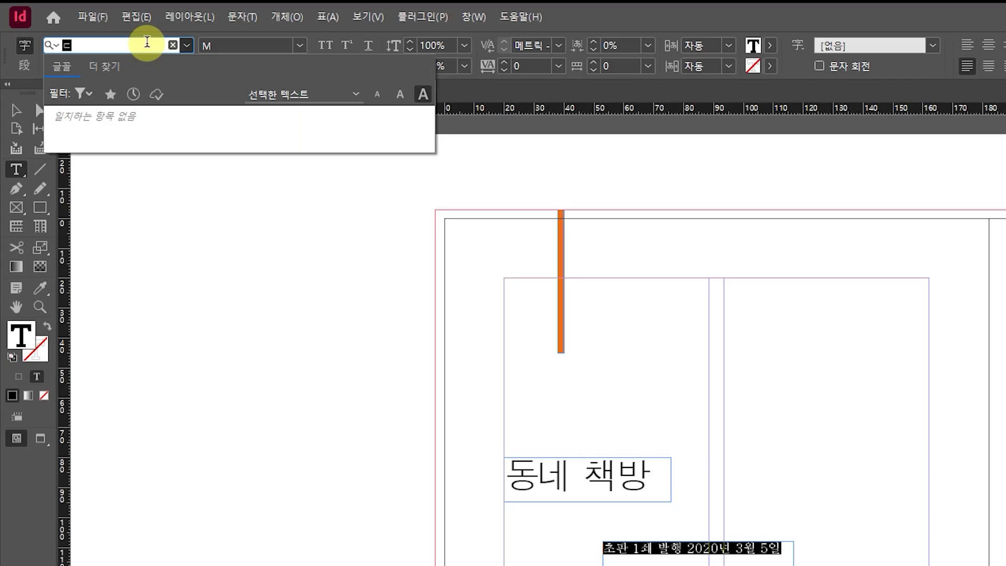
text(돋움)
click(263, 159)
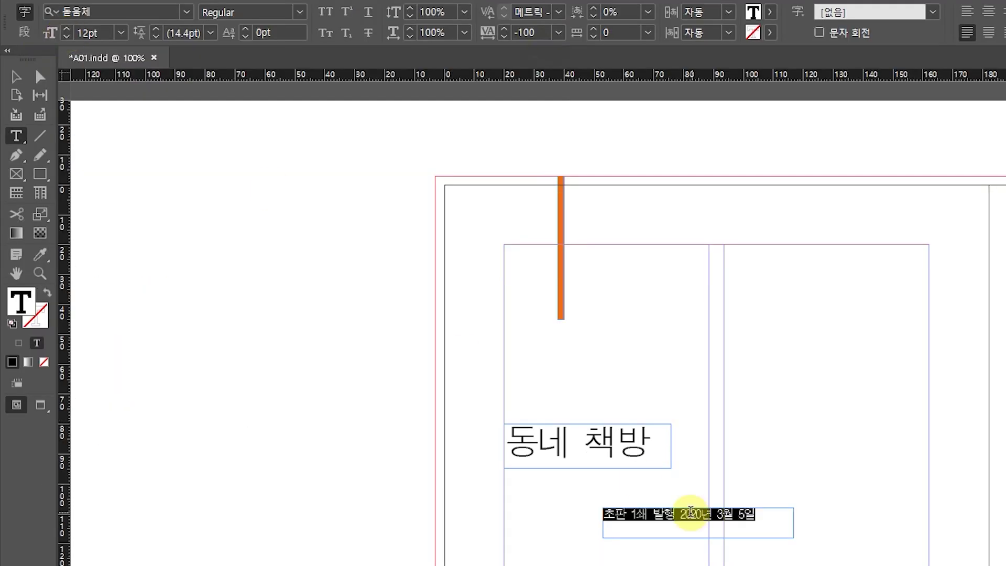
drag(759, 548, 566, 547)
key(Escape)
Set the X position of the 초판 1쇄 발행 2020년 3월 5일 text frame to 35 mm
click(635, 553)
click(649, 523)
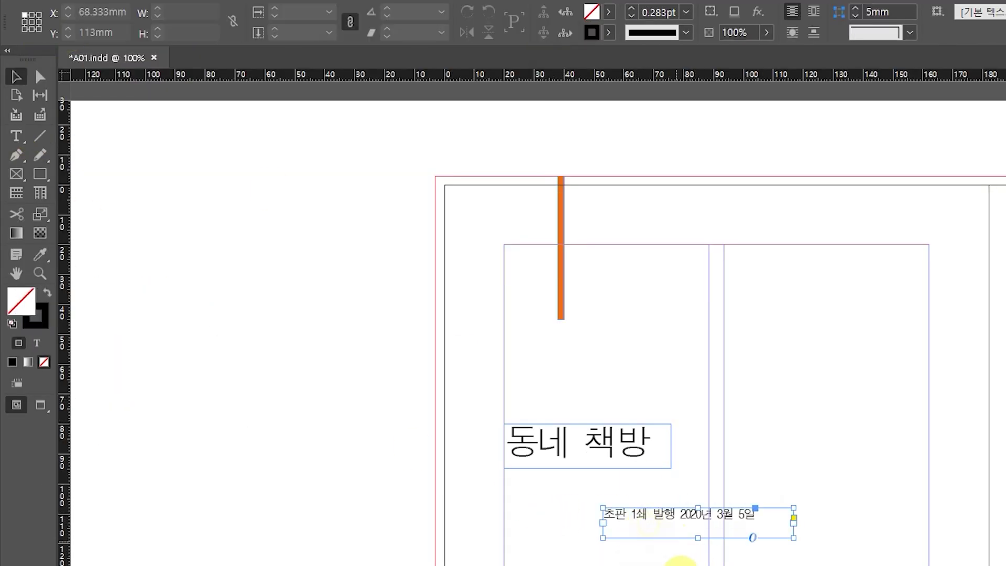
drag(116, 10, 35, 16)
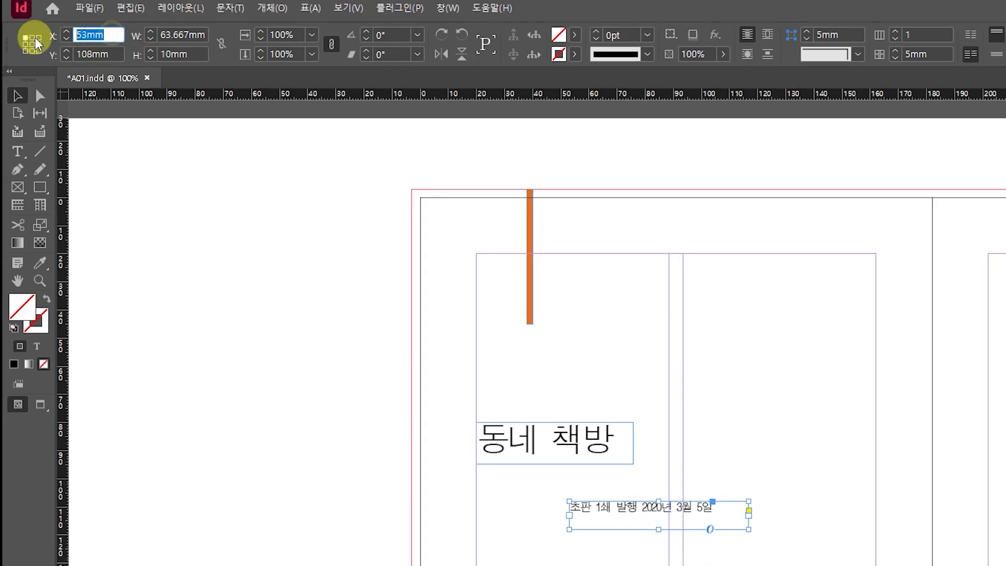
text(35)
key(Return)
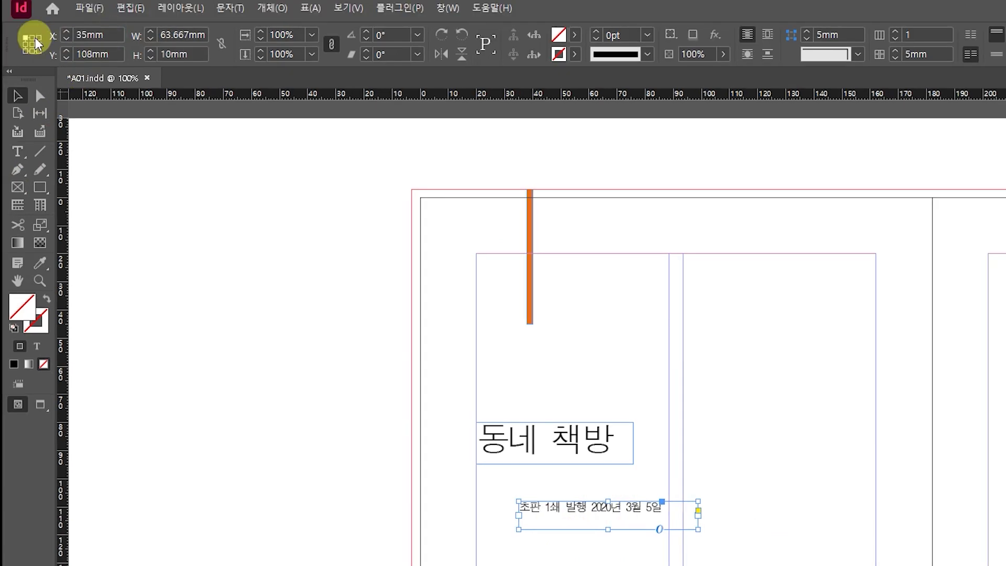
Reduce the height of the 초판 1쇄 발행 2020년 3월 5일 frame to about 6.3 mm and duplicate the frame below it
scroll(584, 555, down, 2)
drag(608, 529, 608, 519)
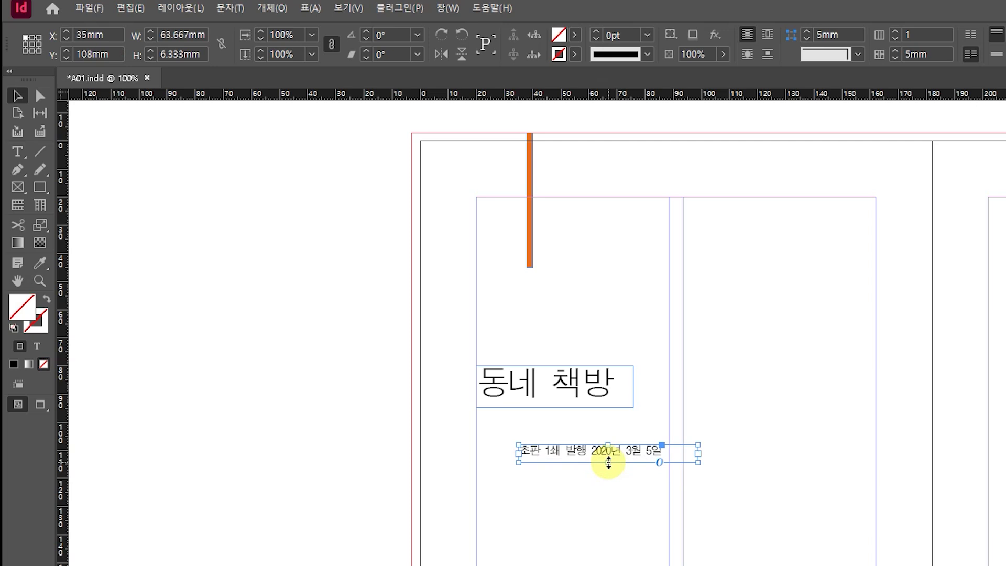
drag(603, 460, 608, 565)
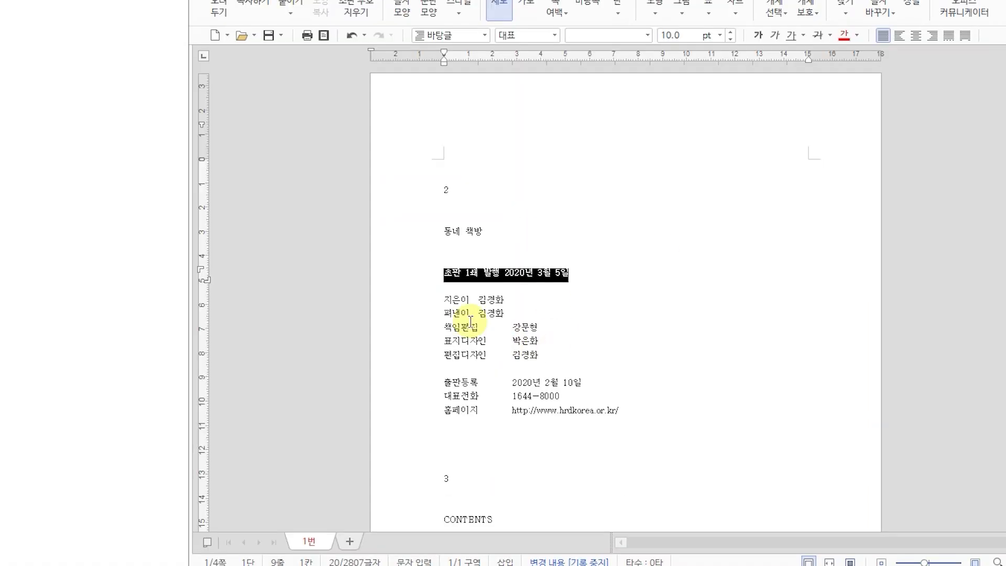
In the Hangul manuscript, replace the spaces between the page 2 credit labels and their values with tabs
click(478, 300)
key(BackSpace)
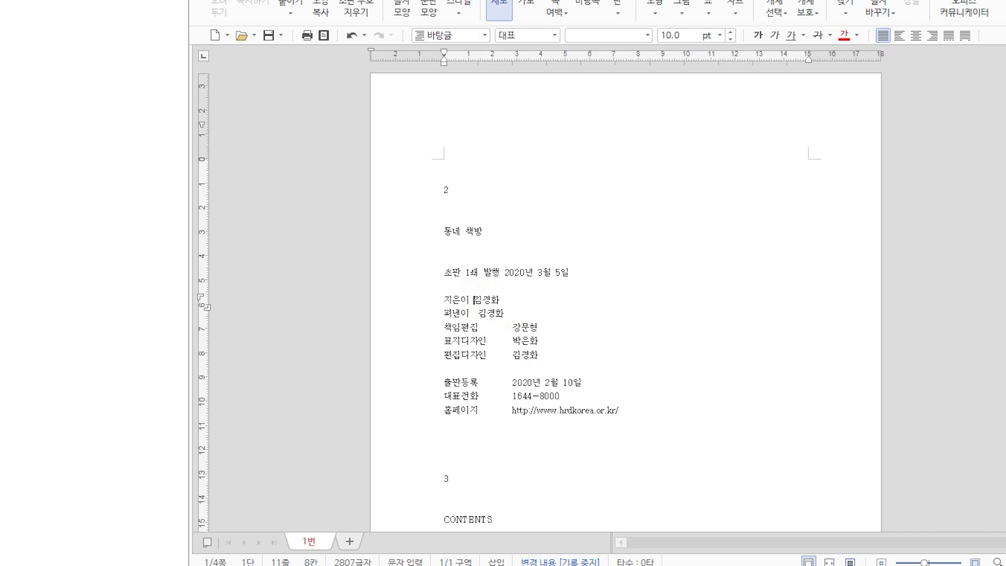
key(Tab)
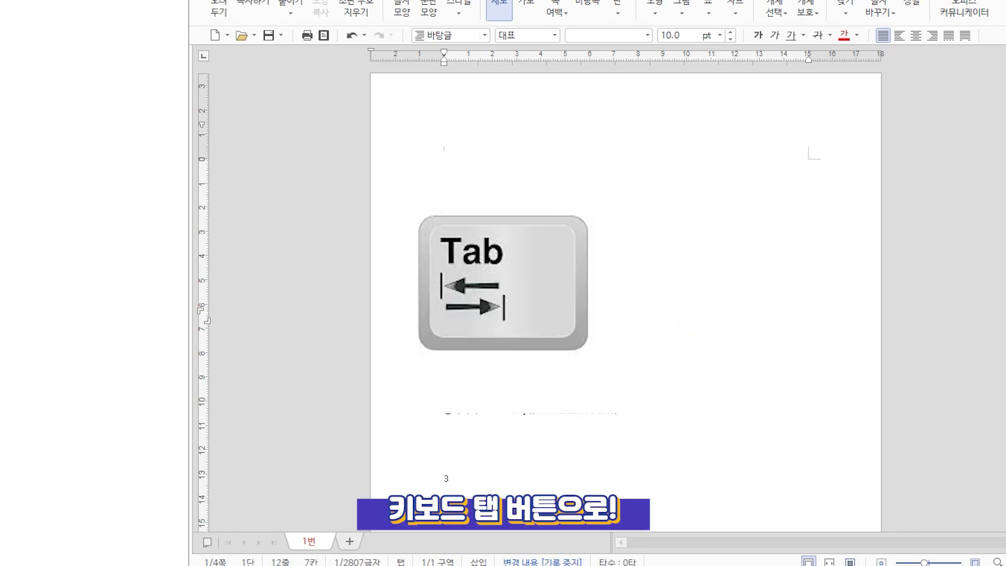
drag(517, 327, 485, 341)
key(BackSpace)
key(BackSpace)
click(514, 355)
click(490, 411)
key(BackSpace)
key(Tab)
Copy the credits block from 지은이 to 홈페이지 and paste it over the text in the duplicated frame in InDesign
drag(445, 304, 656, 407)
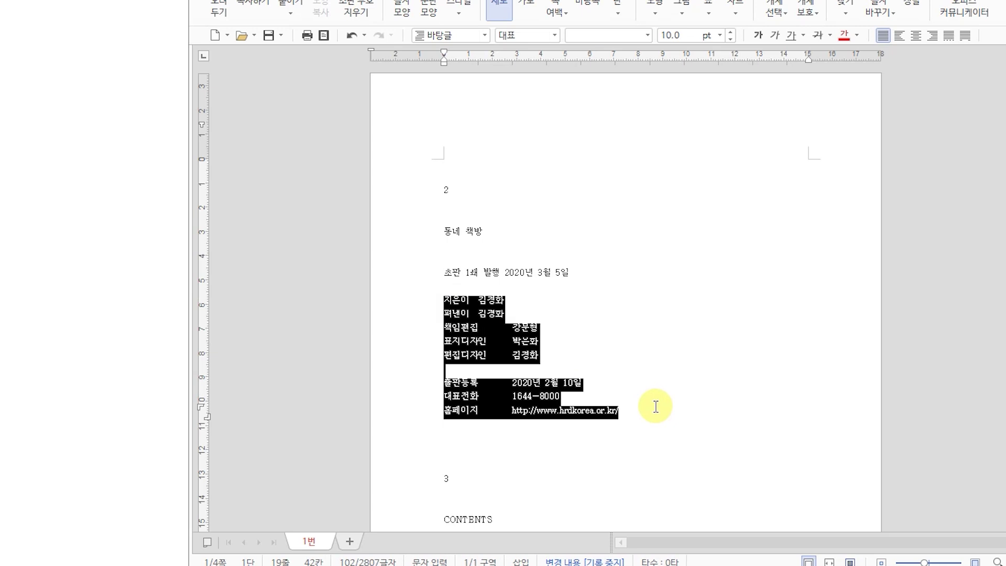
click(91, 223)
drag(496, 302, 333, 283)
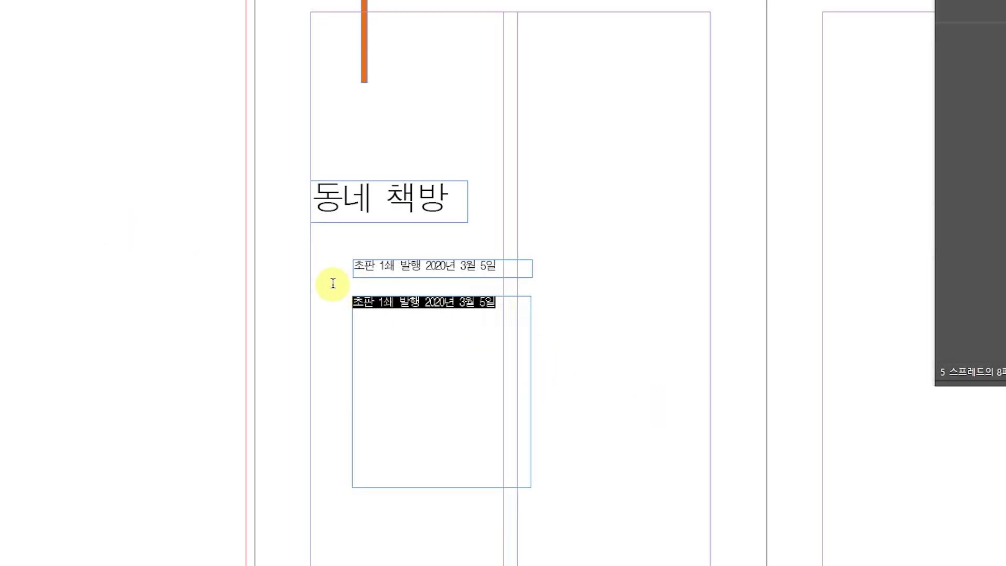
key(BackSpace)
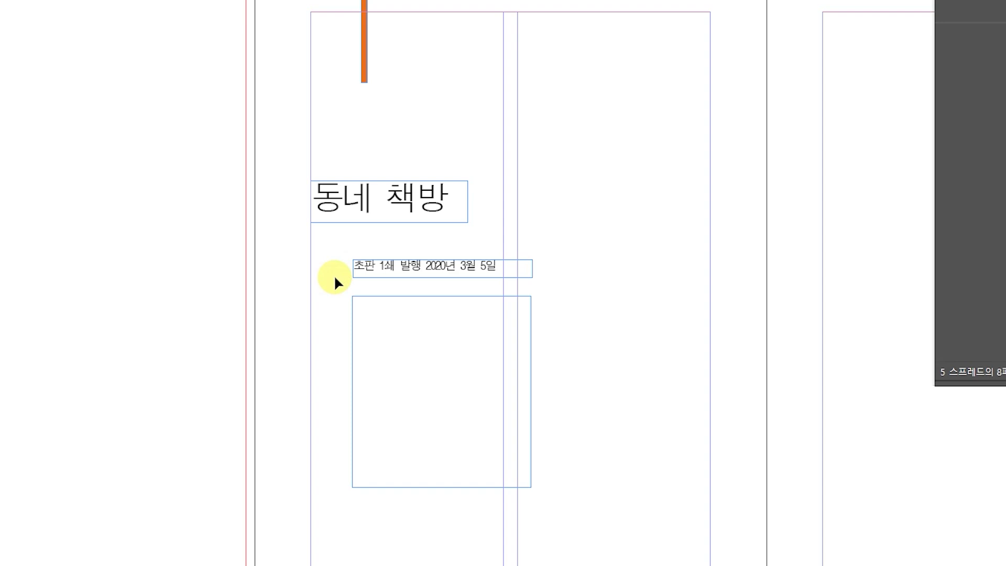
key(ctrl+v)
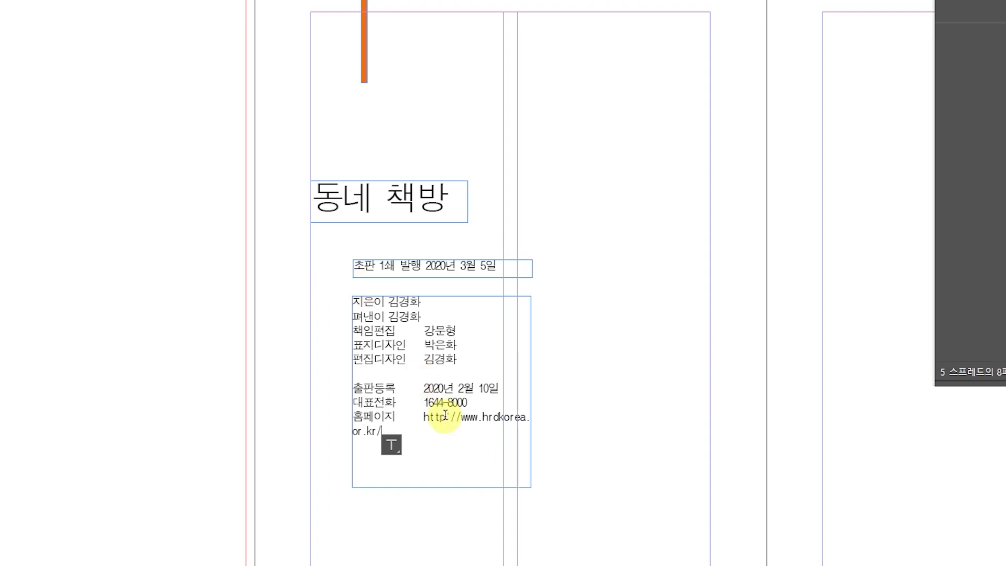
Widen the credits frame to fit the web address on one line and add a tab stop at about 34 mm
drag(453, 444, 382, 301)
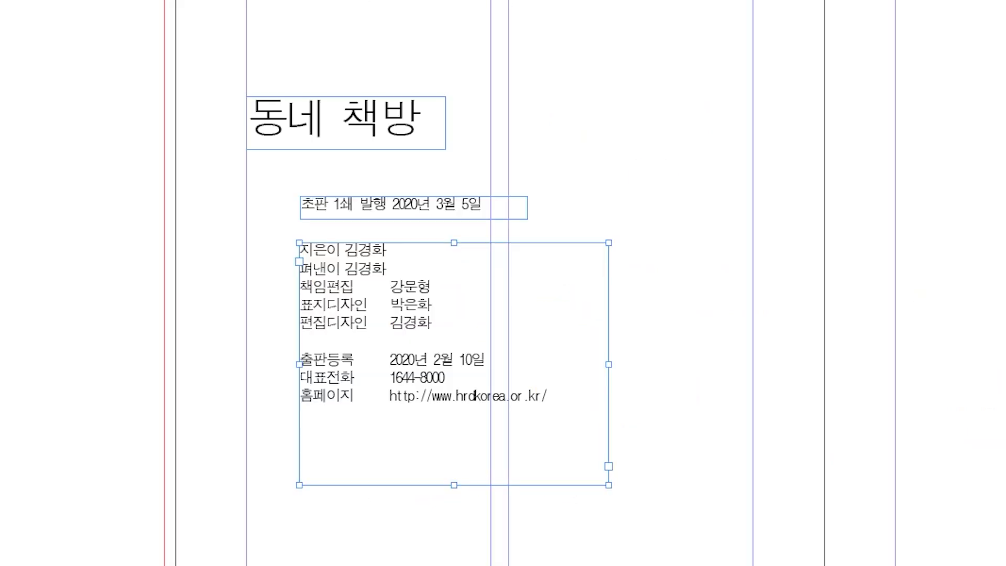
click(201, 28)
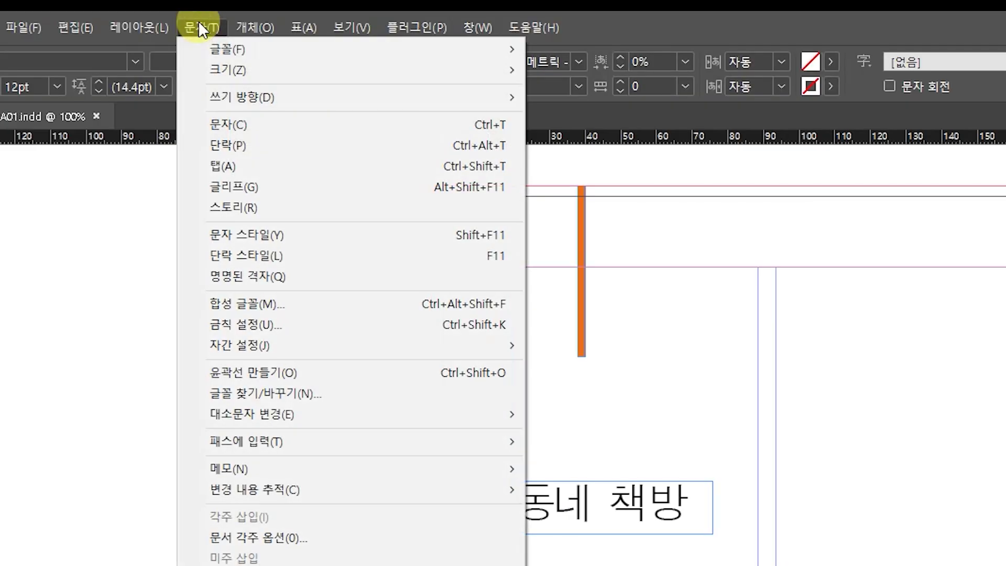
click(237, 167)
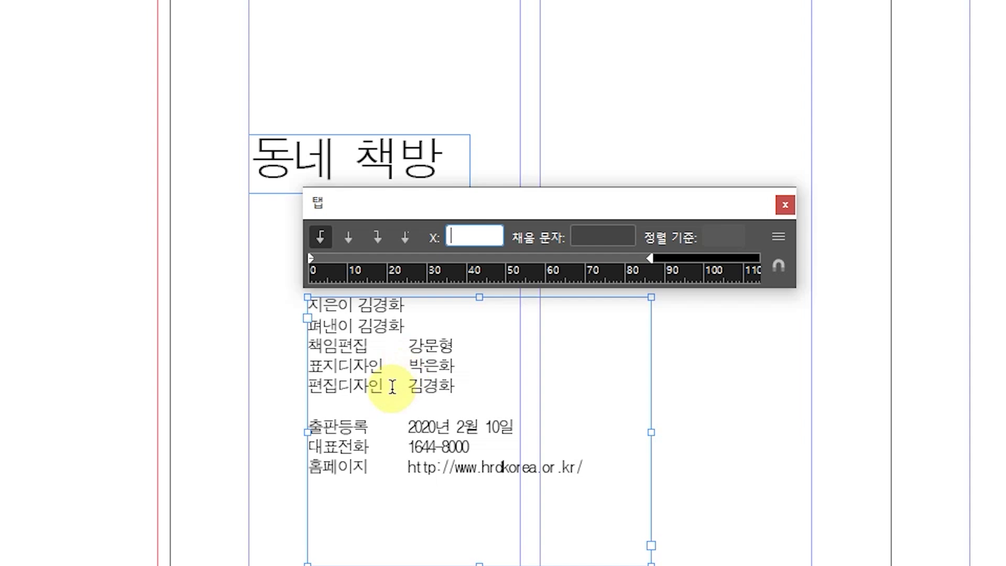
click(445, 258)
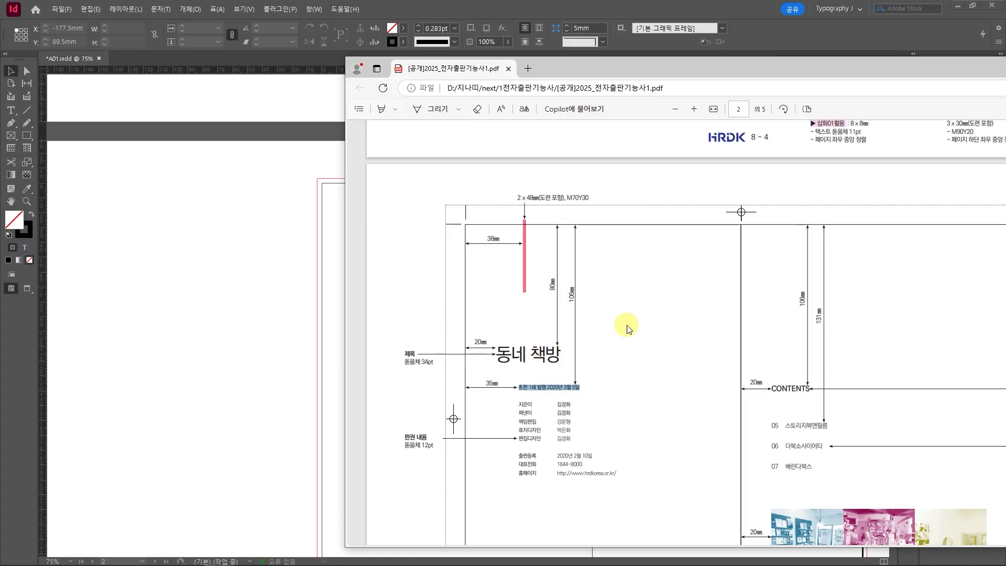
Compare the credits with the exam PDF and set the horizontal scale of the whole credits text to 95%
key(alt+Tab)
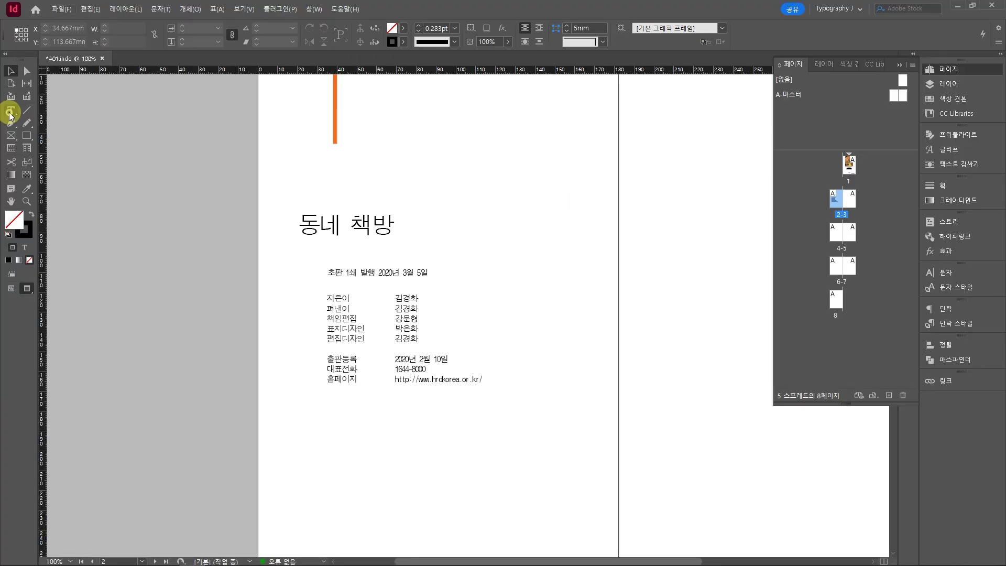
drag(489, 381, 322, 296)
text(95)
key(Return)
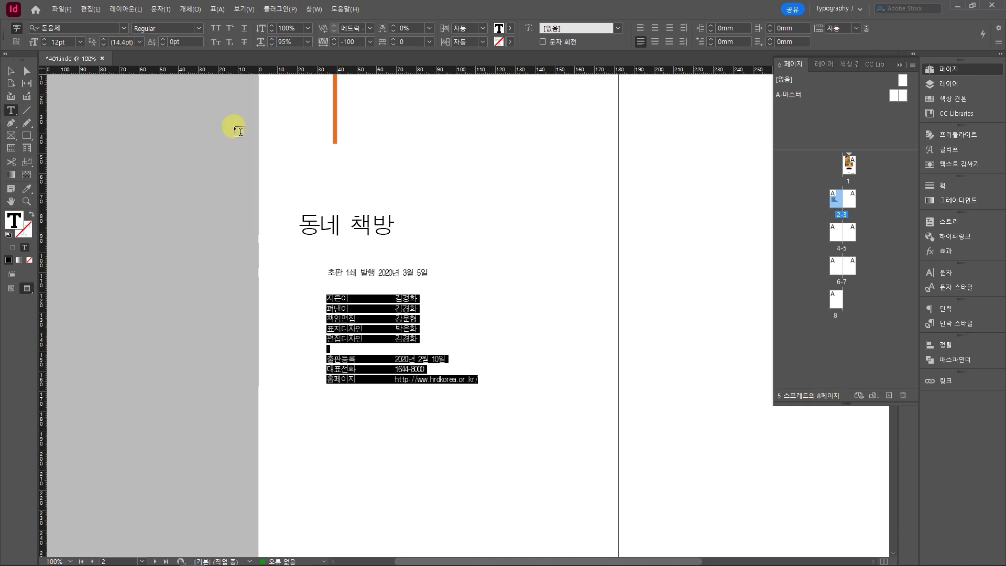
drag(361, 42, 276, 34)
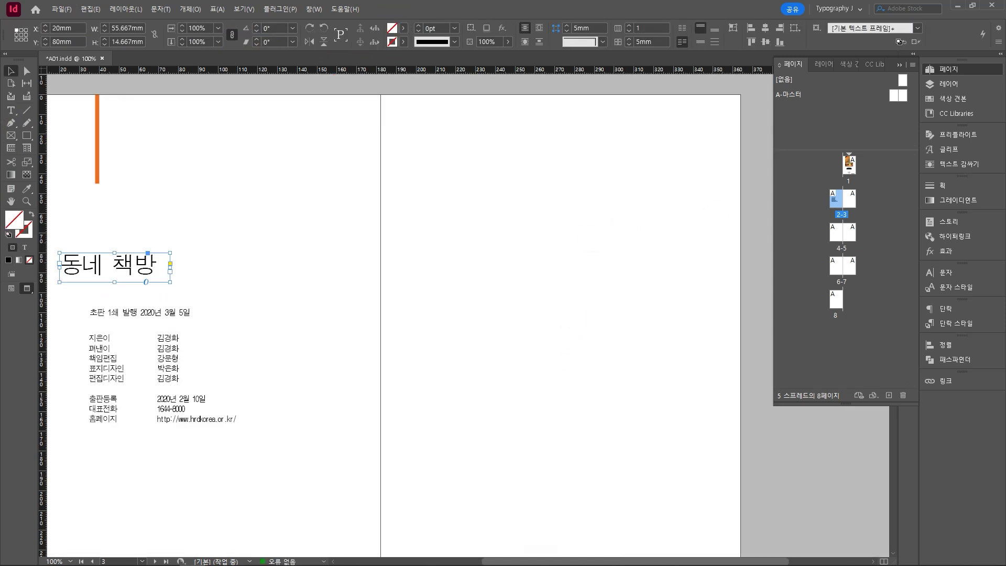
Check the CONTENTS heading's specification in the exam PDF and delete the already placed page 2 text from the Hangul manuscript
drag(1005, 94, 489, 100)
scroll(573, 357, up, 2)
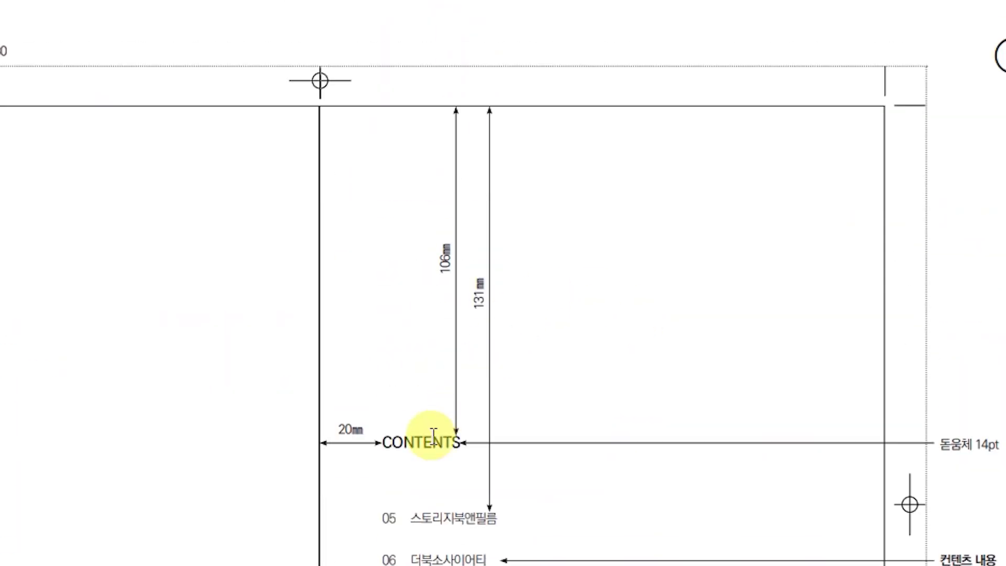
scroll(433, 437, down, 3)
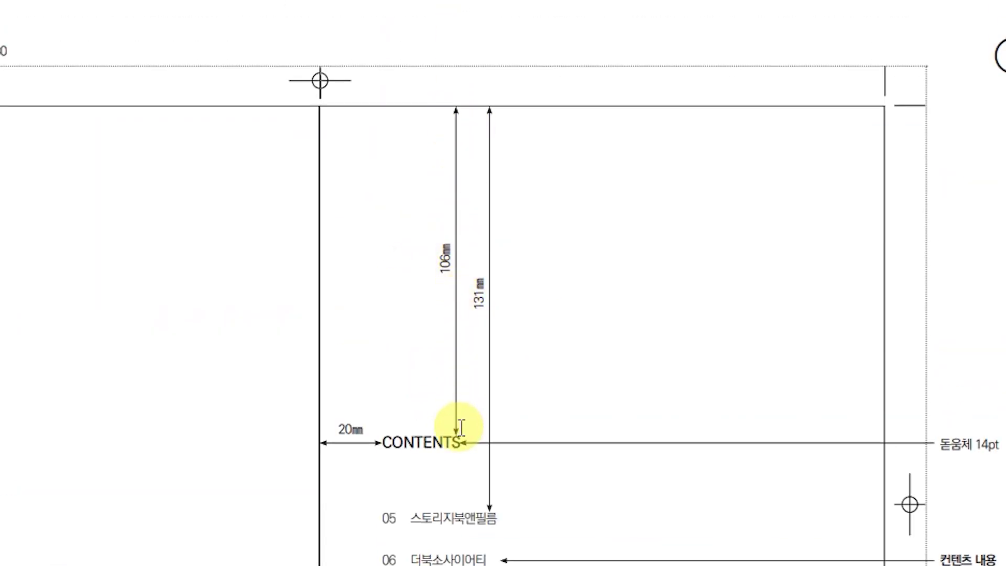
double_click(350, 429)
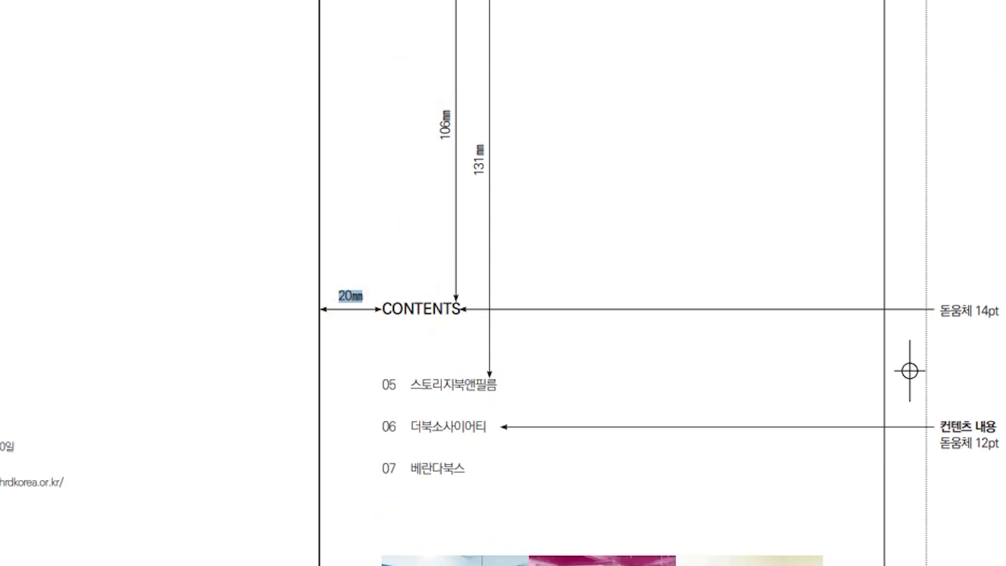
click(348, 297)
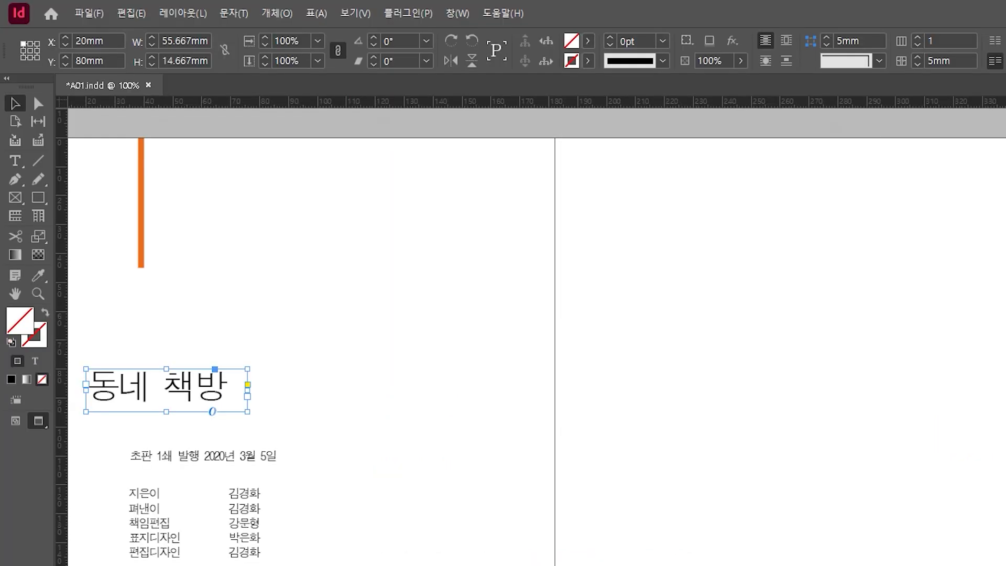
key(alt+Tab)
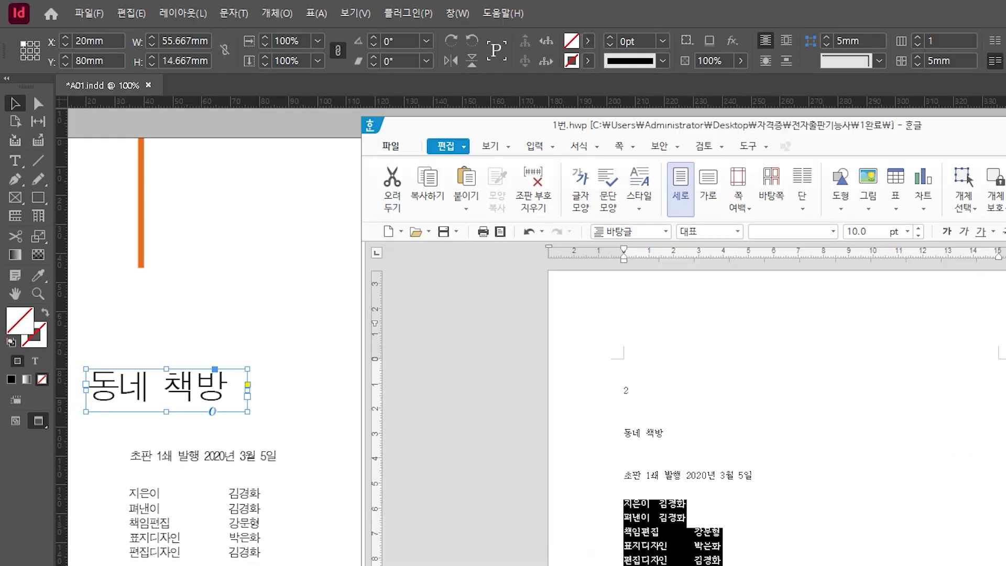
drag(857, 376, 535, 104)
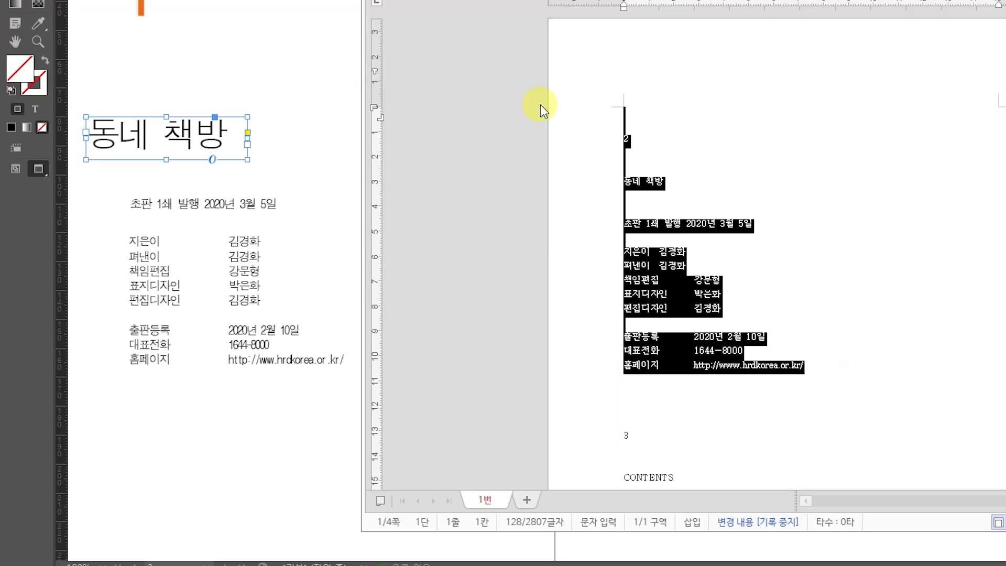
key(Delete)
Copy the heading CONTENTS from the manuscript and paste it into a new text frame of about 59.7 × 14 mm on page 3
click(611, 210)
key(ctrl+c)
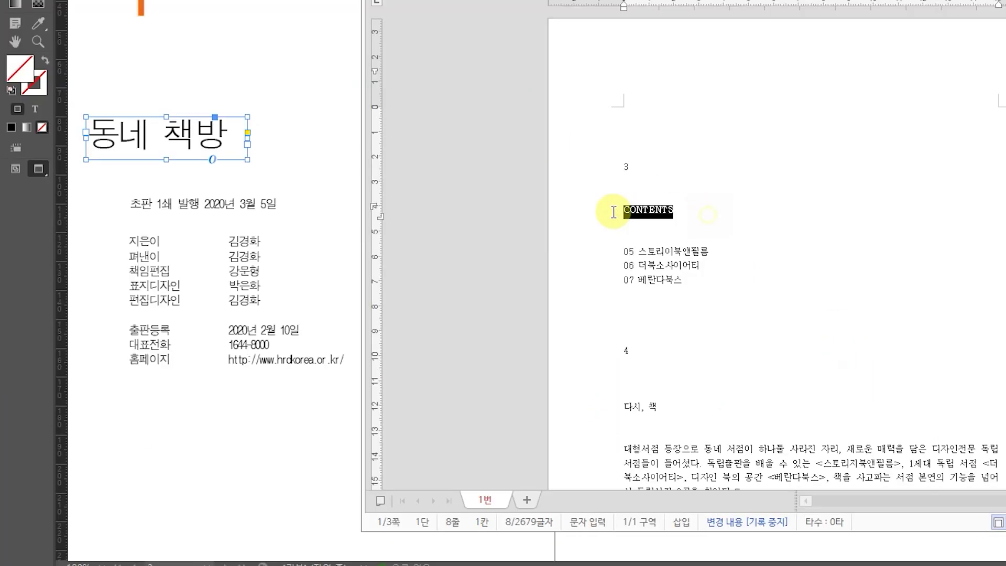
click(253, 184)
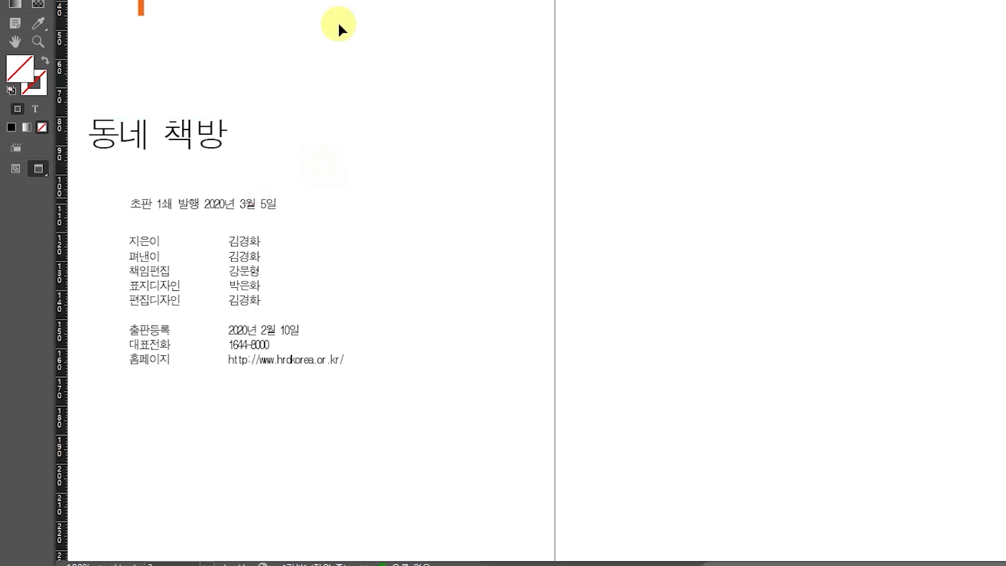
key(t)
drag(612, 99, 785, 139)
key(ctrl+v)
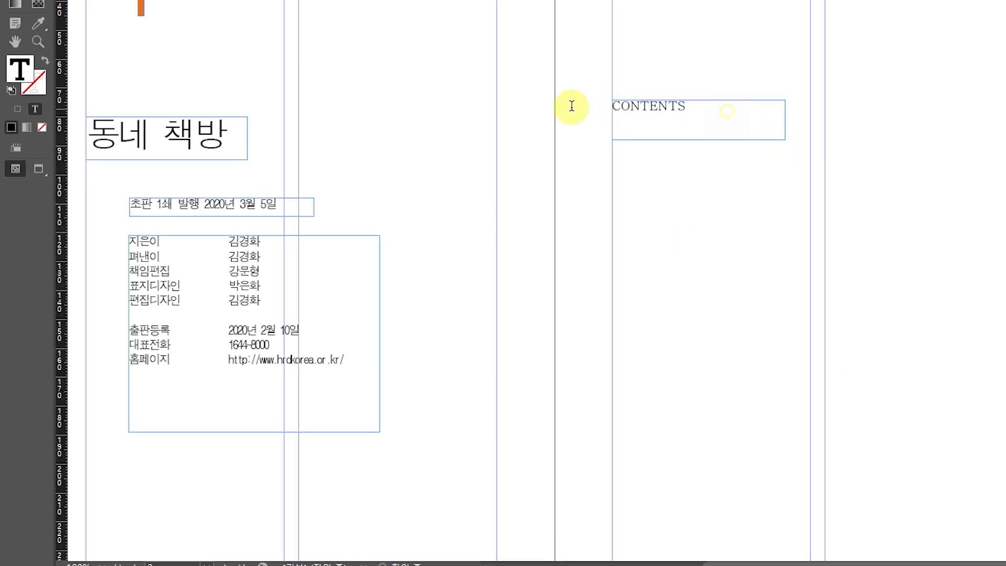
Set the CONTENTS heading to the font 돋움 at 14 pt
key(ctrl+a)
key(alt+Tab)
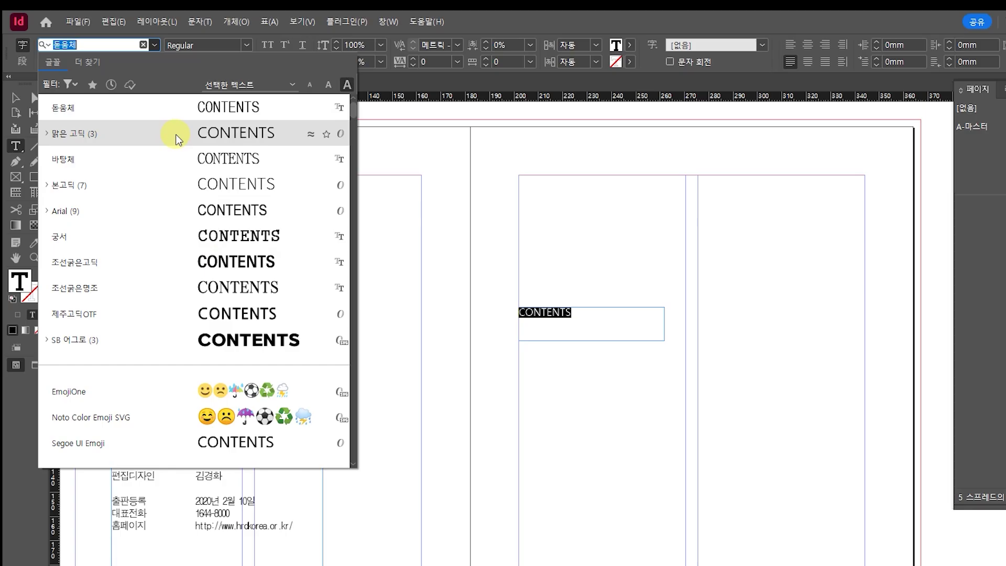
click(134, 106)
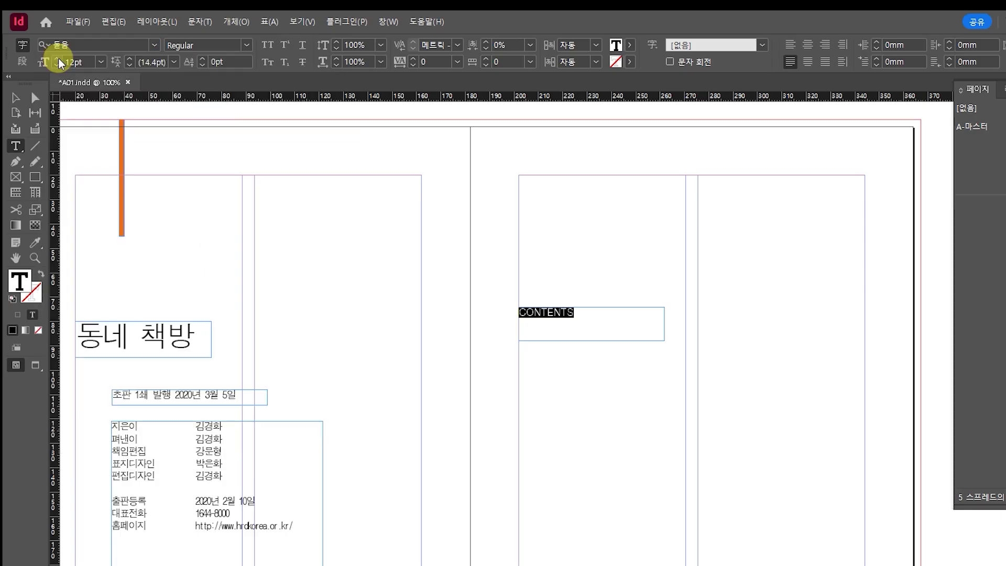
key(alt+Tab)
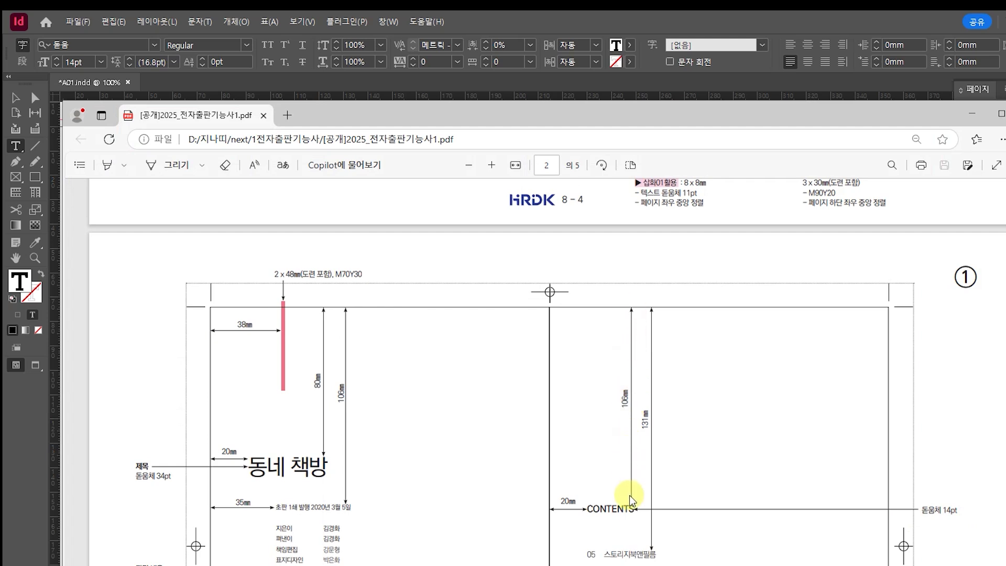
Set the Y position of the CONTENTS text frame to 106 mm
key(alt+Tab)
key(Escape)
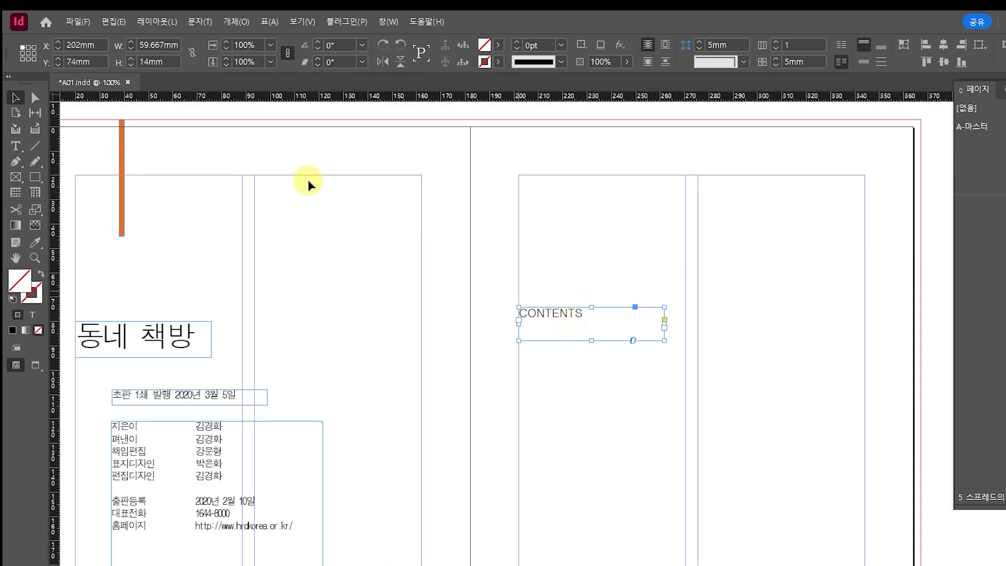
drag(94, 62, 34, 57)
text(106)
key(Return)
click(658, 536)
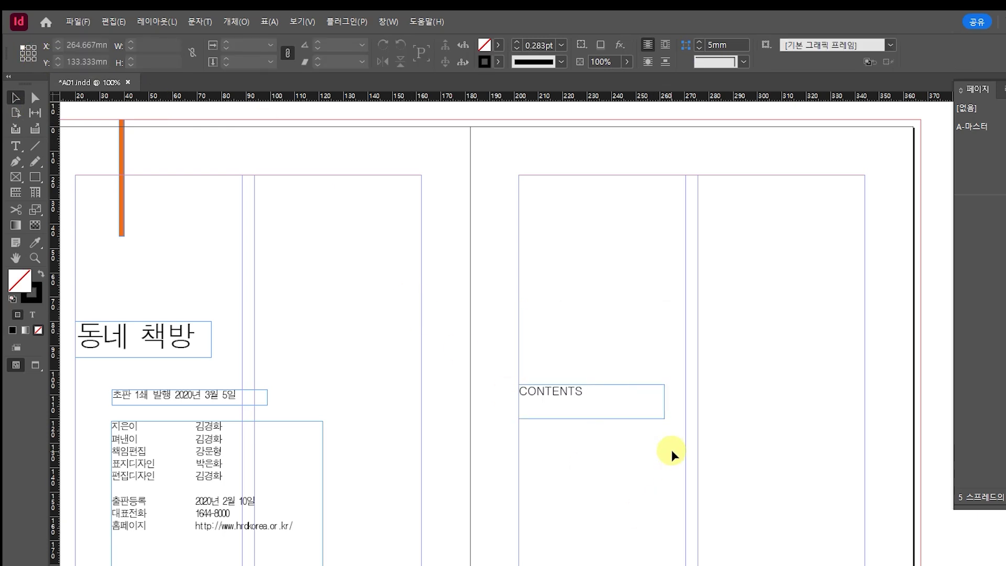
Check the contents specification in the exam PDF, then copy the three entries 05–07 and paste them into a new text frame below CONTENTS
key(alt+Tab)
click(880, 435)
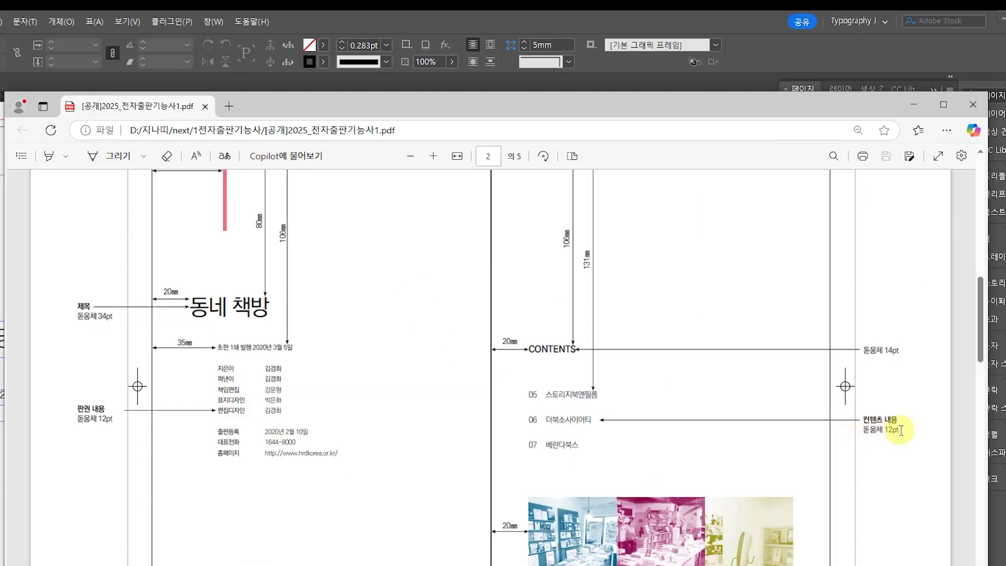
drag(530, 395, 597, 443)
key(ctrl+c)
click(548, 436)
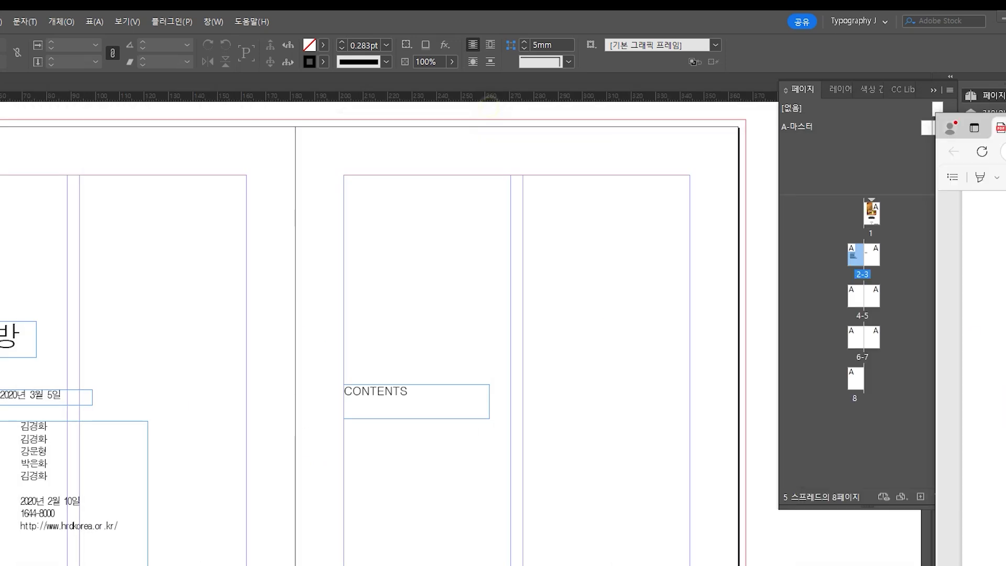
drag(343, 446, 510, 564)
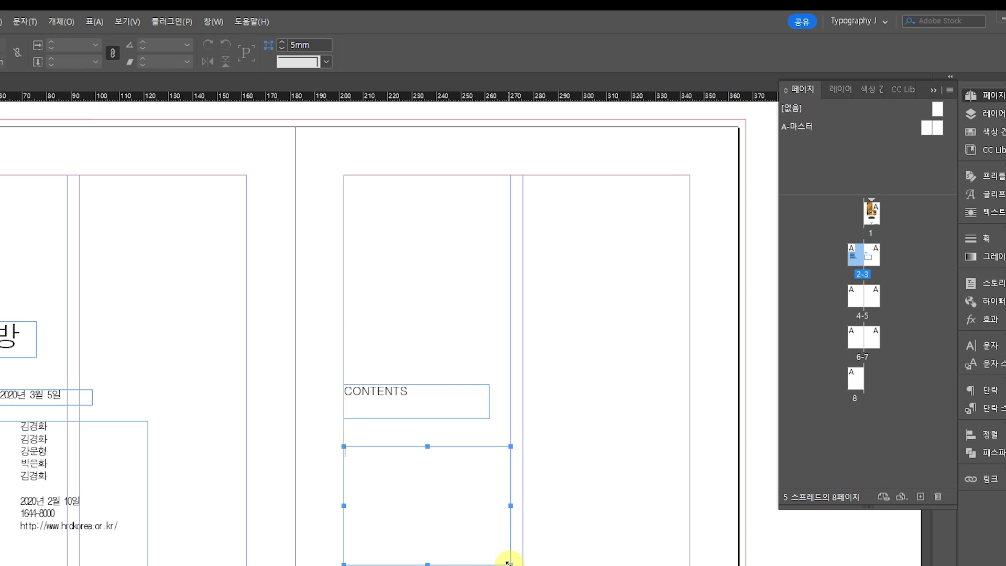
key(ctrl+v)
Set the three contents entries on page 3 to the font 돋움체 with a tracking of -100
drag(414, 478, 325, 435)
click(123, 44)
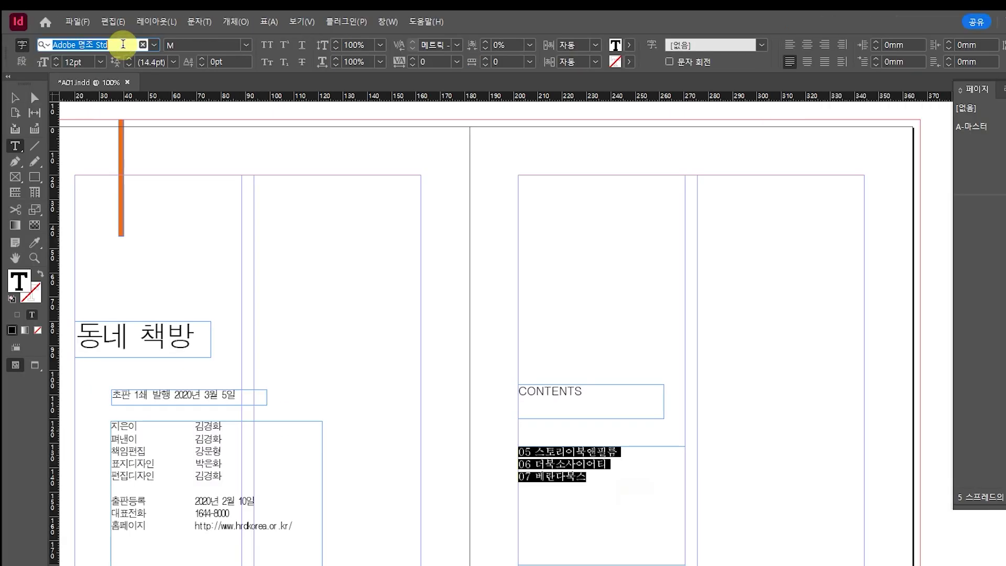
text(돋움체)
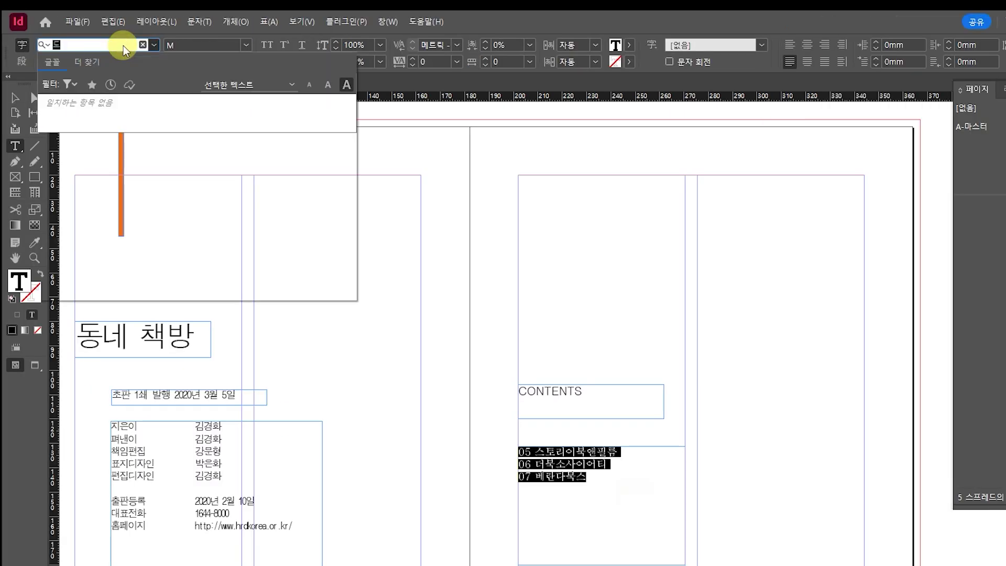
key(Return)
click(457, 62)
click(435, 73)
Replace the space after the numbers 05, 06 and 07 with a tab in each contents entry
click(540, 454)
click(531, 464)
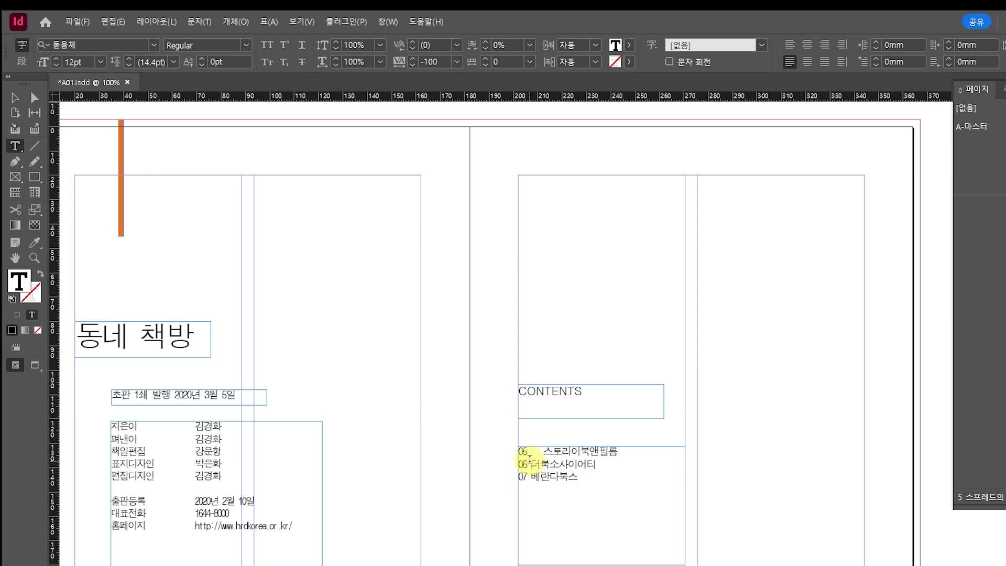
key(Tab)
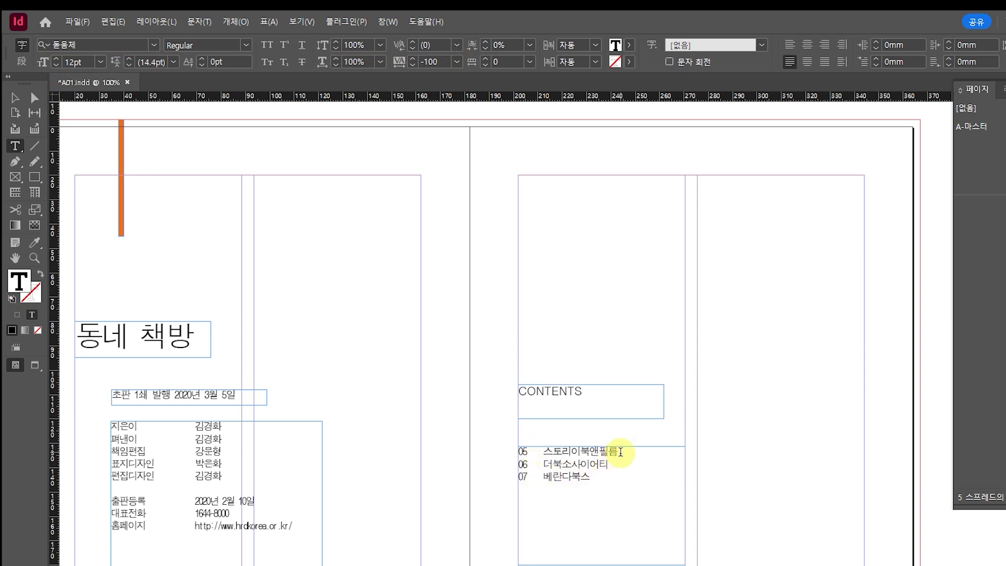
Increase the line spacing of the three contents entries to 29 pt
drag(623, 478, 519, 449)
drag(594, 476, 478, 423)
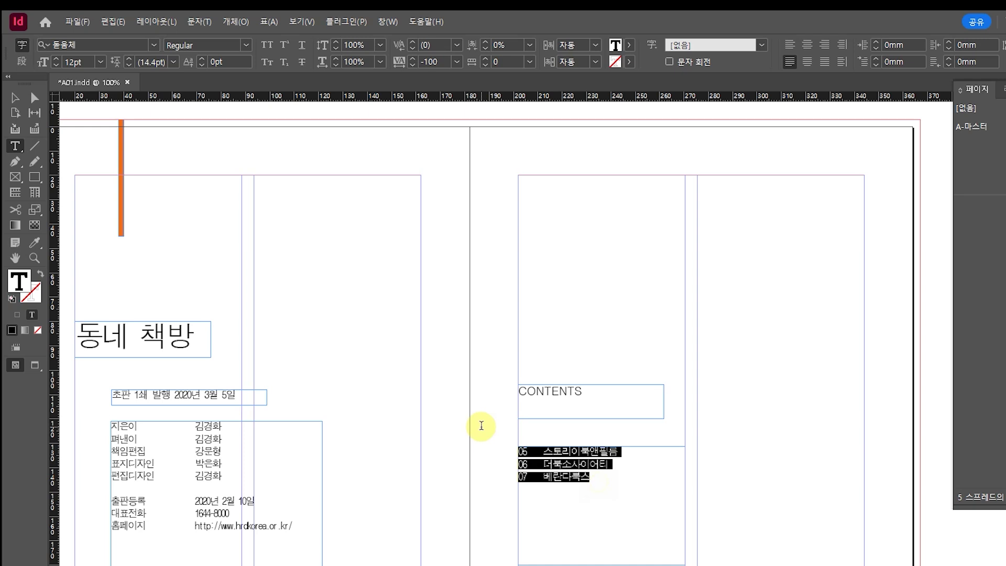
click(129, 58)
click(130, 58)
click(130, 58)
click(131, 57)
click(131, 58)
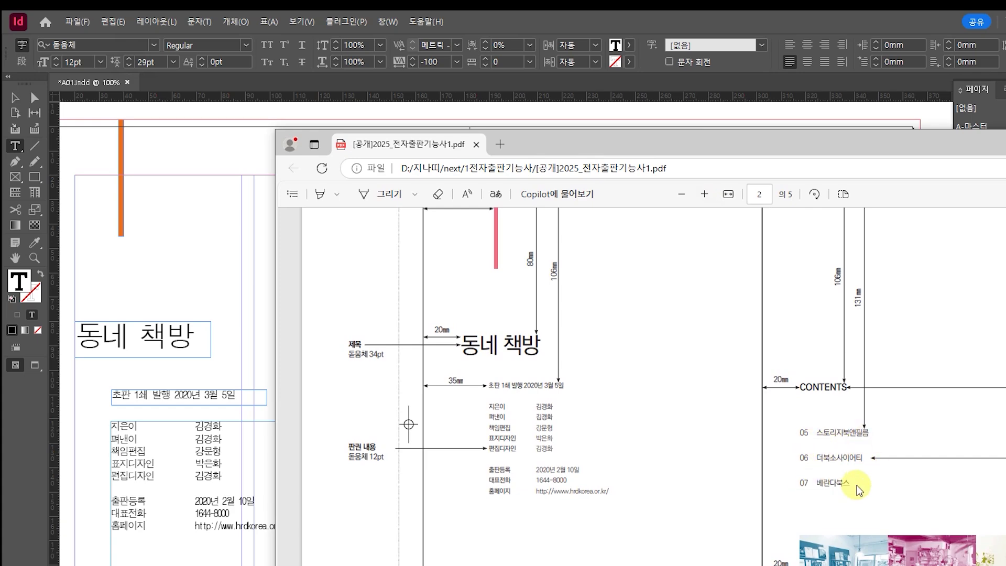
Compare the CONTENTS heading with the exam PDF and set its font to 본고딕 Medium
drag(869, 157, 713, 110)
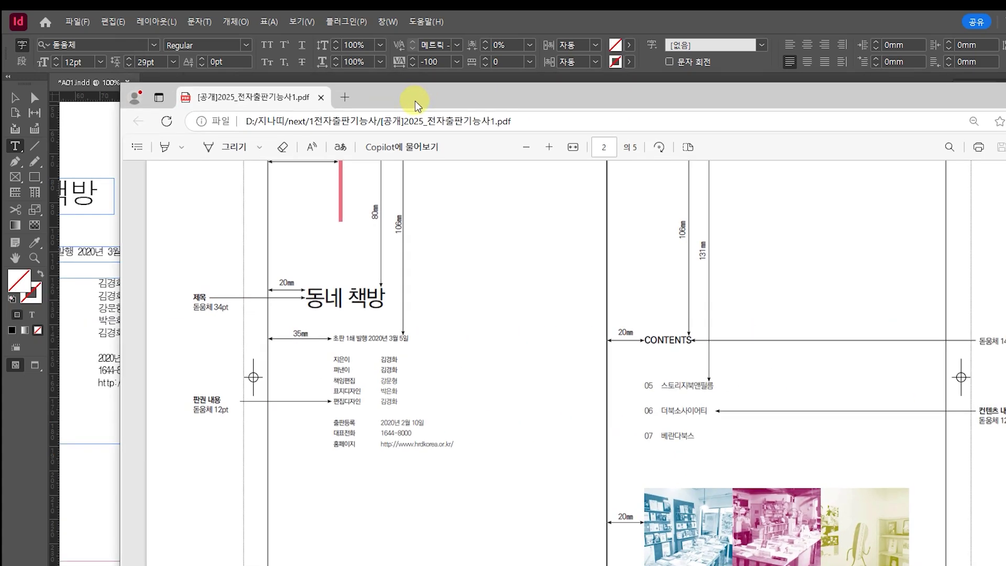
drag(644, 340, 685, 339)
click(669, 344)
click(666, 339)
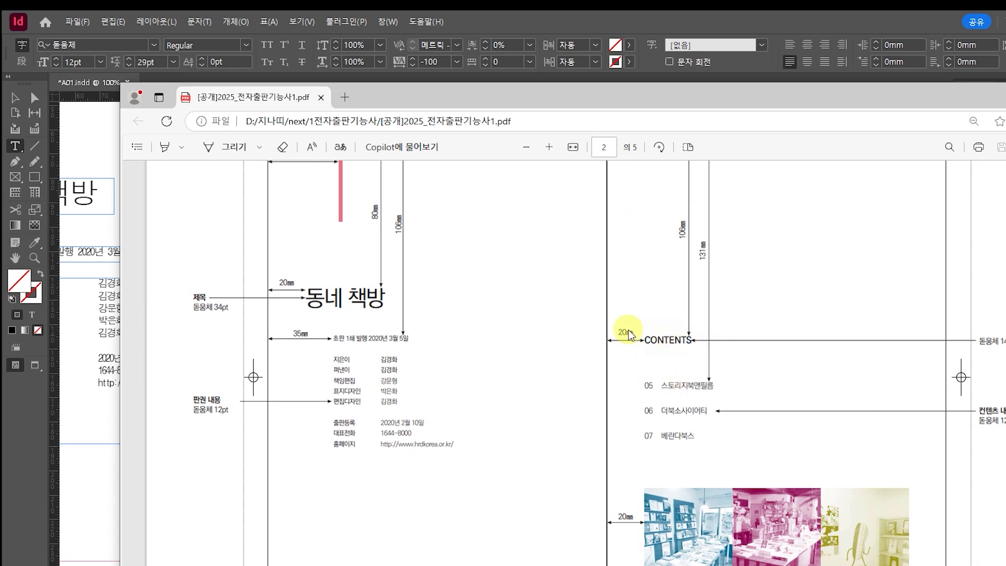
key(alt+Tab)
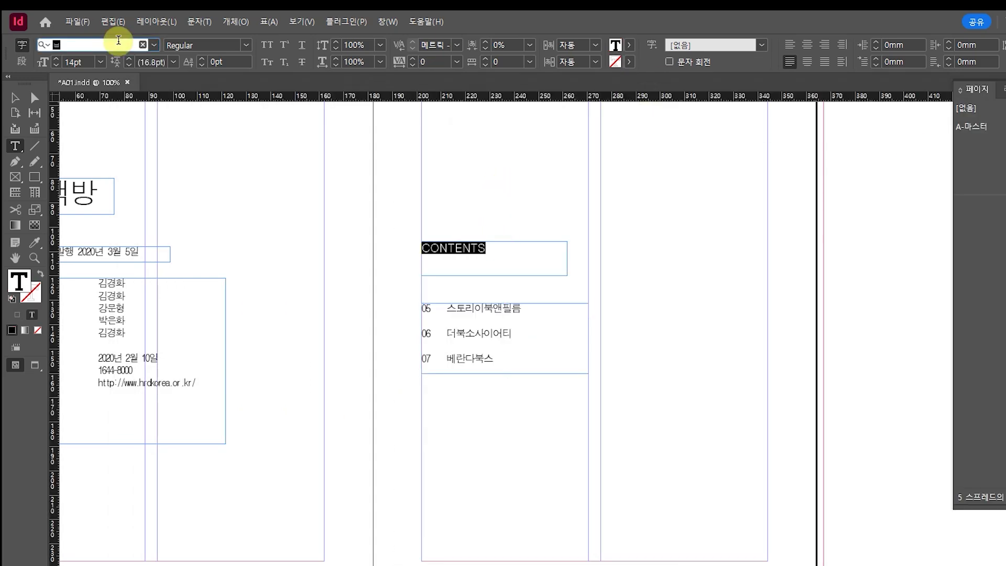
text(본고딕)
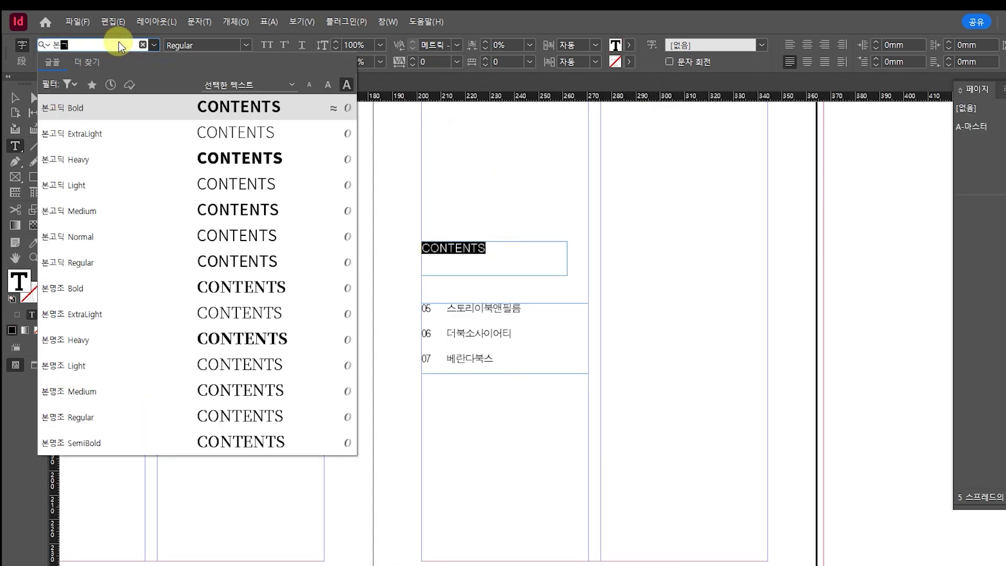
key(Return)
click(456, 247)
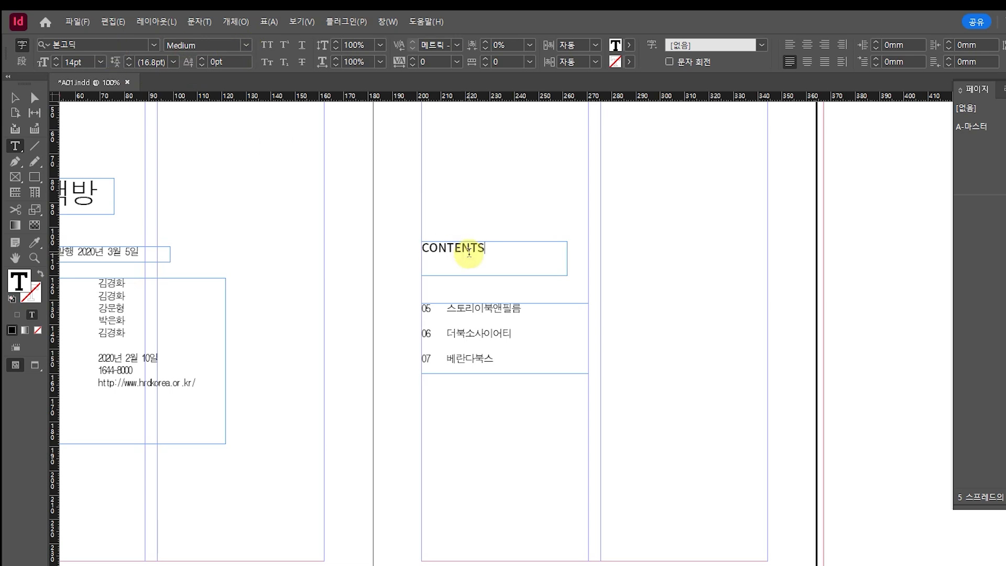
Switch to preview mode and set the page 2 title 동네 책방 to the font 본고딕 Medium
click(35, 365)
drag(479, 248, 399, 250)
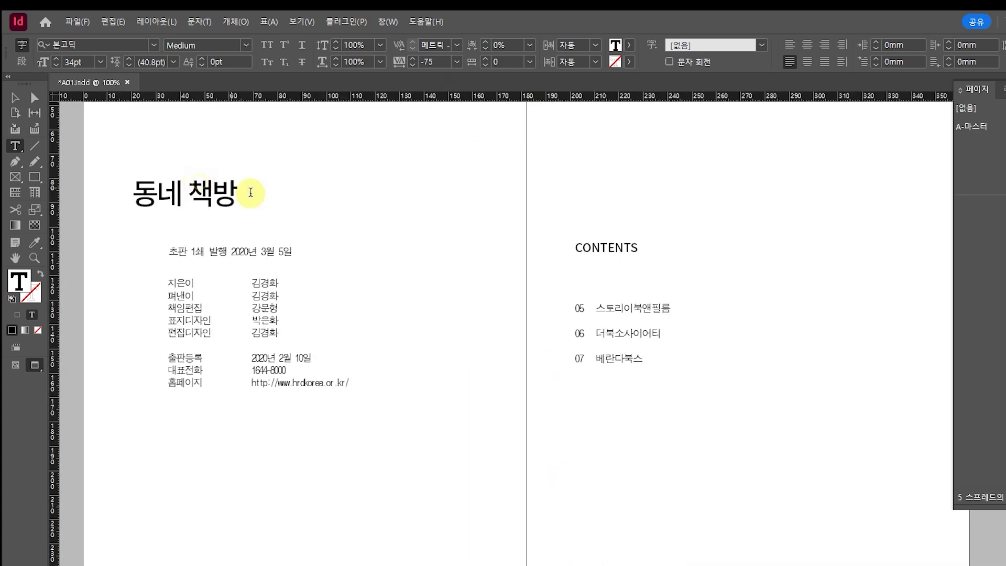
drag(250, 193, 96, 196)
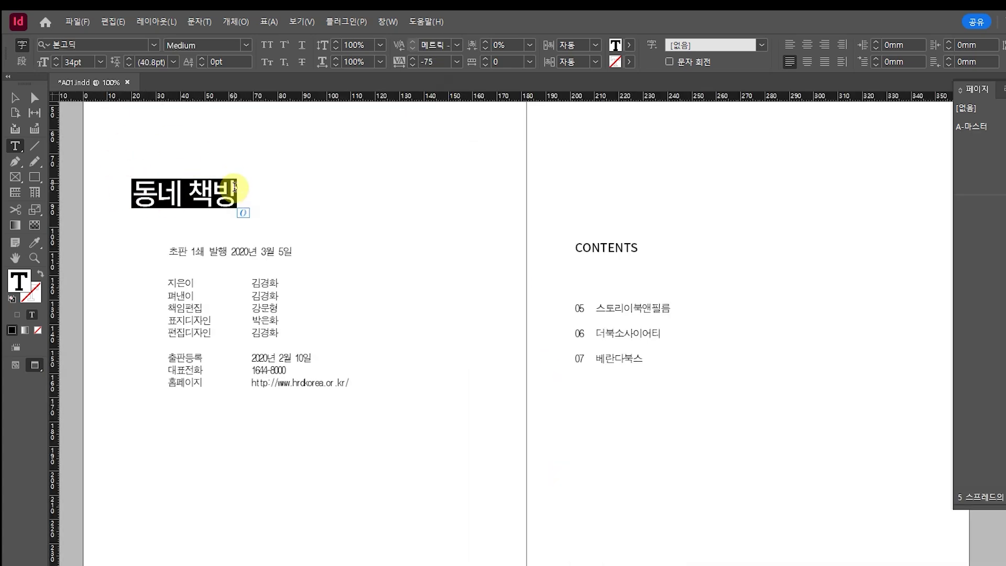
Check the size of 사진 02 in the exam PDF and draw a 47.3 × 49 mm picture frame below the contents entries
key(alt+Tab)
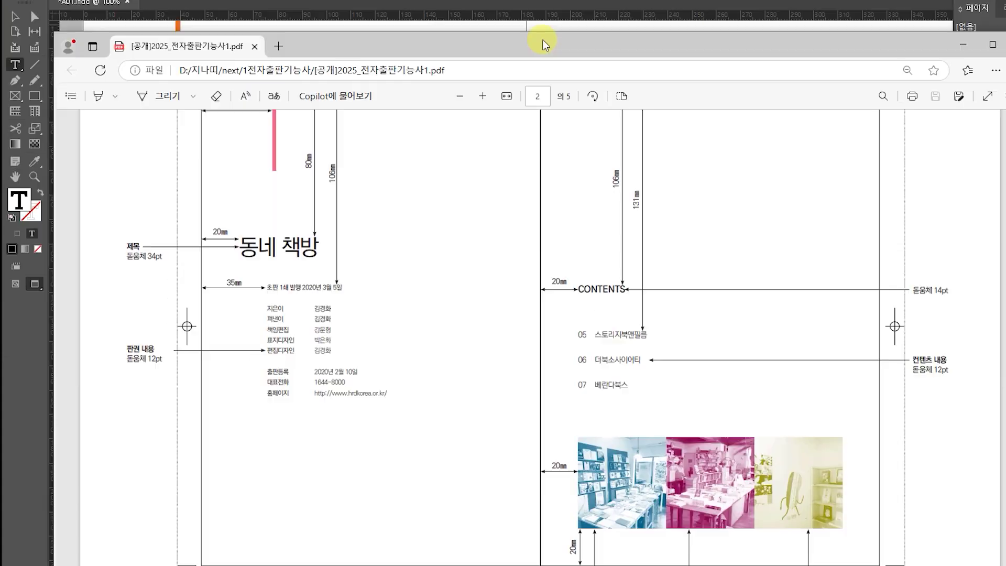
scroll(708, 462, down, 3)
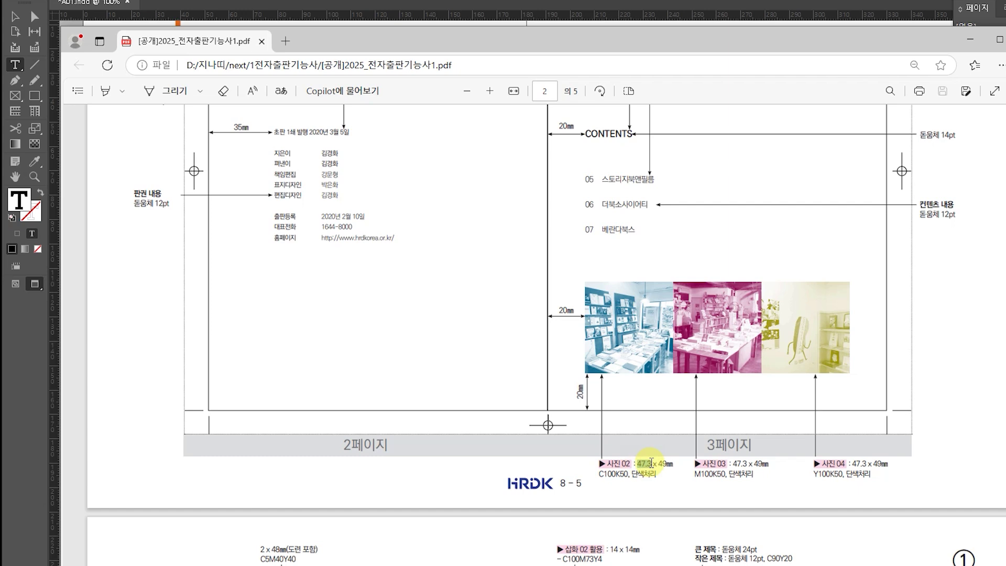
drag(666, 463, 673, 464)
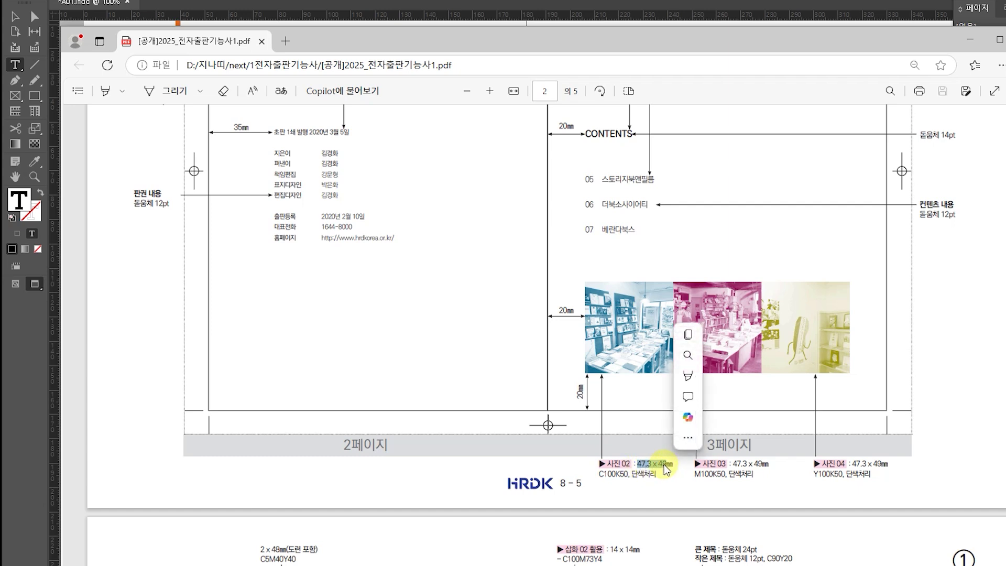
click(16, 95)
drag(591, 295, 724, 436)
drag(163, 39, 15, 40)
text(47..3)
key(Tab)
text(49)
key(Return)
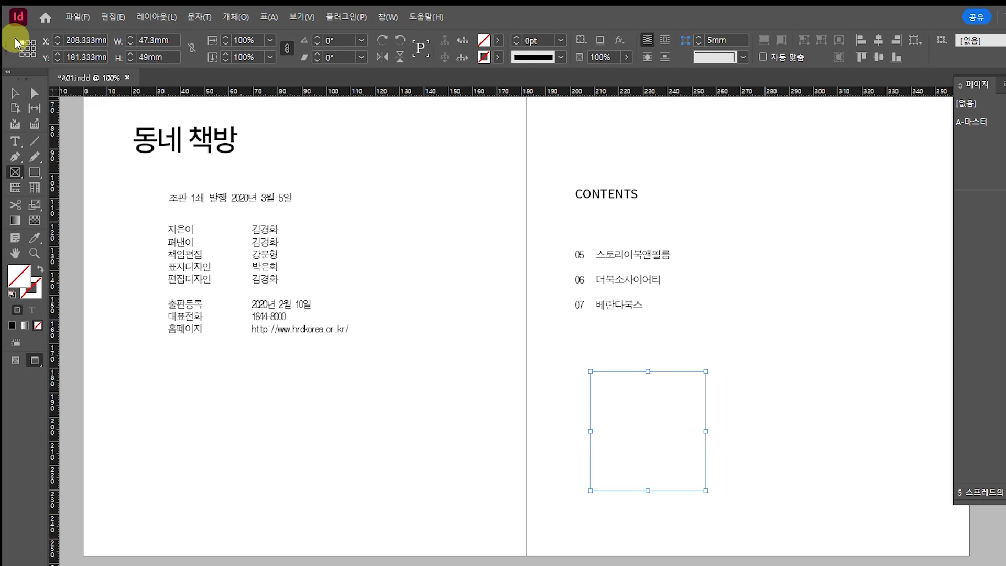
Show the guides, align the picture frame to page 3's lower-left margin corner and duplicate it into a row of three adjoining frames
key(v)
click(15, 360)
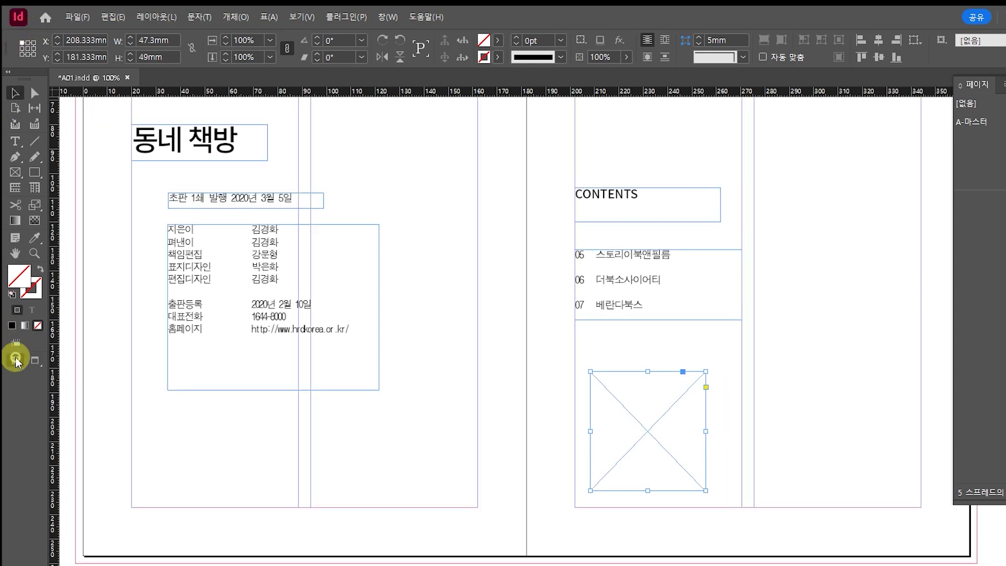
key(alt+Tab)
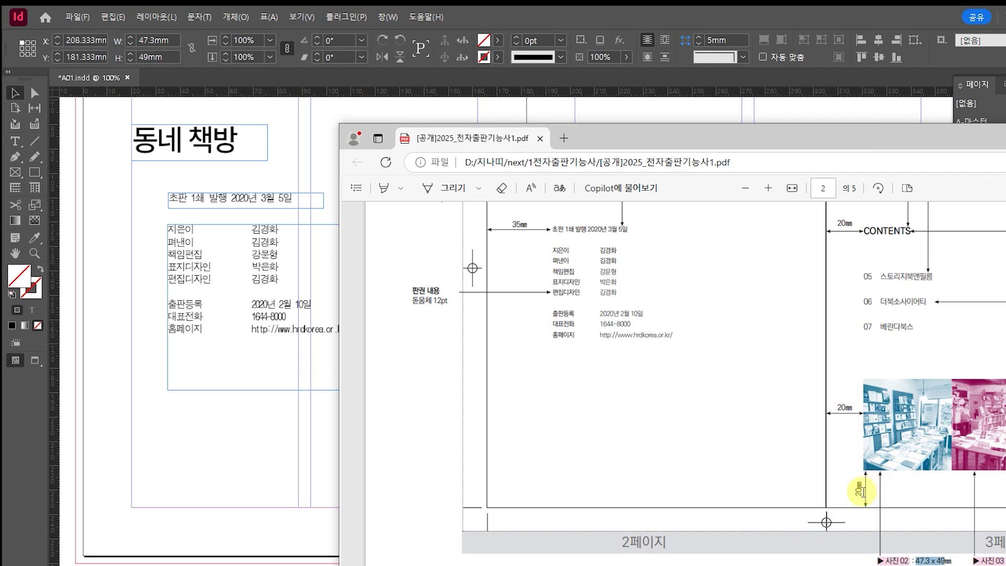
key(alt+Tab)
drag(645, 429, 858, 449)
click(815, 515)
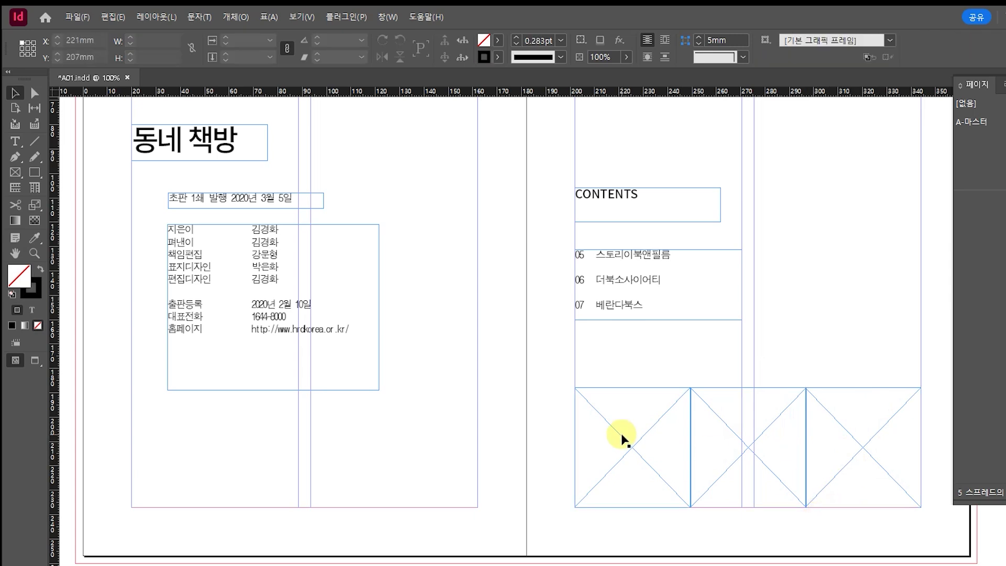
Place 사진02.psd in the first picture frame on page 3 and fill the frame proportionally
click(747, 427)
click(642, 428)
key(ctrl+d)
double_click(696, 117)
click(765, 40)
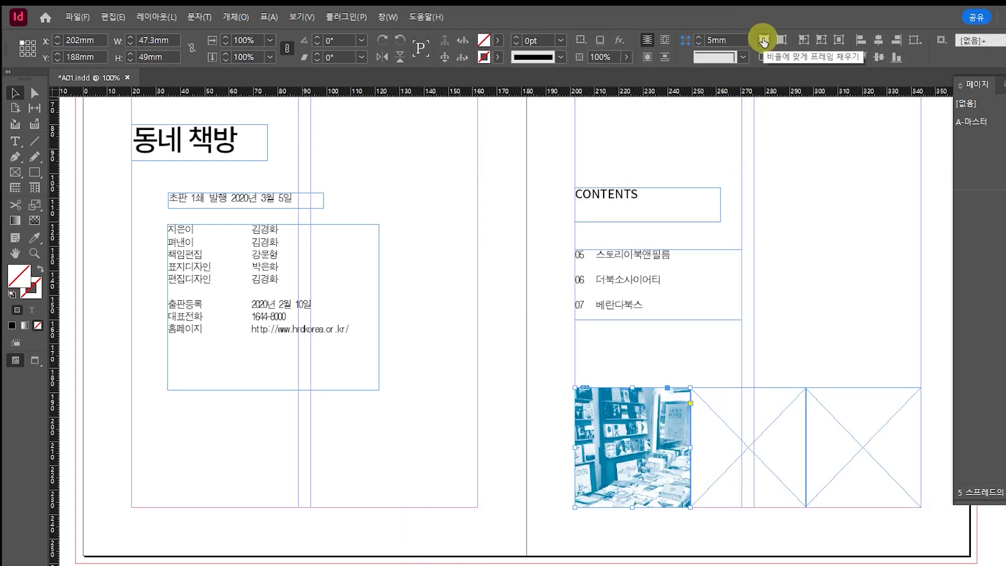
Place 사진03 copy.psd in the middle picture frame and fill the frame proportionally
click(741, 394)
key(ctrl+d)
key(Escape)
click(769, 356)
click(749, 428)
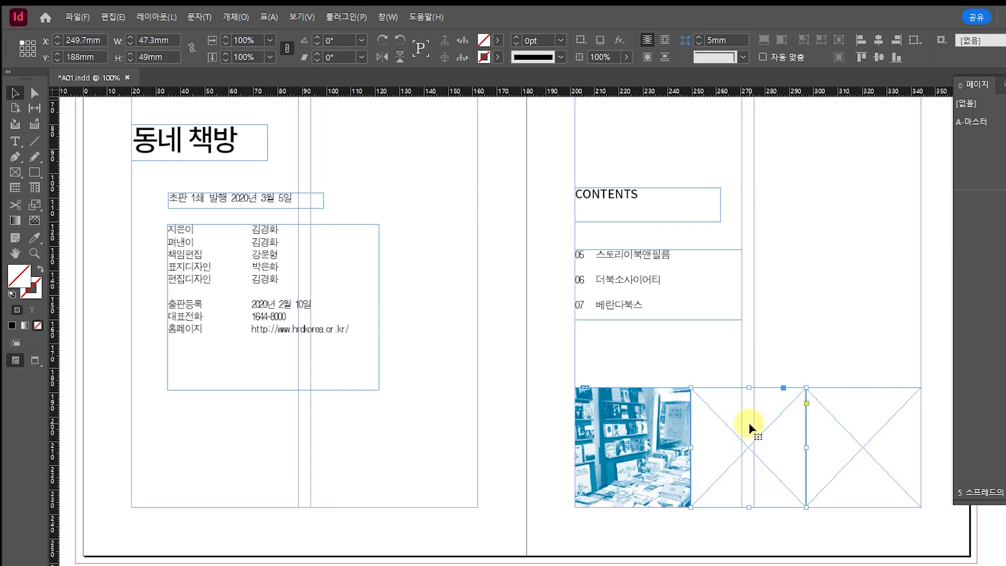
key(ctrl+d)
double_click(763, 107)
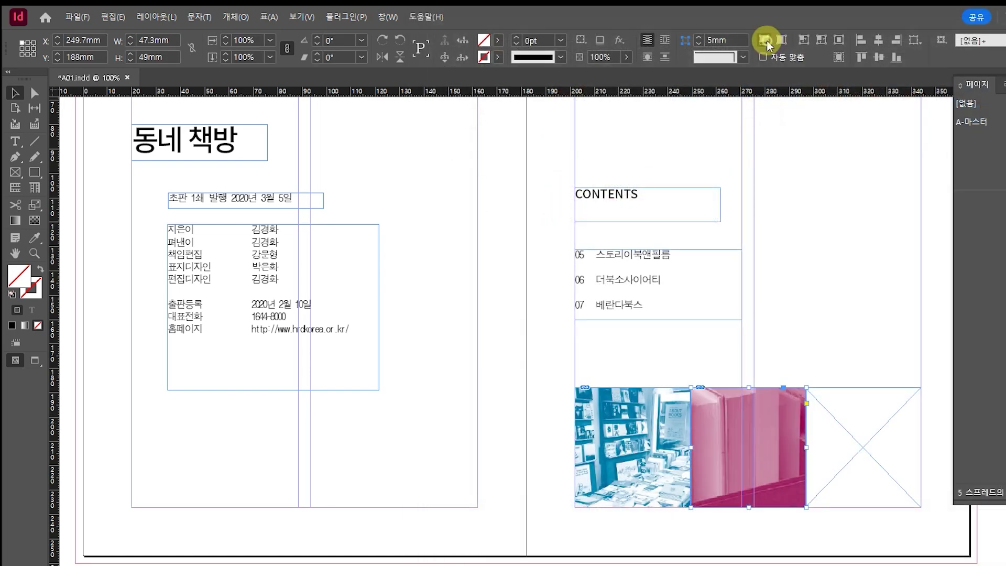
click(765, 42)
Place 사진04.psd in the third picture frame and fill the frame proportionally
click(862, 447)
click(868, 460)
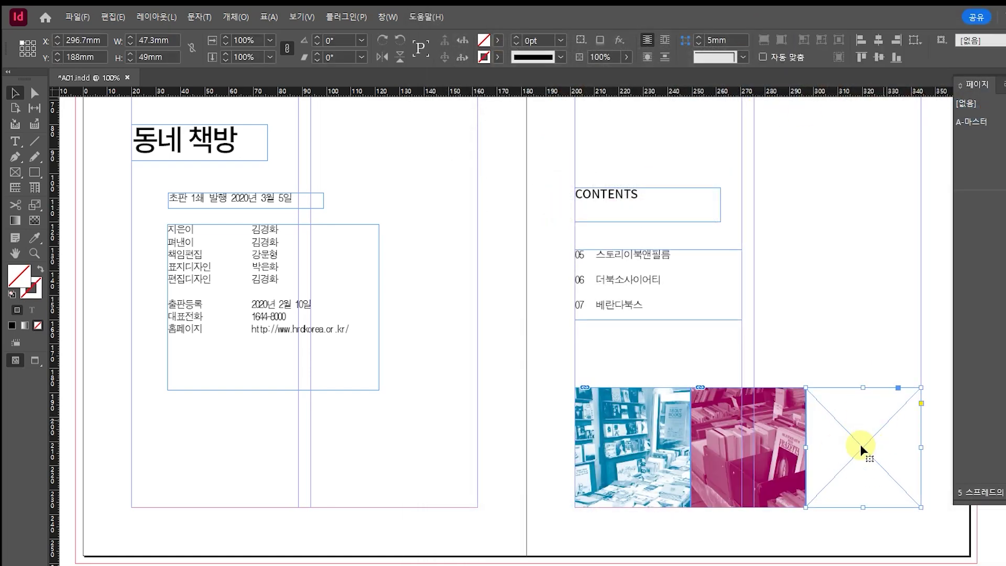
key(ctrl+d)
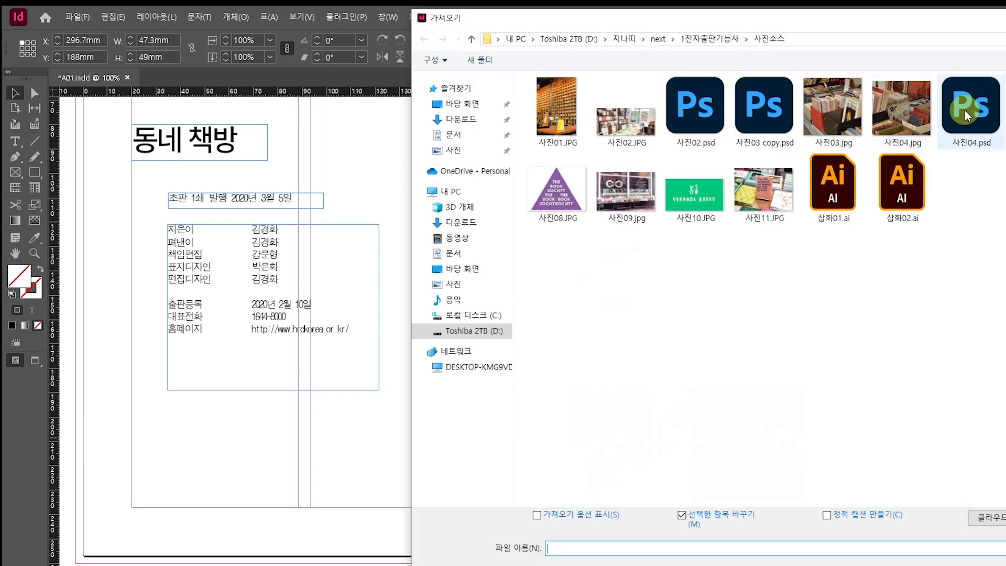
double_click(966, 109)
click(766, 42)
click(761, 467)
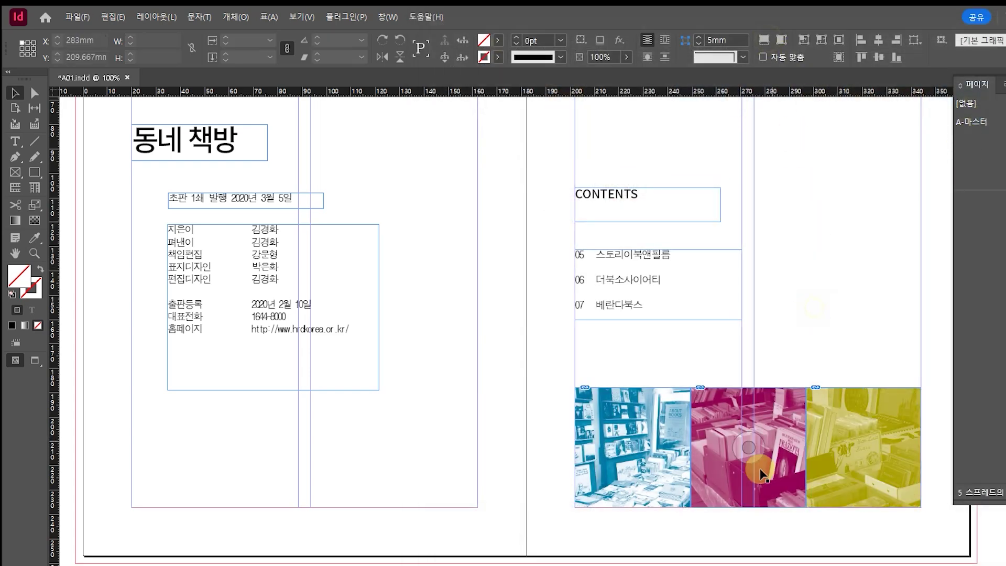
Deselect everything, preview the spread of pages 2–3 without guides and compare it with the exam PDF
key(ctrl+shift+a)
scroll(767, 468, up, 3)
key(w)
scroll(766, 449, down, 1)
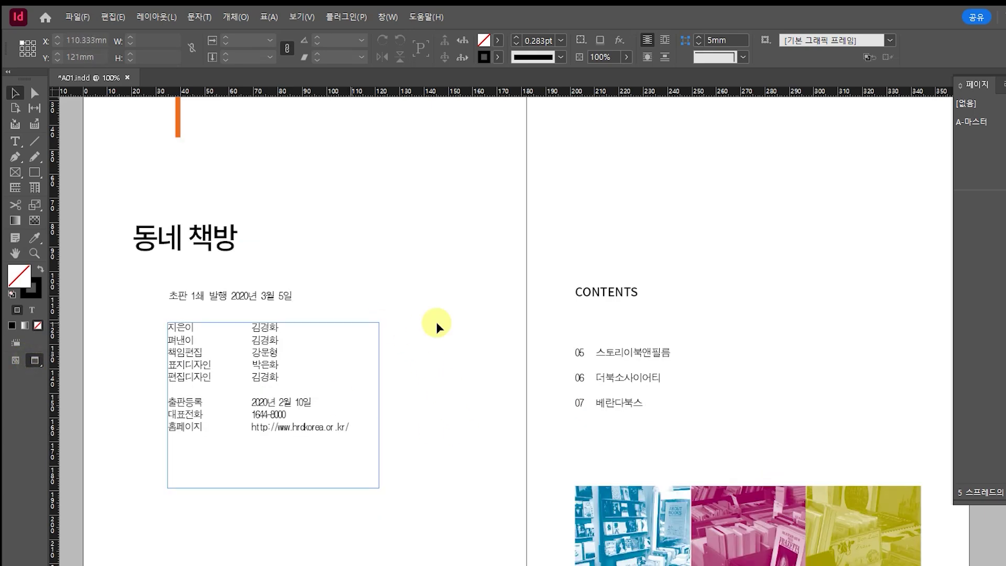
drag(1005, 113, 303, 168)
scroll(423, 313, up, 5)
scroll(432, 310, down, 3)
key(alt+Tab)
Save the document as A01.indd in the 1완료 folder, overwriting the existing file
key(ctrl+shift+s)
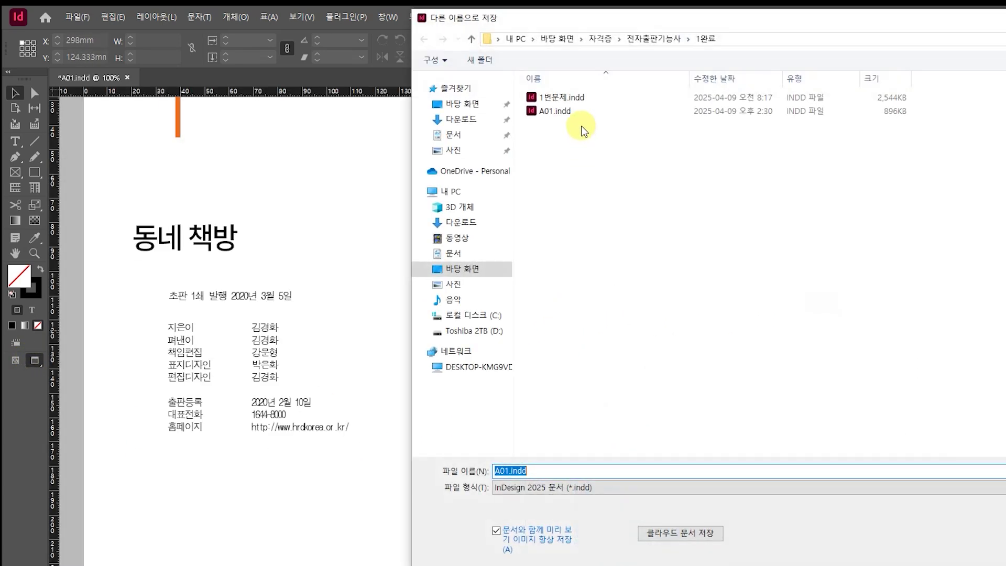
double_click(577, 111)
key(Return)
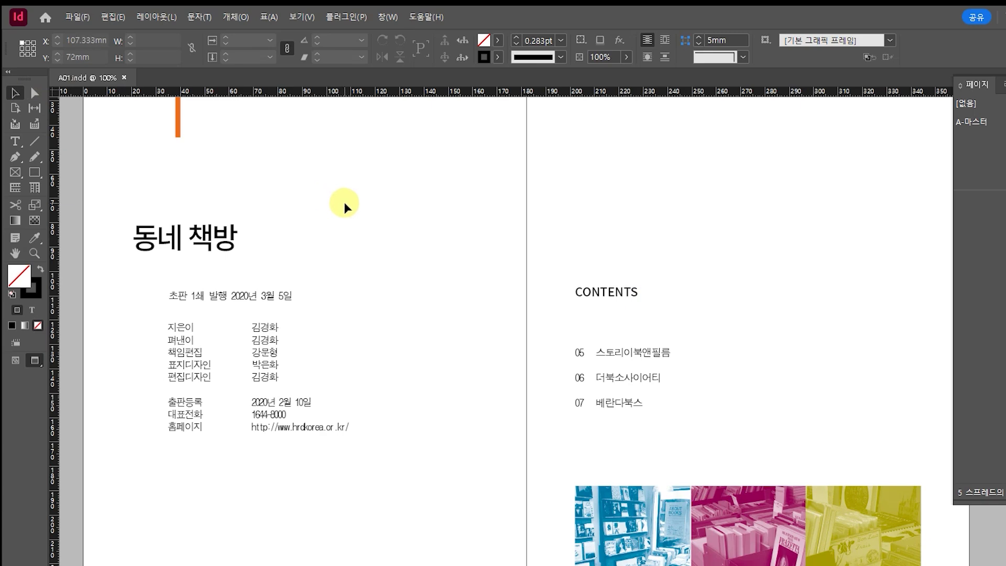
Examine the page 4–5 specifications in the exam PDF and compare the coloured bar with the one on page 2
key(alt+Tab)
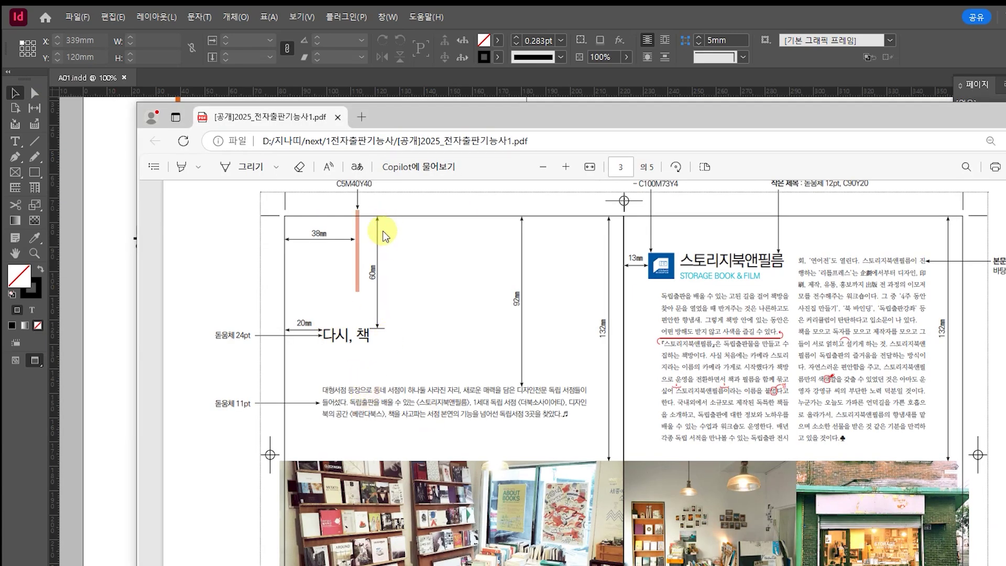
scroll(358, 218, up, 3)
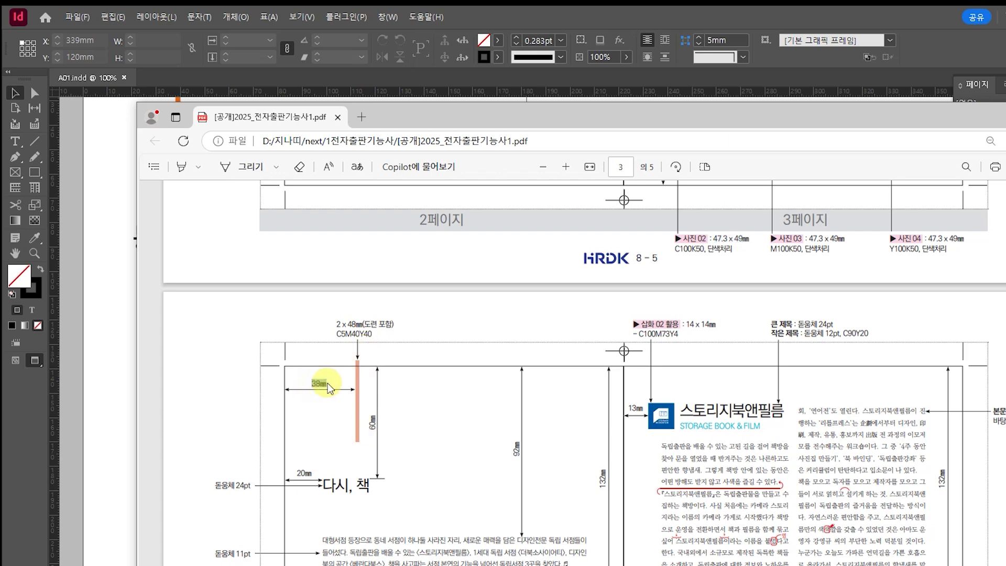
scroll(382, 360, up, 10)
scroll(382, 360, down, 10)
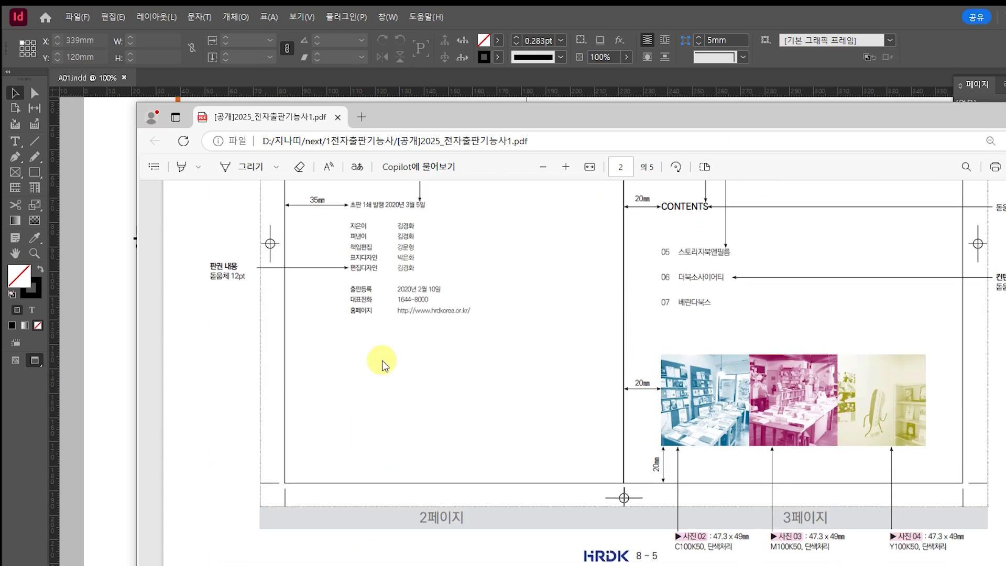
Check the bar specification in the exam PDF and draw a 2 × 48 mm rectangle from the top bleed edge of page 4
drag(337, 326, 398, 324)
drag(337, 334, 383, 336)
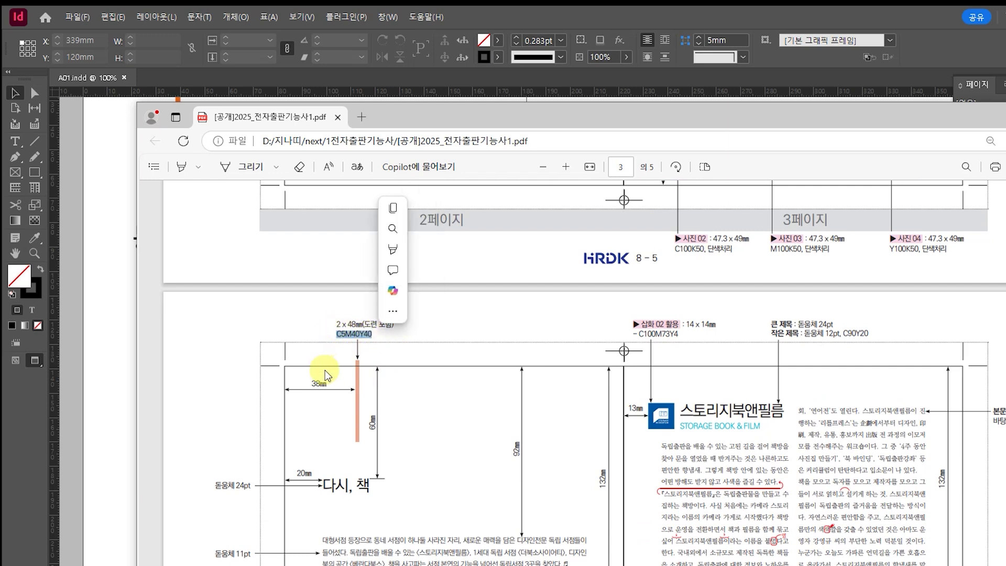
drag(310, 384, 329, 384)
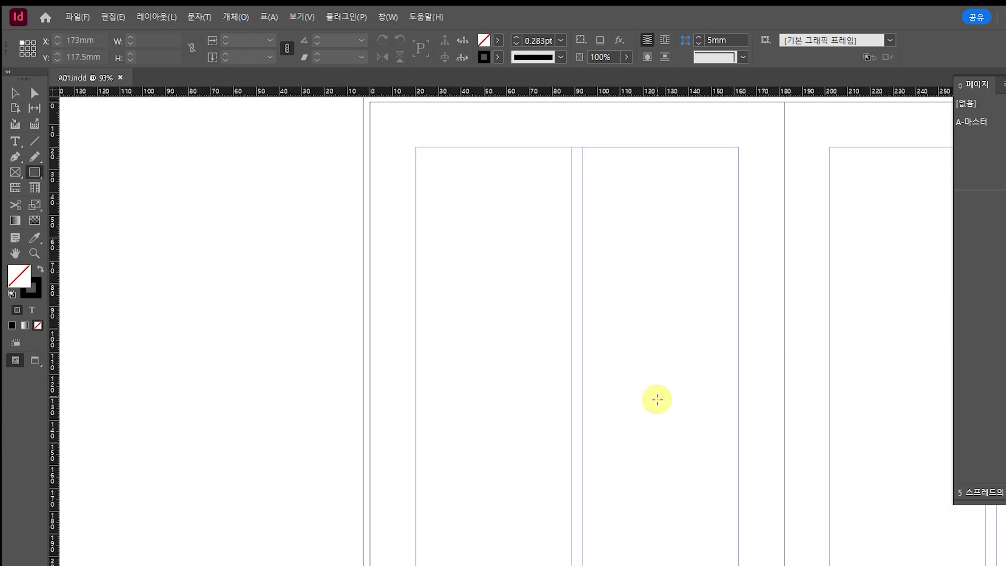
scroll(653, 398, up, 3)
drag(438, 193, 453, 298)
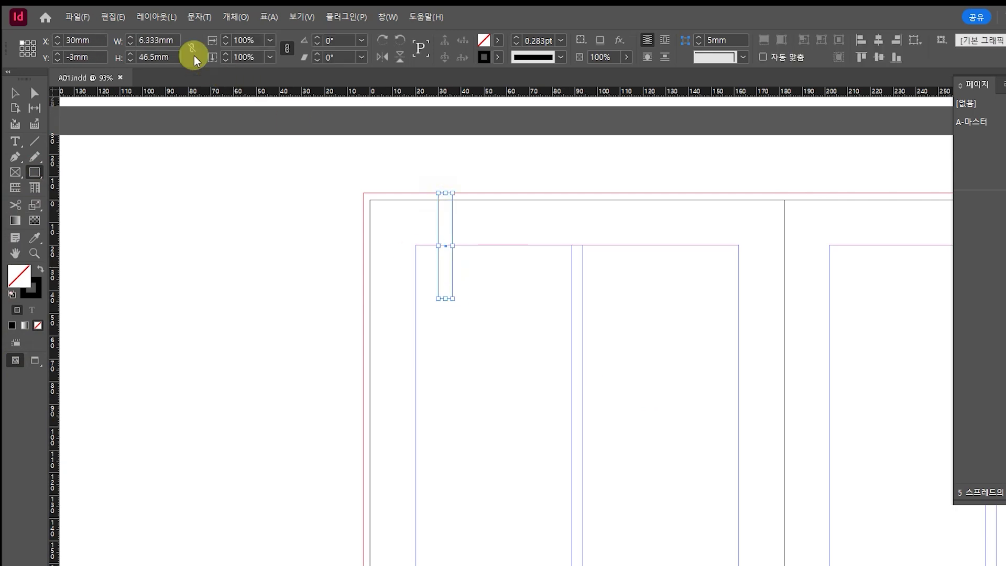
double_click(150, 39)
text(2)
key(Tab)
text(48)
key(Tab)
Swap the bar's fill and stroke, and set its fill colour to C5 M40 Y40 K0
click(40, 269)
double_click(19, 274)
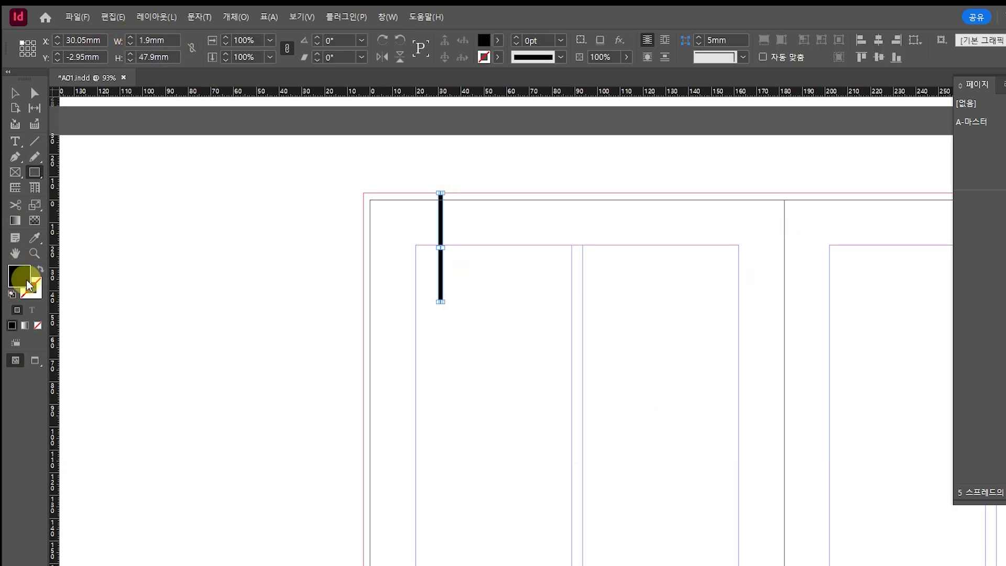
click(753, 396)
text(5)
key(Tab)
text(40)
key(Tab)
text(40)
key(Tab)
text(0)
key(Return)
Set the coloured bar's X position to 38 mm
click(61, 41)
text(38)
key(Return)
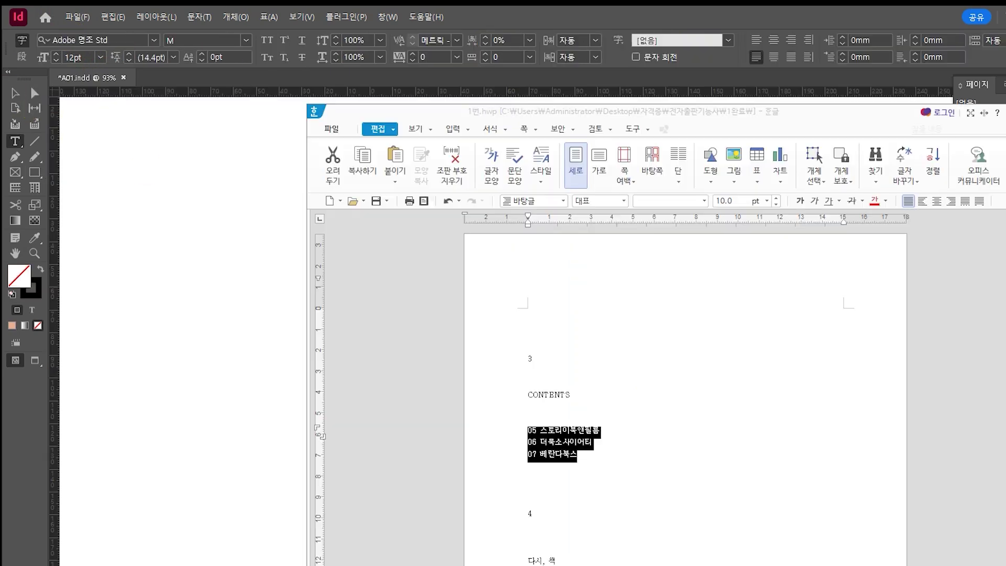
Switch to 1번.hwp in 한글 and delete the already used page 3 CONTENTS text
click(587, 401)
drag(618, 476, 450, 299)
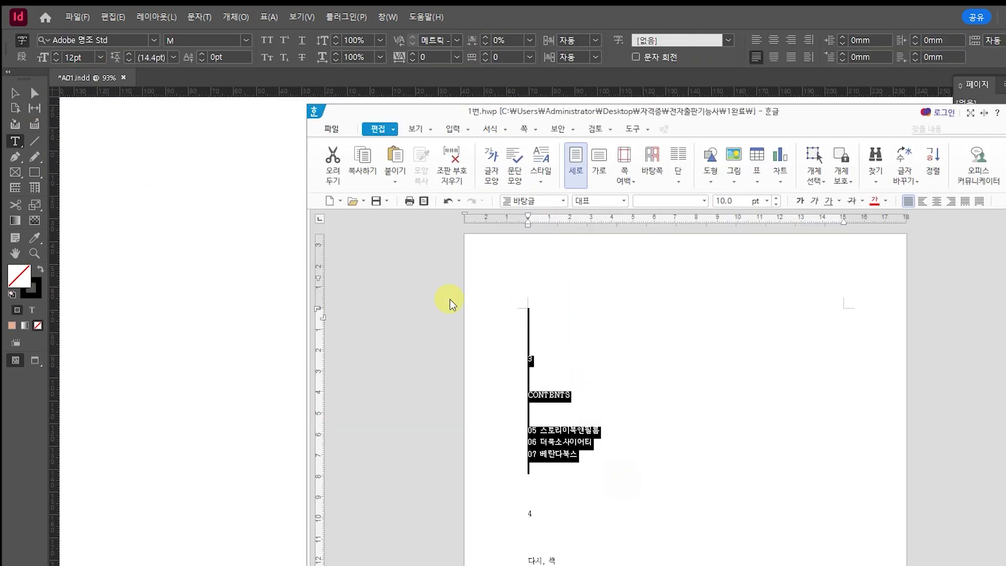
key(Delete)
Copy the title 다시, 책 from 1번.hwp into a new text frame of about 59 × 36 mm below the bar in InDesign
drag(569, 402, 519, 401)
key(ctrl+c)
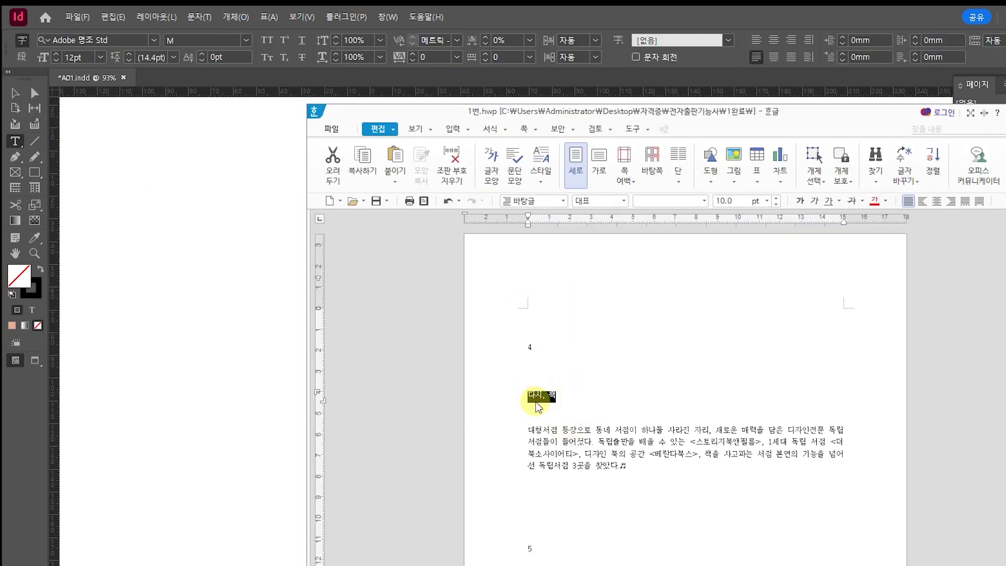
key(alt+Tab)
click(444, 343)
drag(549, 365, 558, 386)
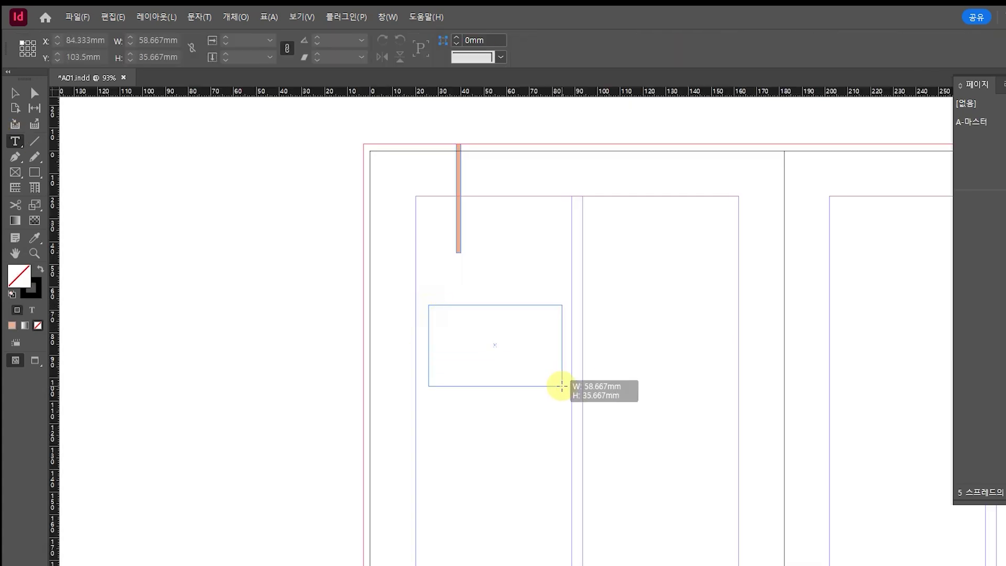
key(ctrl+v)
Format the title 다시, 책 in a 고딕 font at 24 pt with a lighter weight, following the exam PDF
drag(509, 315, 358, 293)
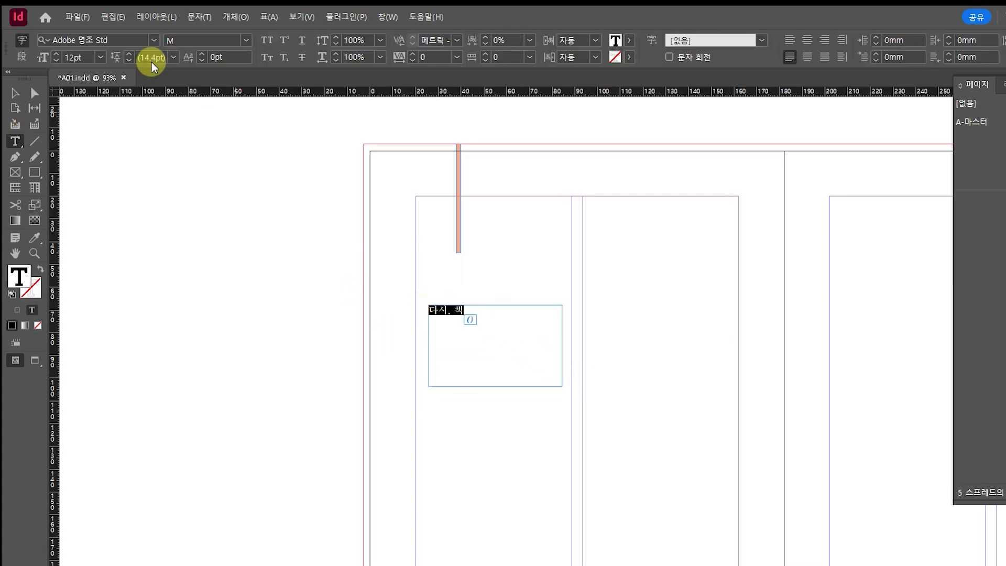
key(alt+Tab)
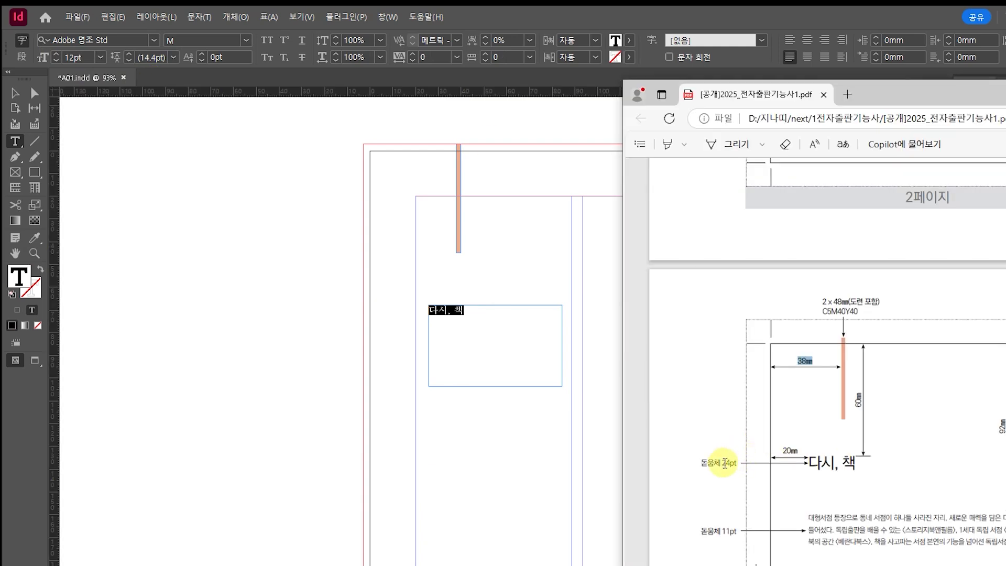
key(alt+Tab)
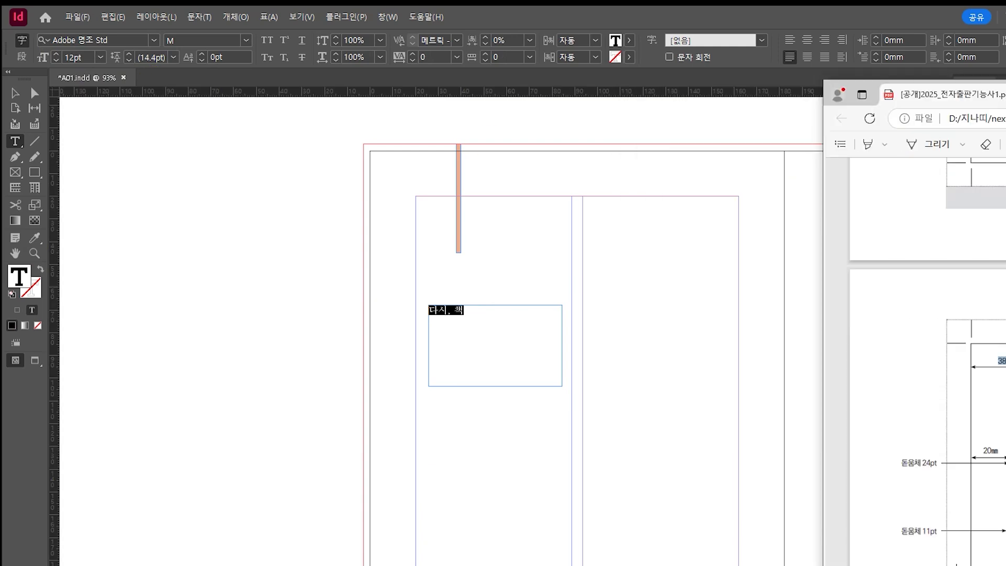
click(149, 36)
text(고딕)
click(67, 413)
text(24)
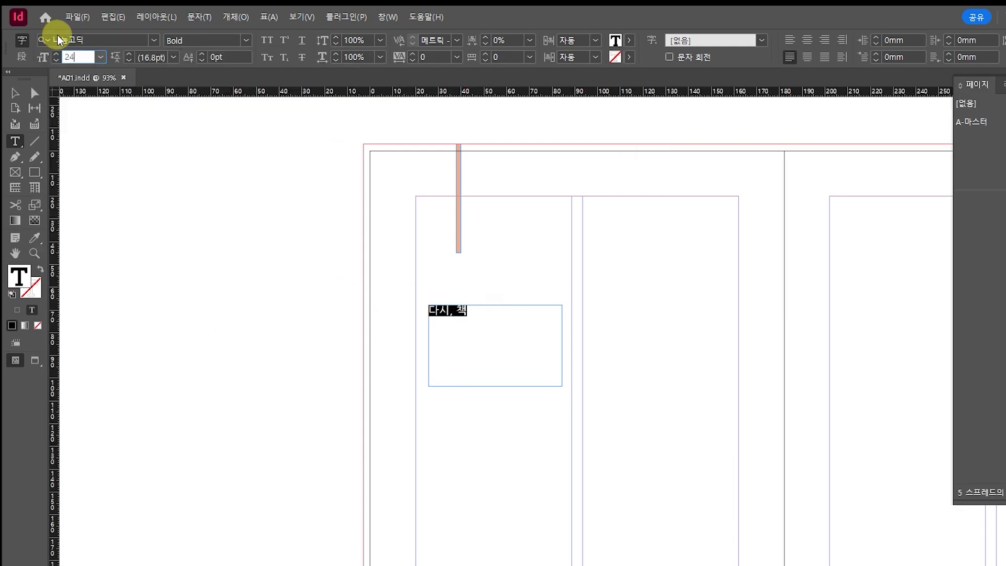
key(Return)
click(249, 38)
click(231, 70)
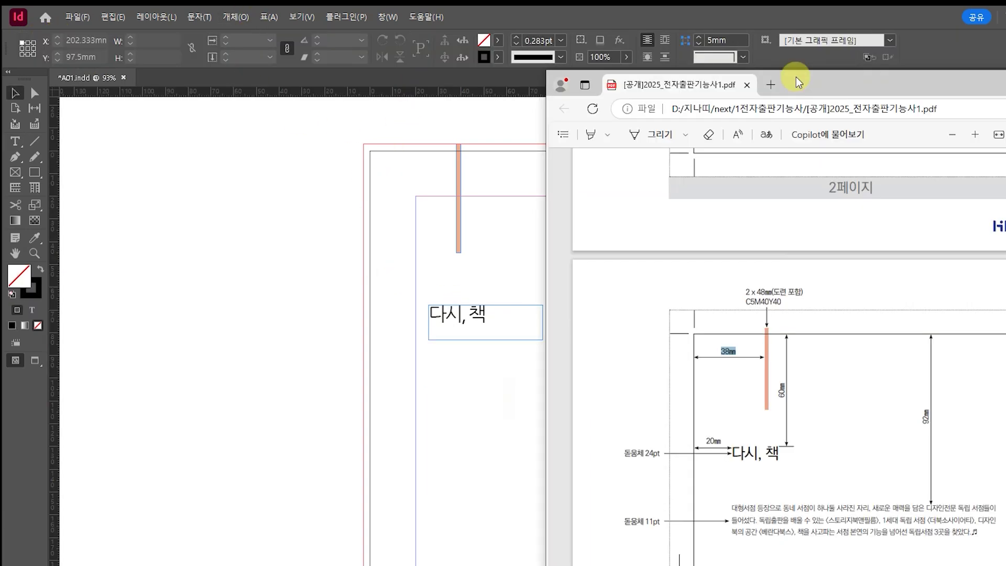
Position the title frame 다시, 책 at X 20 mm and Y 60 mm as specified in the exam PDF
drag(798, 81, 744, 81)
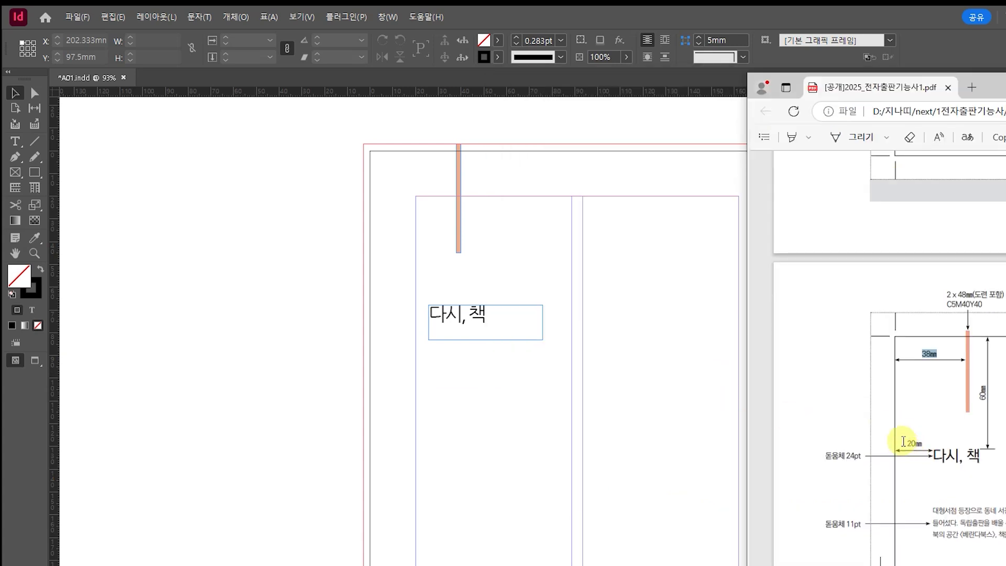
drag(482, 327, 469, 324)
key(alt+Tab)
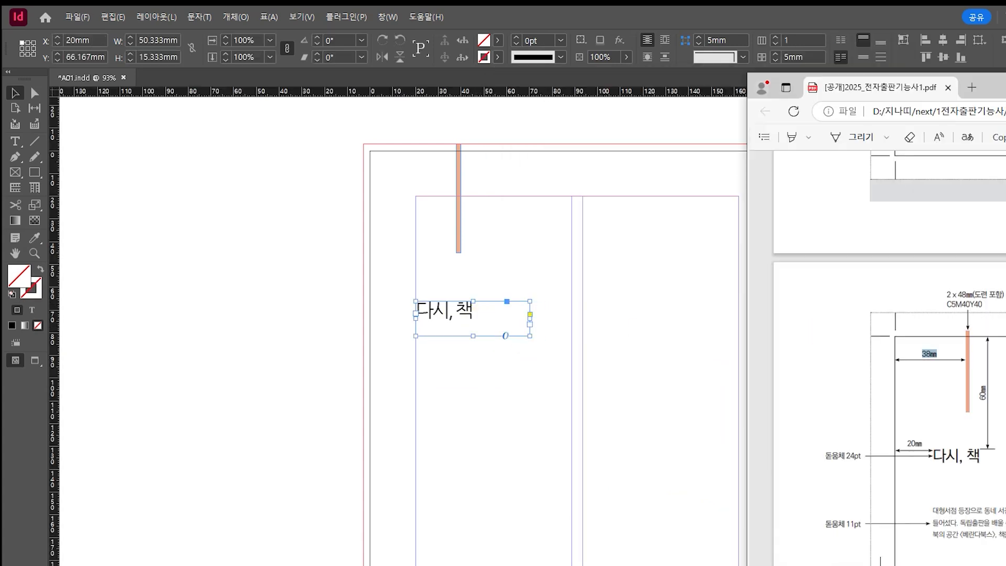
click(968, 417)
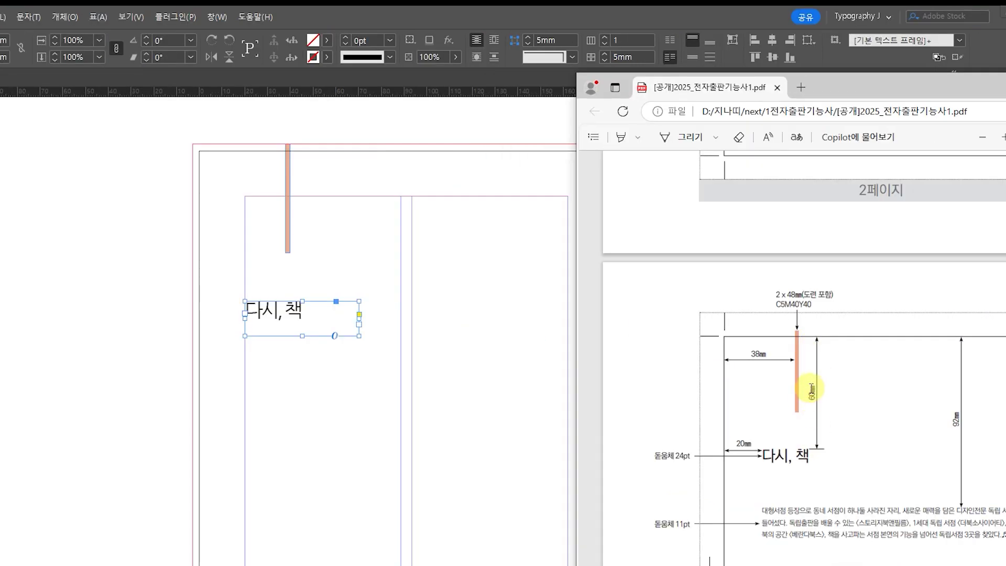
click(72, 55)
drag(72, 54, 70, 30)
text(60mm)
key(Return)
key(alt+Tab)
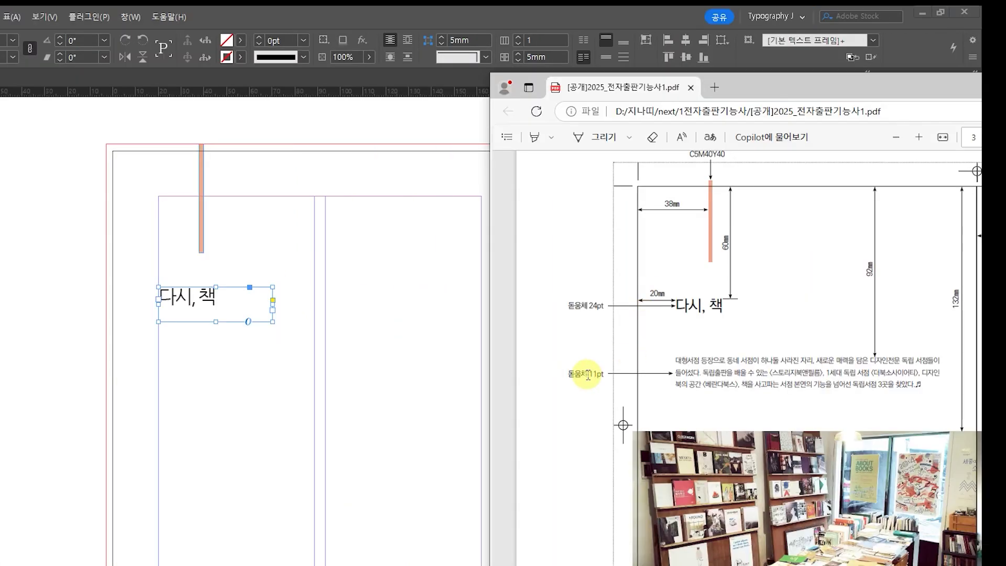
Copy the page 4 intro paragraph from 1번.hwp into a new text frame spanning the page margins below the title
drag(675, 360, 933, 384)
click(837, 392)
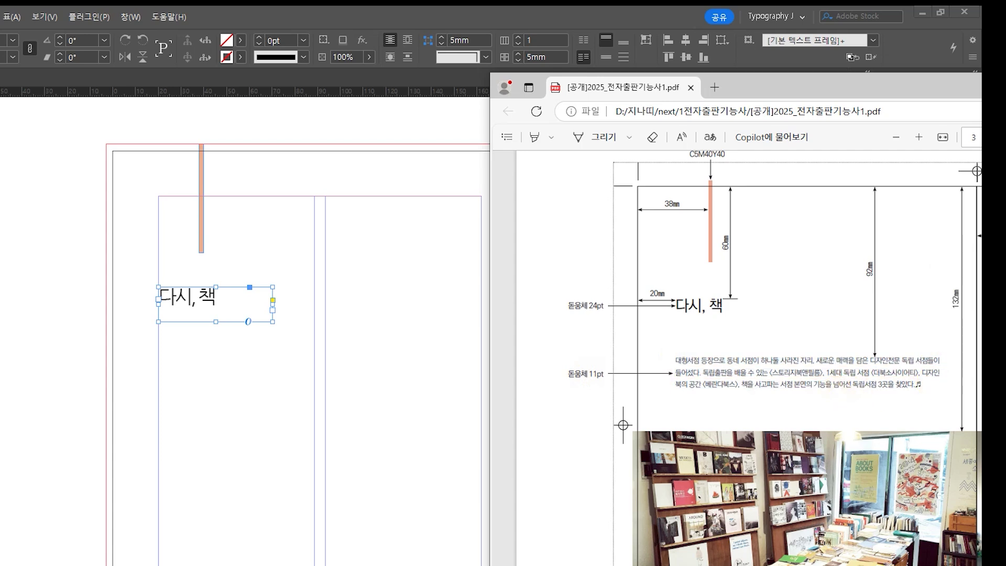
key(alt+Tab)
drag(370, 465, 265, 432)
key(ctrl+c)
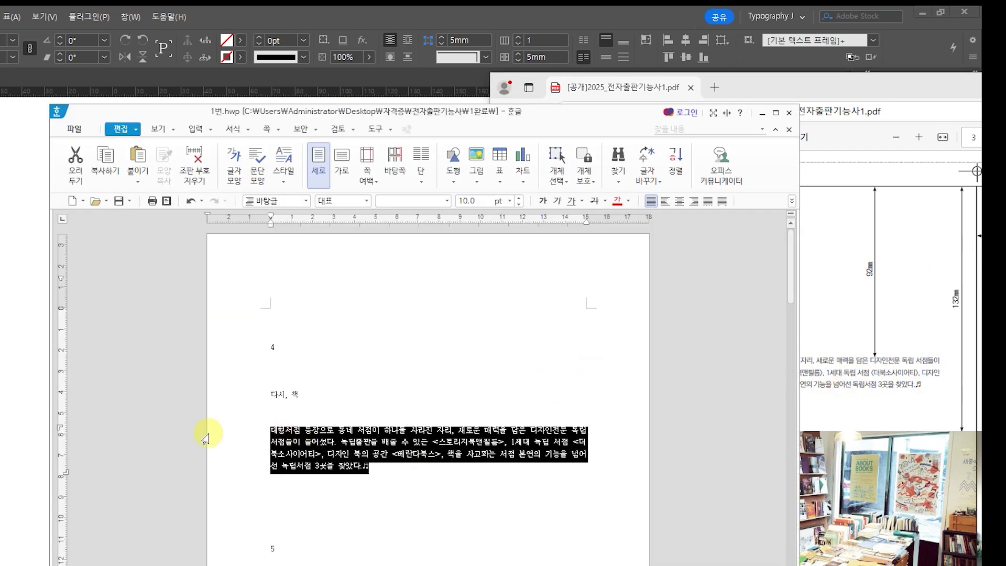
key(alt+Tab)
key(t)
drag(159, 365, 384, 430)
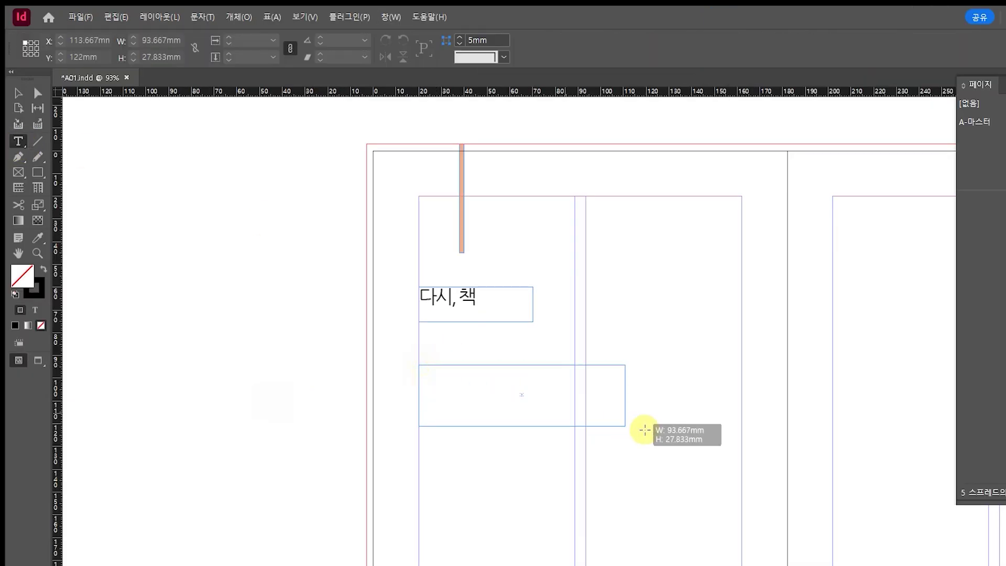
drag(645, 430, 741, 438)
key(ctrl+v)
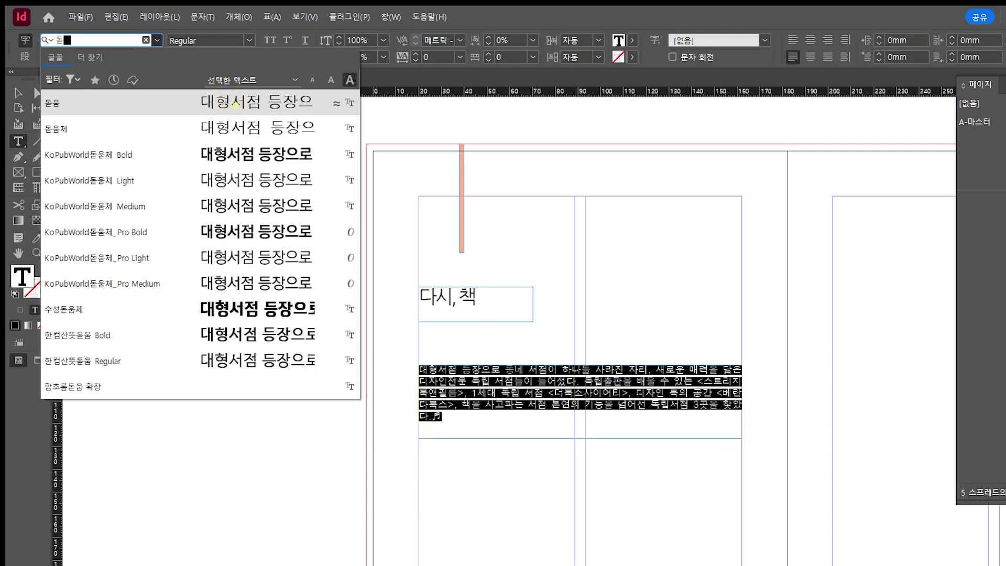
Set the intro paragraph in 돋움 at 11 pt and compare its line breaks with the exam PDF
click(228, 100)
click(59, 61)
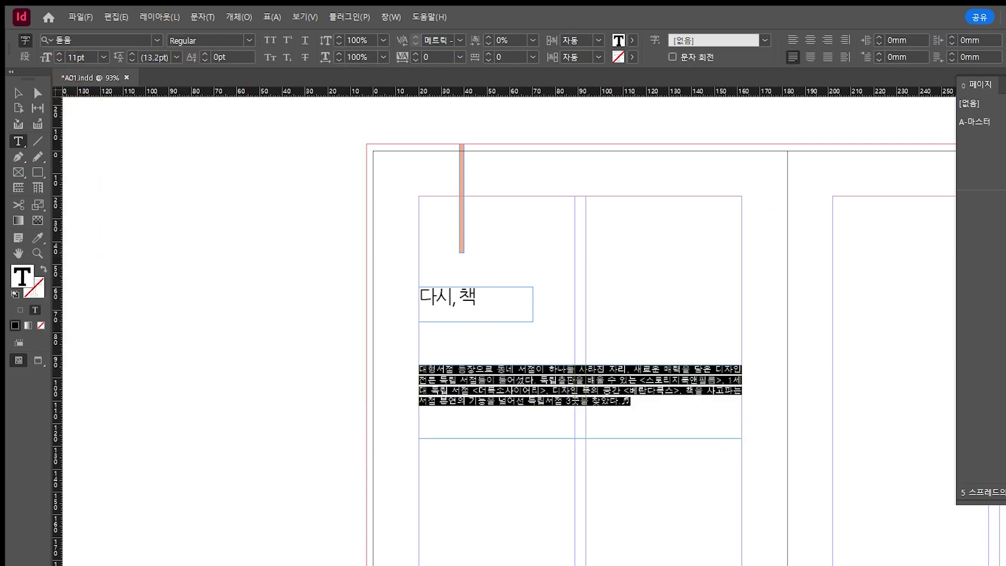
key(alt+Tab)
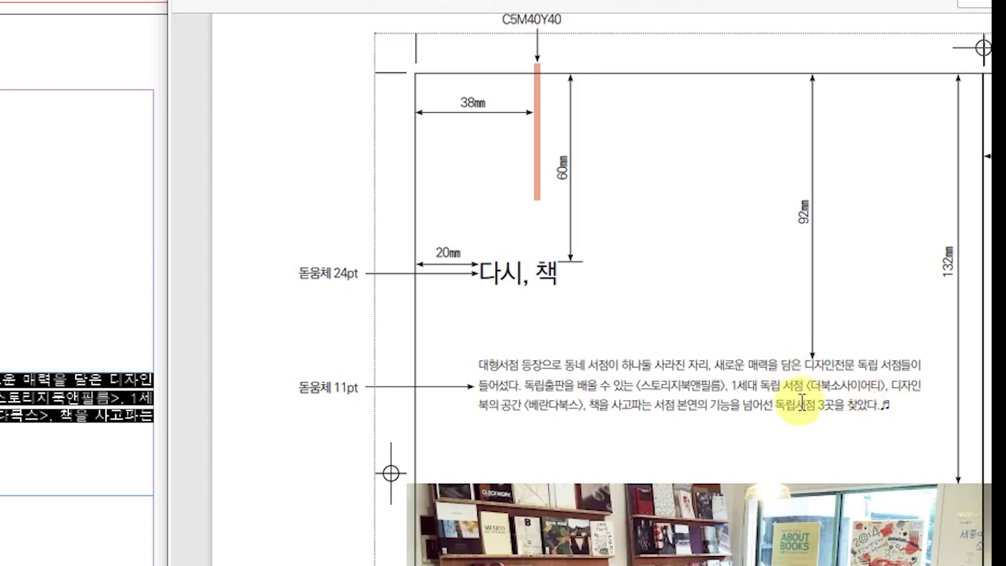
key(alt+Tab)
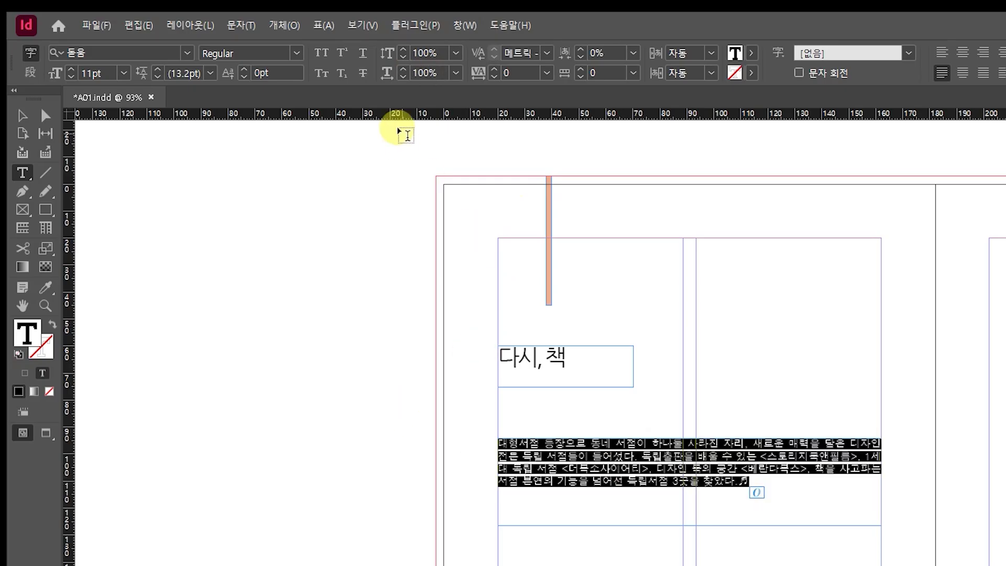
Select the intro paragraph, try it at 12 pt and reduce its horizontal scale to 91%
drag(569, 503, 476, 446)
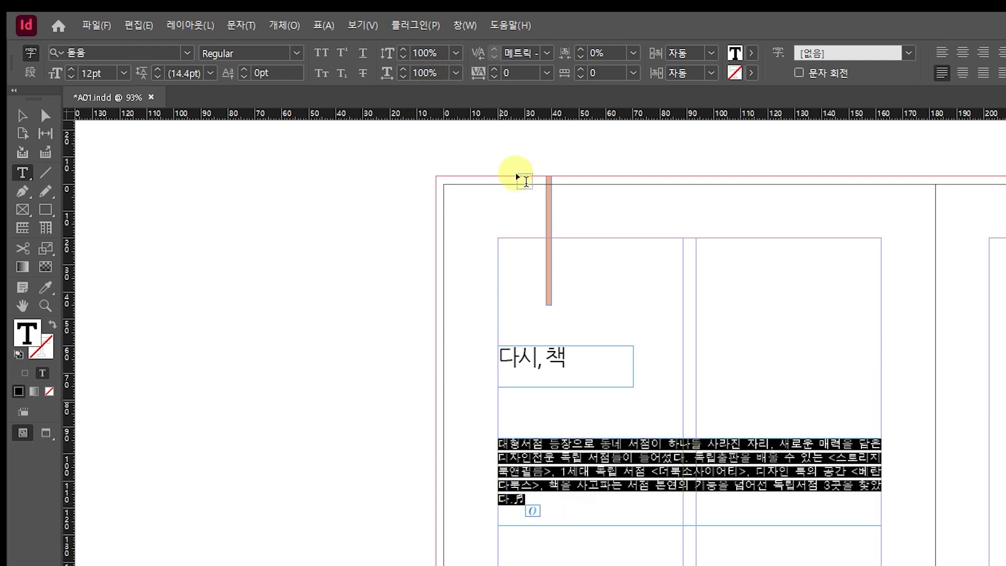
click(403, 77)
click(403, 76)
click(403, 77)
click(403, 77)
click(403, 77)
click(403, 76)
click(402, 77)
click(402, 76)
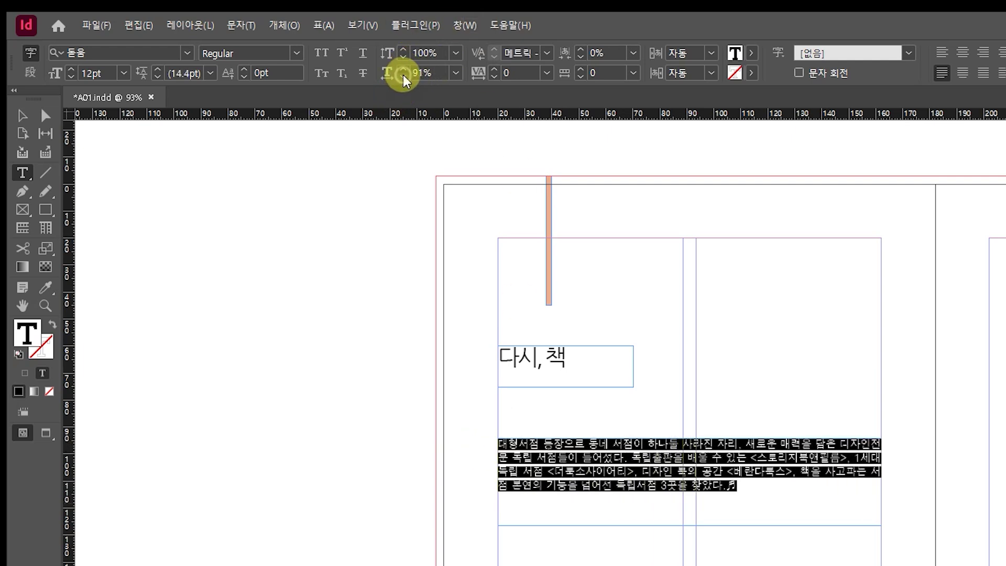
click(403, 77)
Set the intro paragraph's tracking to -100 and its font size back to 11 pt
click(546, 73)
click(545, 97)
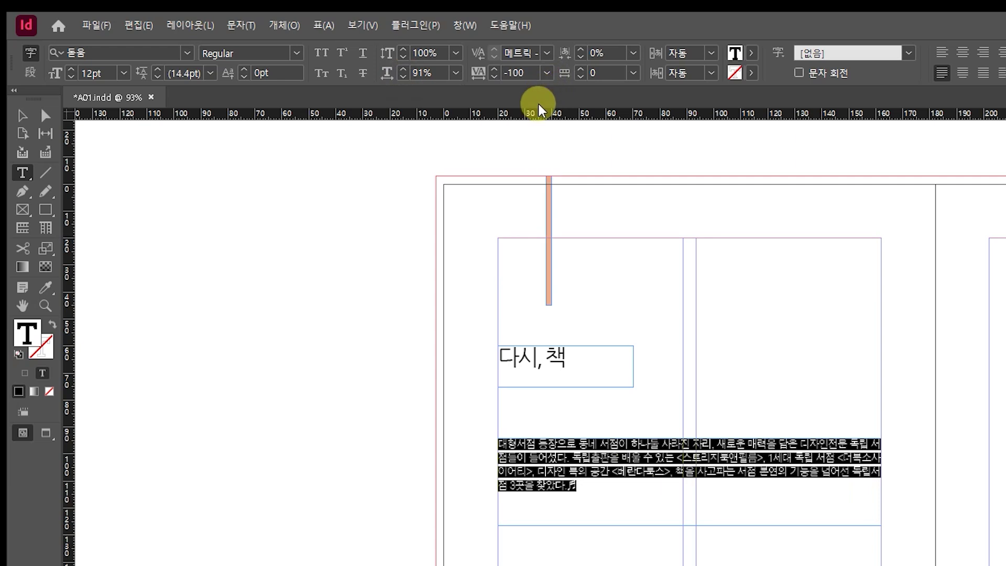
click(584, 486)
key(ctrl+a)
click(592, 444)
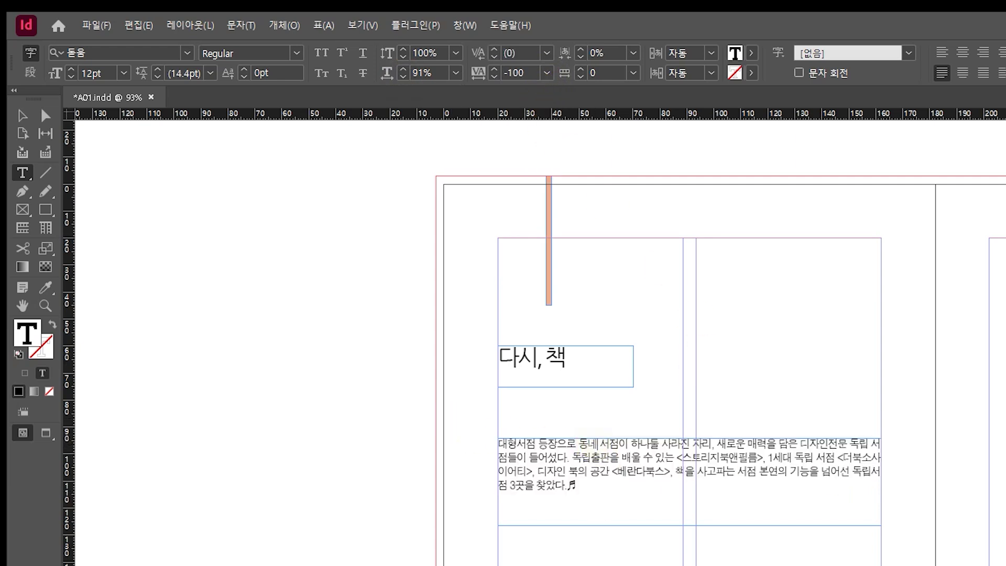
key(ctrl+a)
click(71, 77)
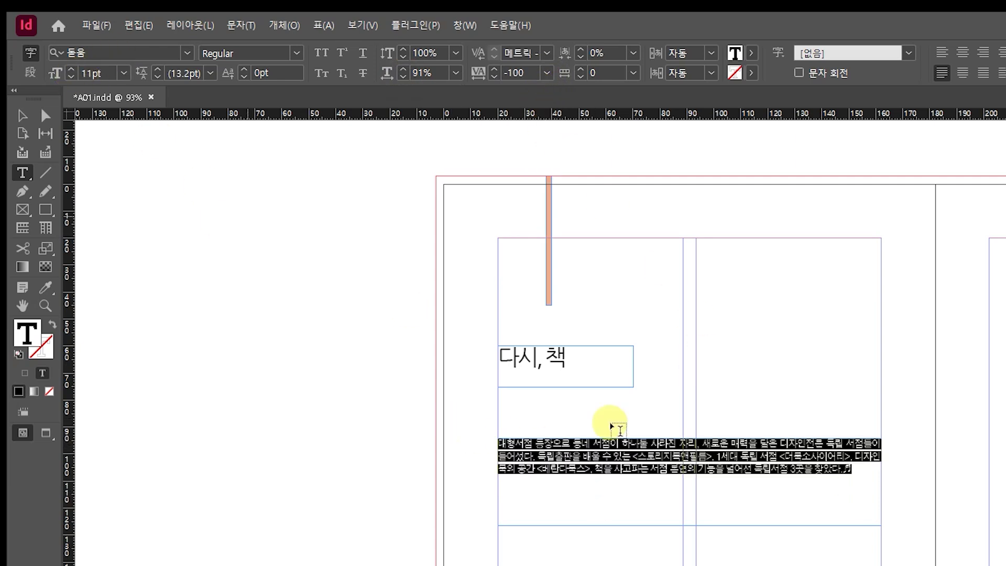
Compare the intro paragraph with the exam PDF and increase its line spacing to match
click(754, 471)
key(alt+Tab)
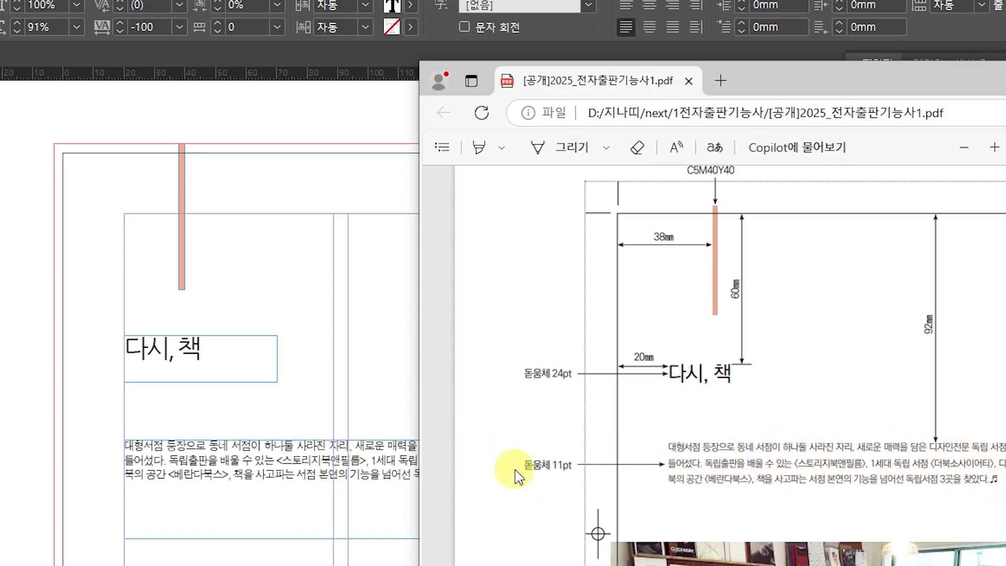
key(alt+Tab)
key(ctrl+a)
key(alt+Tab)
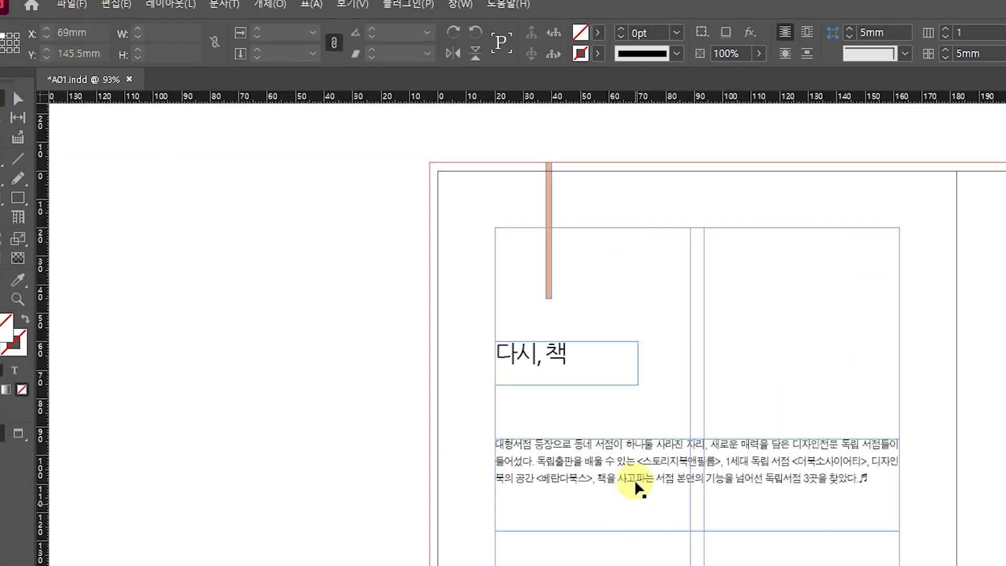
Set the intro text frame's Y position to 92 mm and deselect it
click(252, 483)
drag(88, 54, 5, 52)
text(92)
key(Return)
click(760, 548)
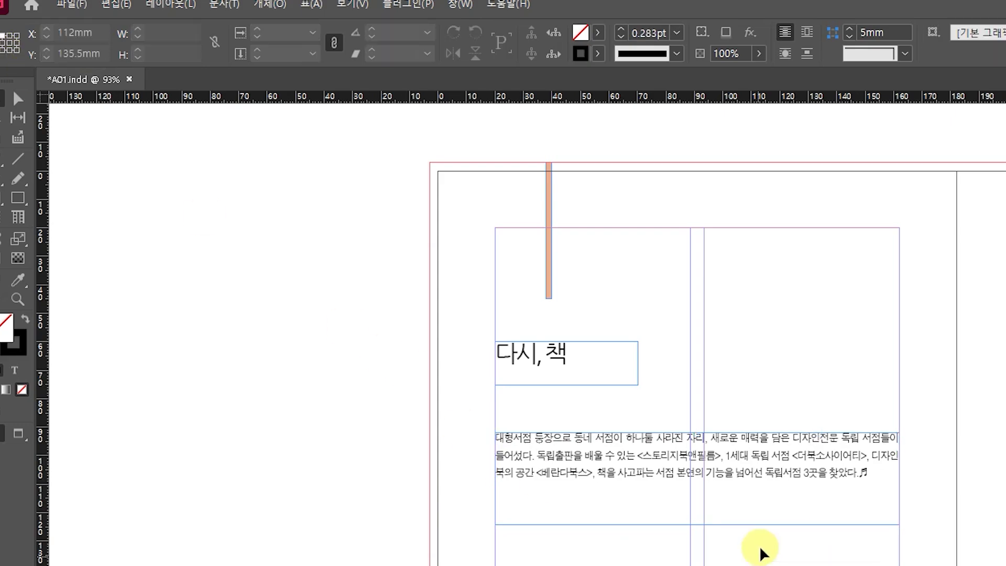
Draw a rectangular picture frame across page 4 at Y 132 mm and size it to 185 × 85 mm, following the exam PDF
key(alt+Tab)
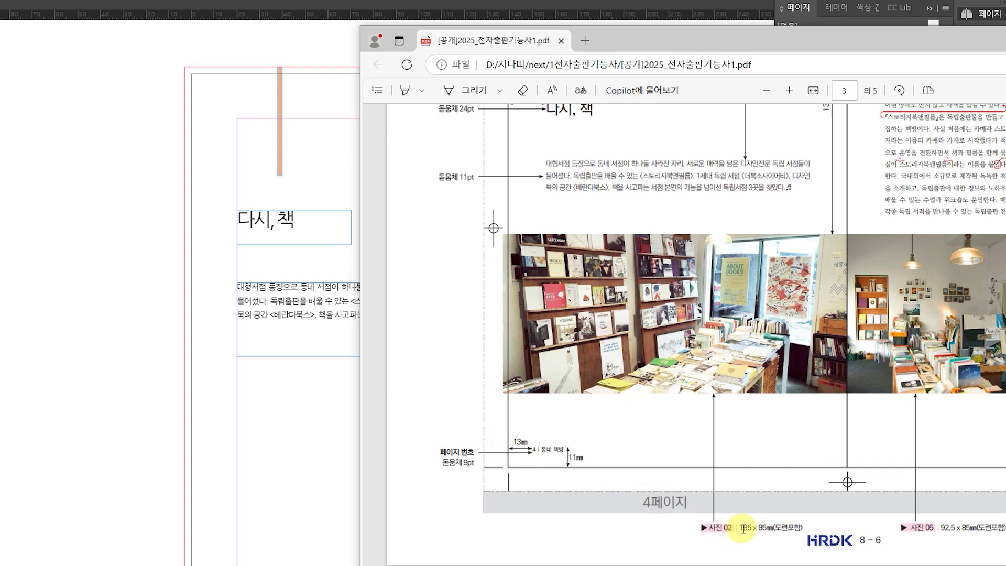
key(alt+Tab)
click(17, 95)
drag(169, 373, 568, 528)
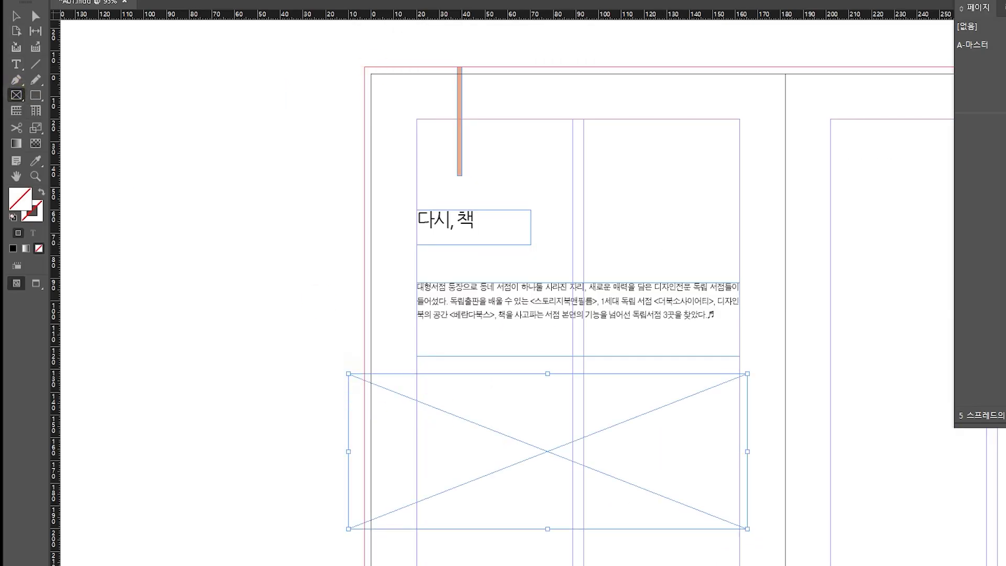
text(185mm)
key(Tab)
text(85)
key(Return)
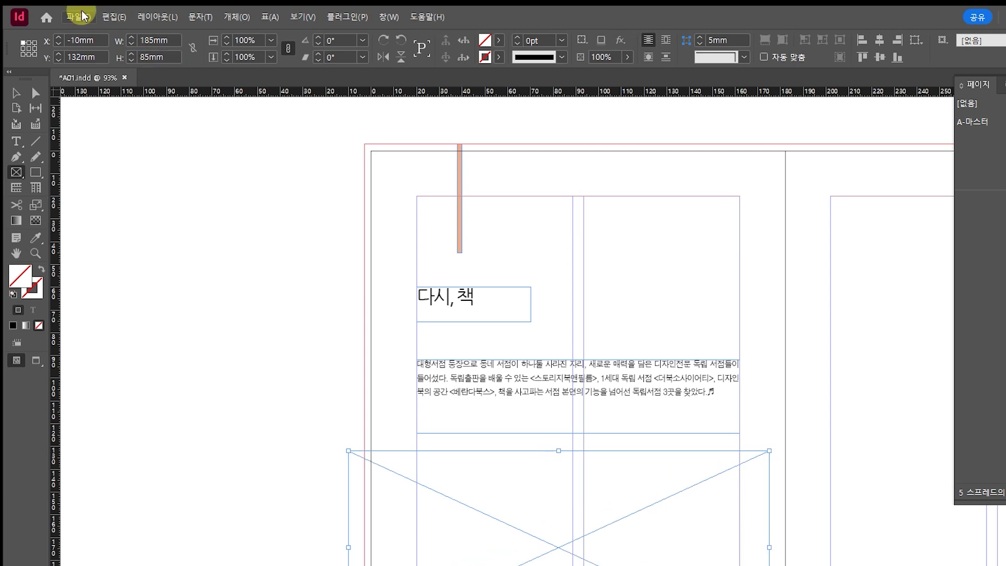
Align the picture frame with page 4's outer bleed edge and spine, check its placement in the exam PDF, and set its Y position to 132 mm
click(16, 93)
scroll(602, 485, down, 3)
drag(601, 485, 615, 528)
key(alt+Tab)
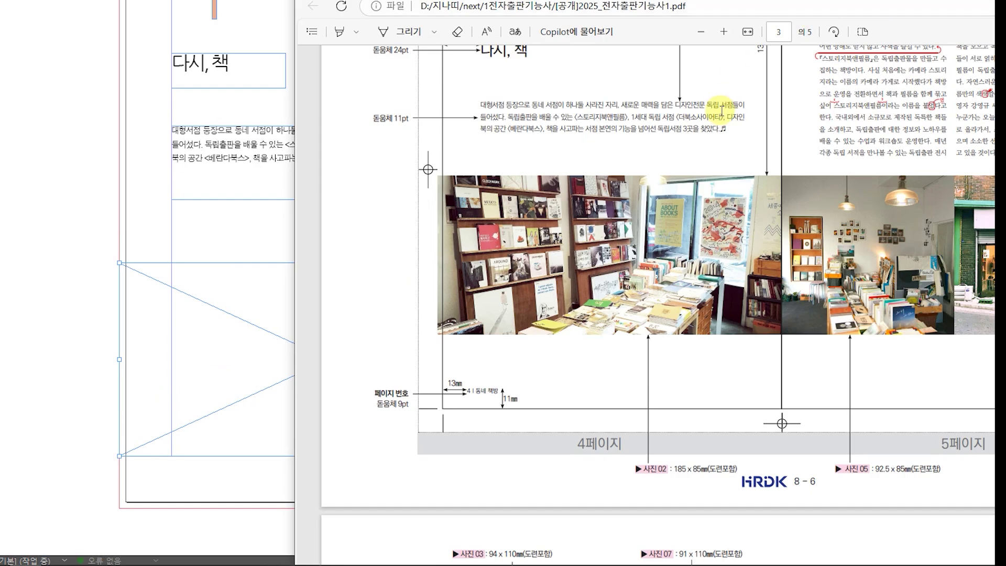
scroll(722, 110, up, 3)
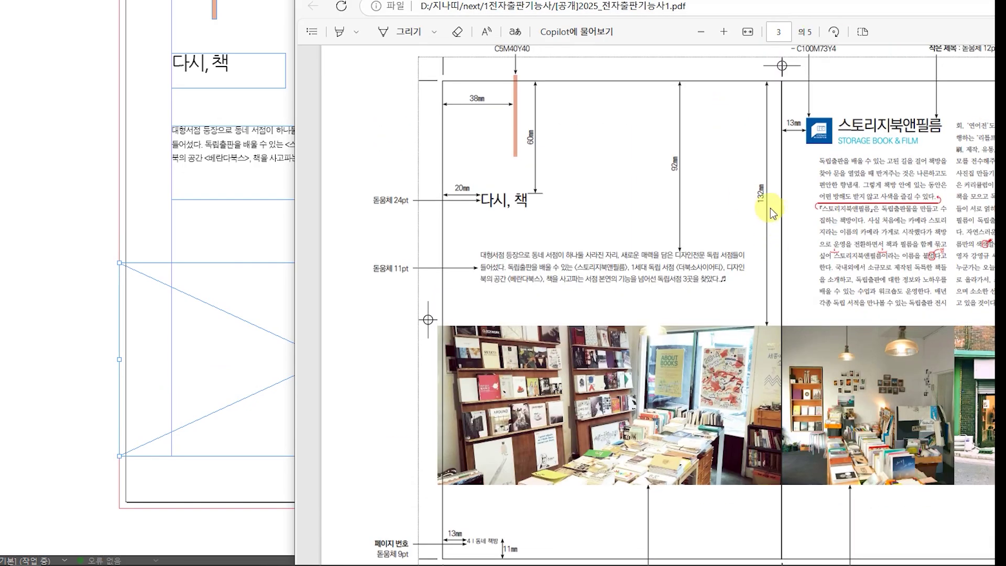
click(45, 48)
text(132)
key(Return)
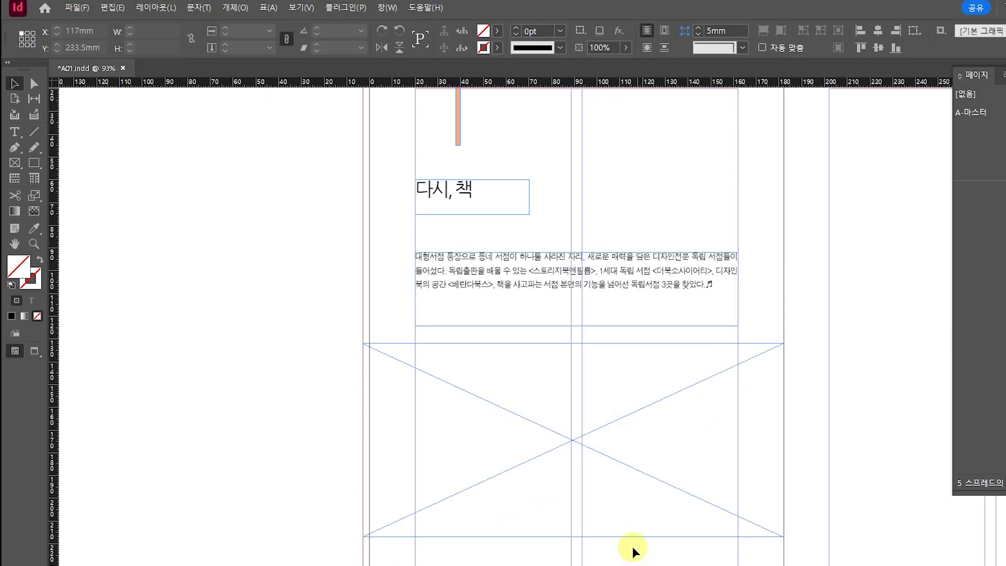
Place the photo 사진02 named in the exam PDF into page 4's picture frame and fit it to the frame
key(ctrl+d)
key(alt+Tab)
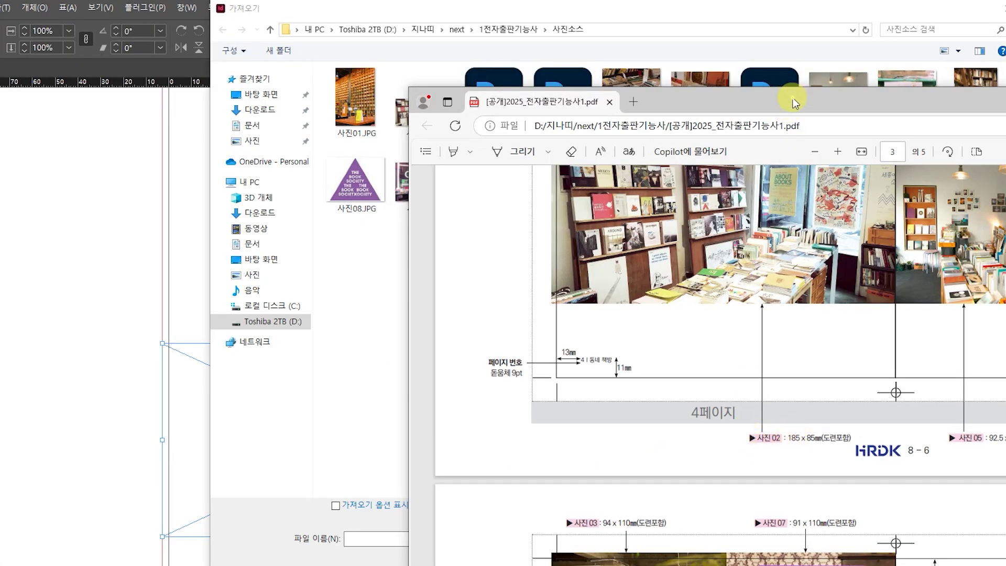
double_click(402, 112)
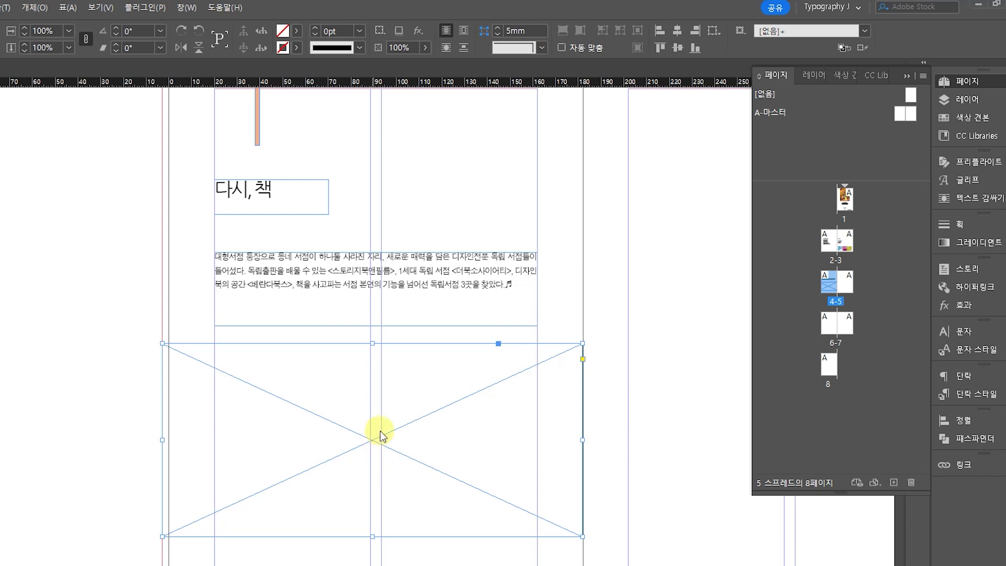
key(ctrl+d)
double_click(430, 109)
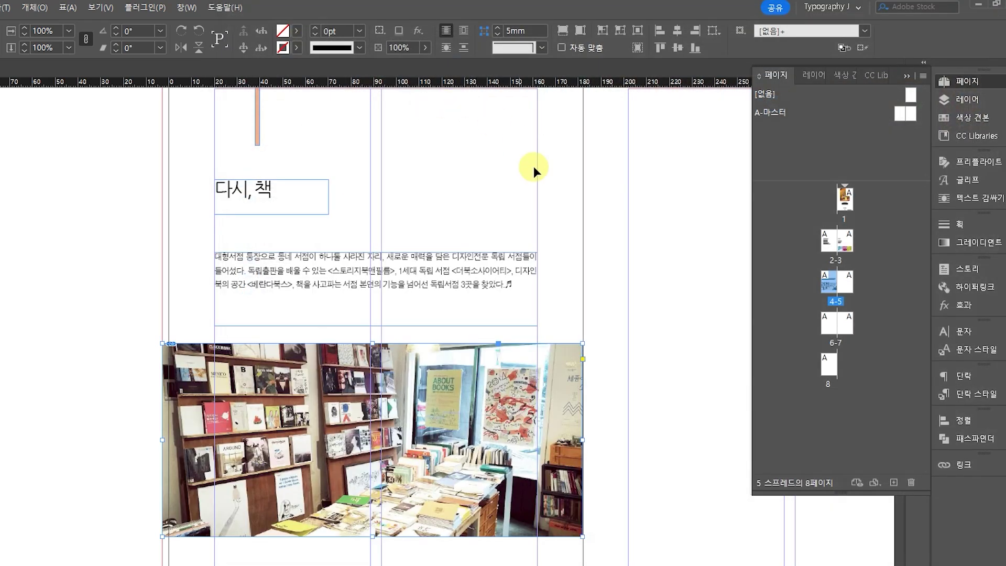
click(564, 30)
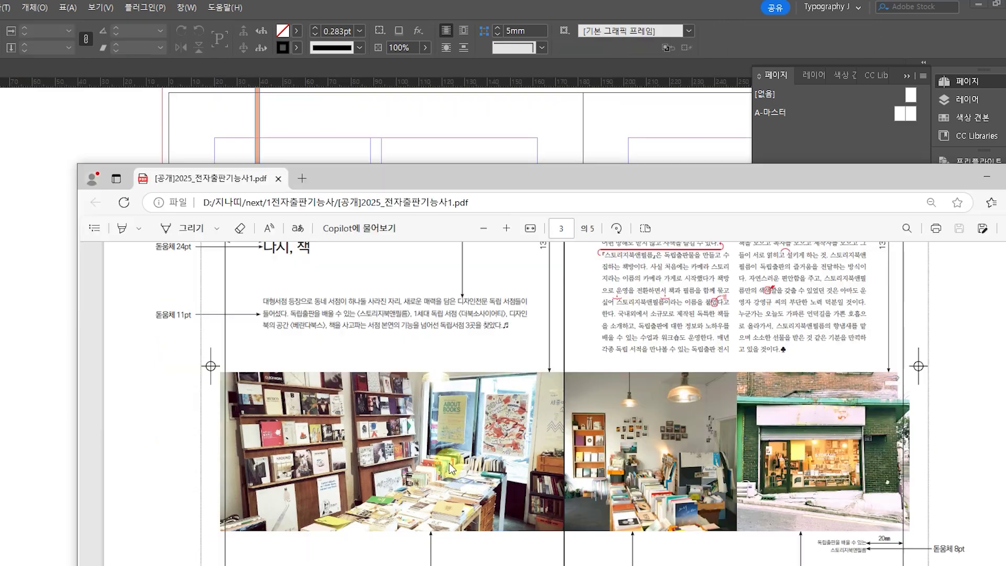
Examine the page 4 layout in the exam PDF, checking the photo crop, the page number placement and the intro text
scroll(442, 461, up, 5)
scroll(495, 478, down, 3)
scroll(348, 426, down, 3)
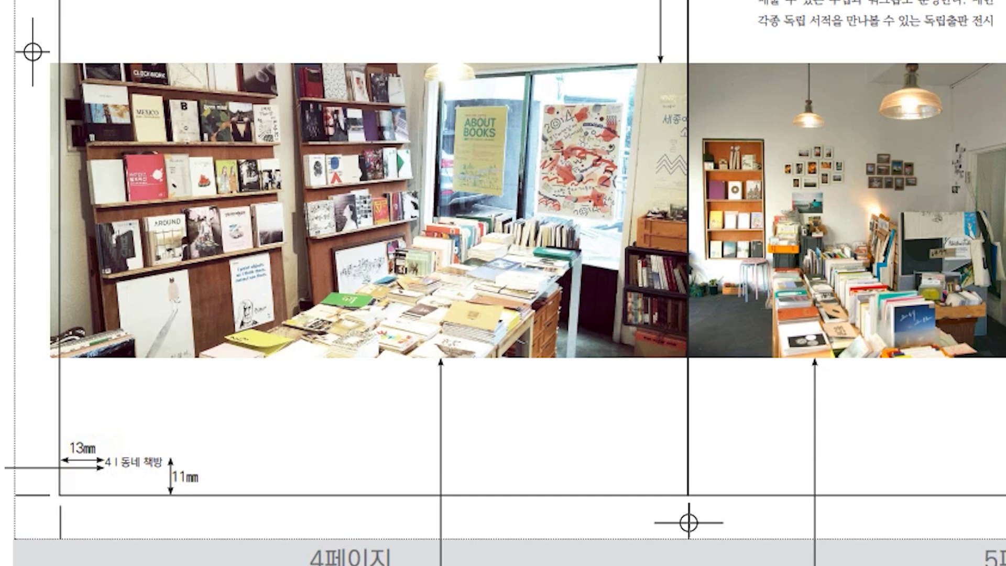
scroll(812, 314, up, 3)
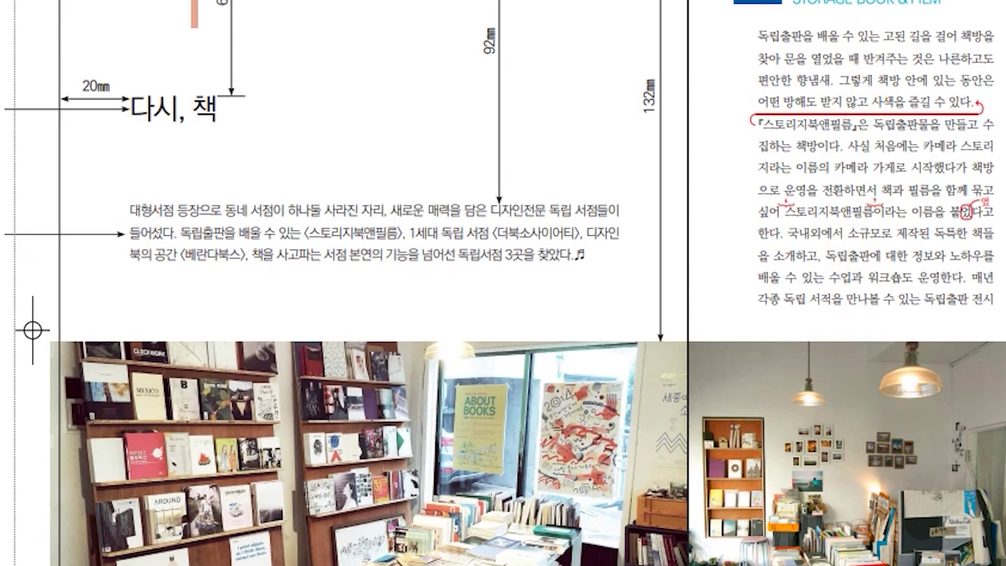